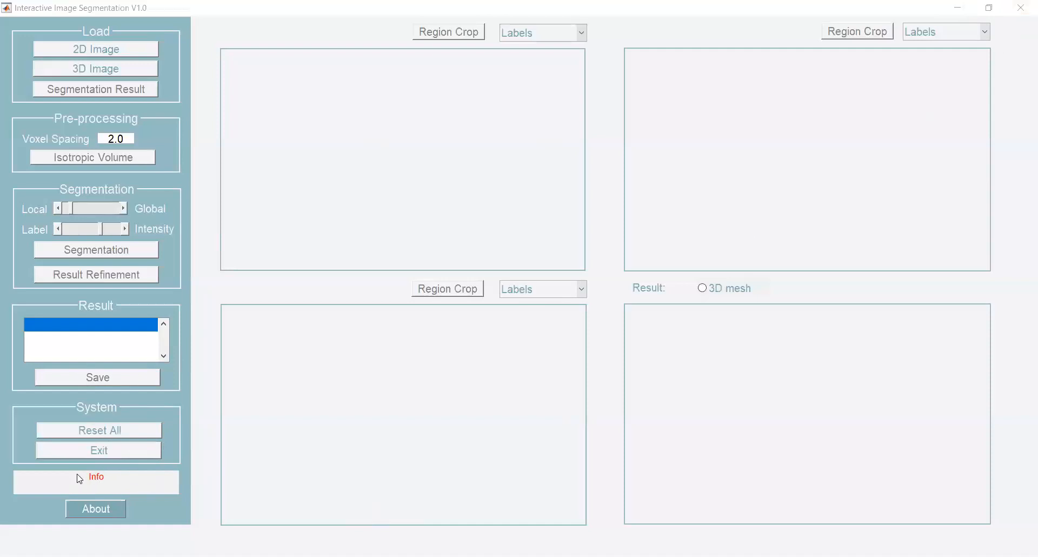
Read the software's version information and usage instructions, and close them.
click(103, 509)
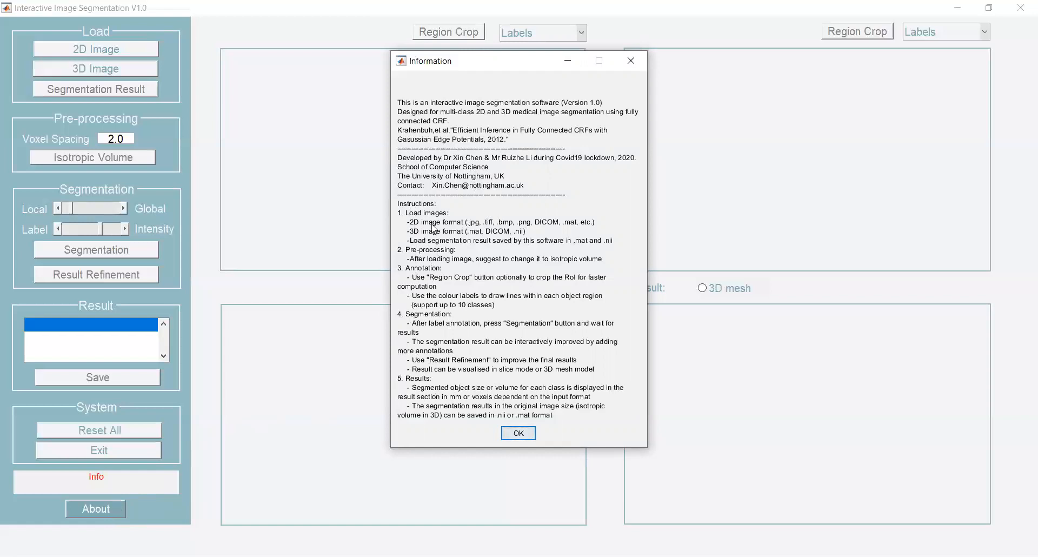
click(518, 433)
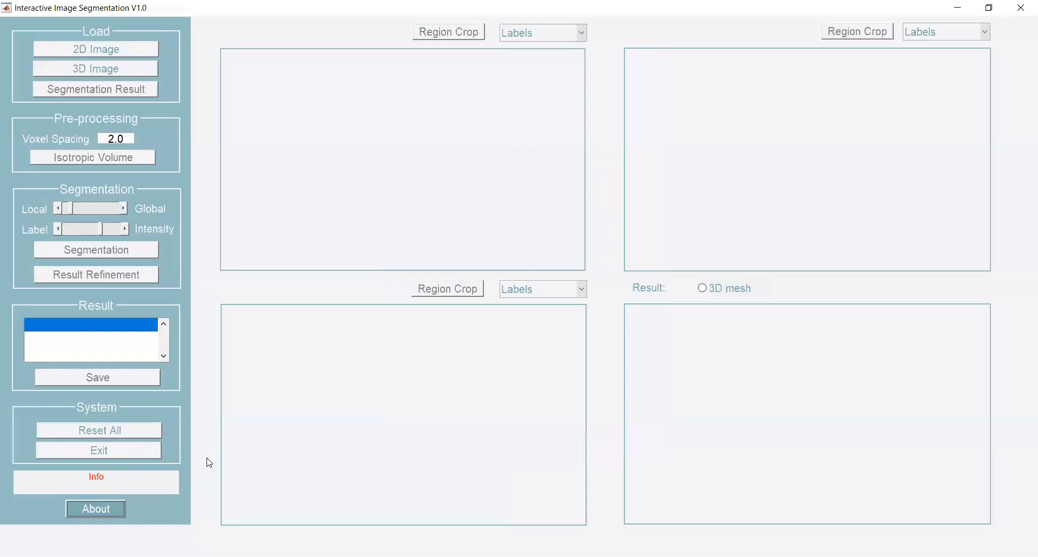
Load the coronal CT scan as a 2D image from the DemoImage folder on the Data (D:) drive.
click(132, 50)
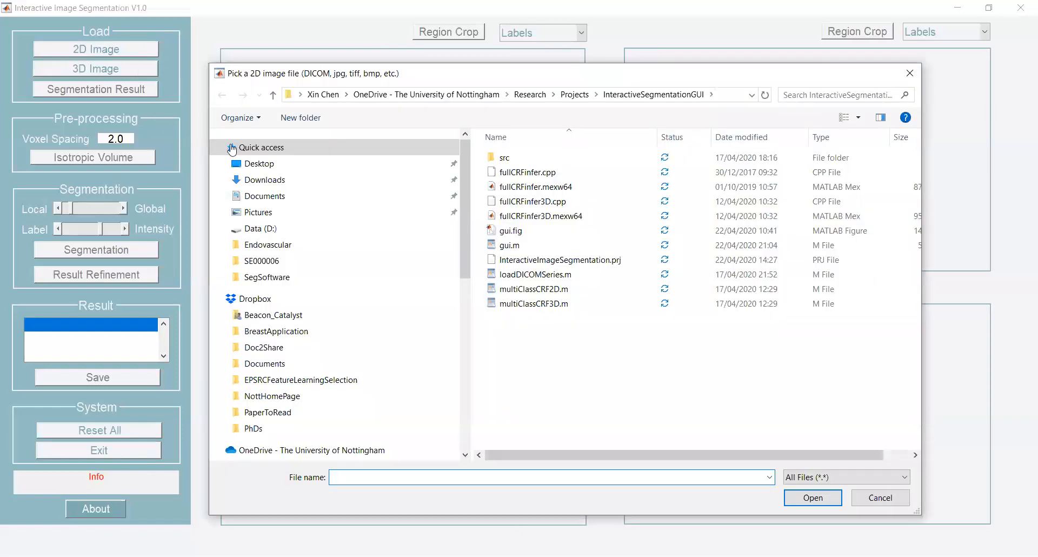
scroll(291, 296, down, 1)
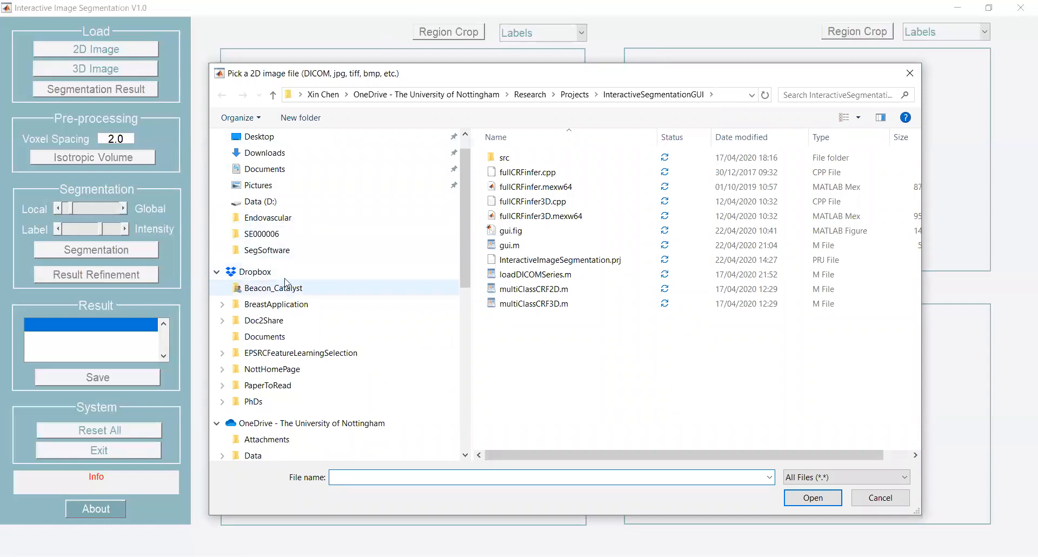
click(260, 203)
double_click(520, 172)
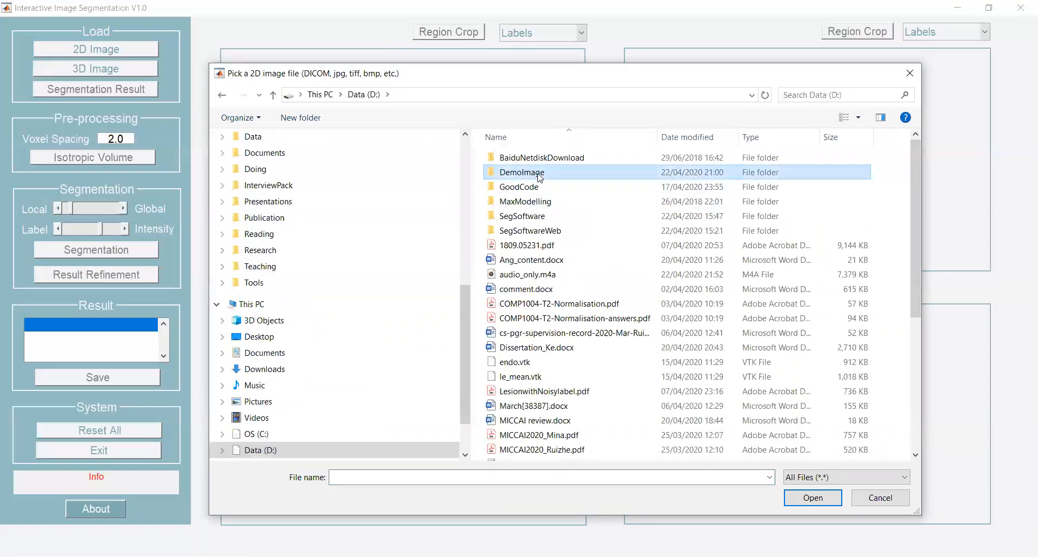
double_click(603, 173)
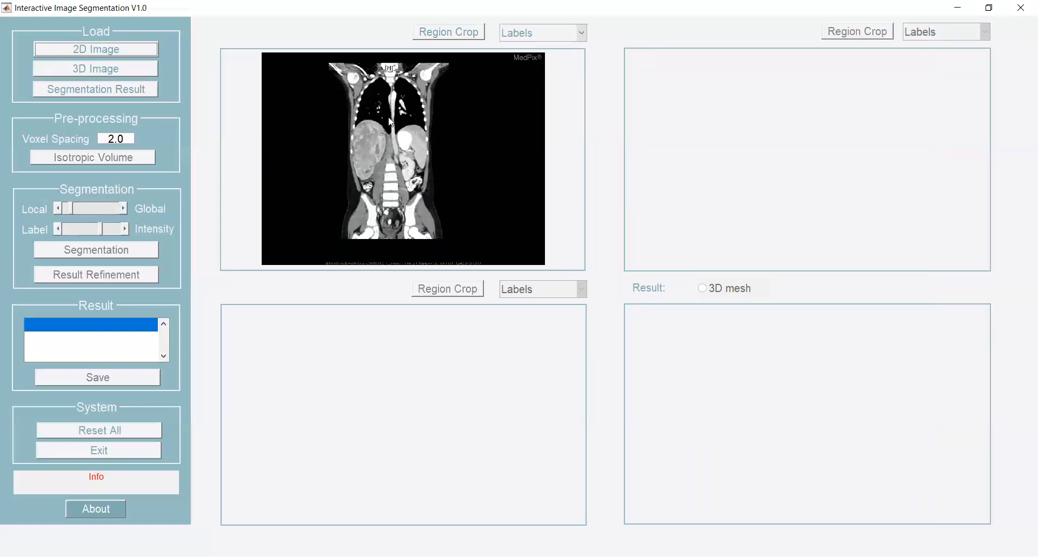
Crop the loaded CT image to the abdominal region containing the large organs and lower spine.
click(436, 35)
drag(331, 106, 447, 199)
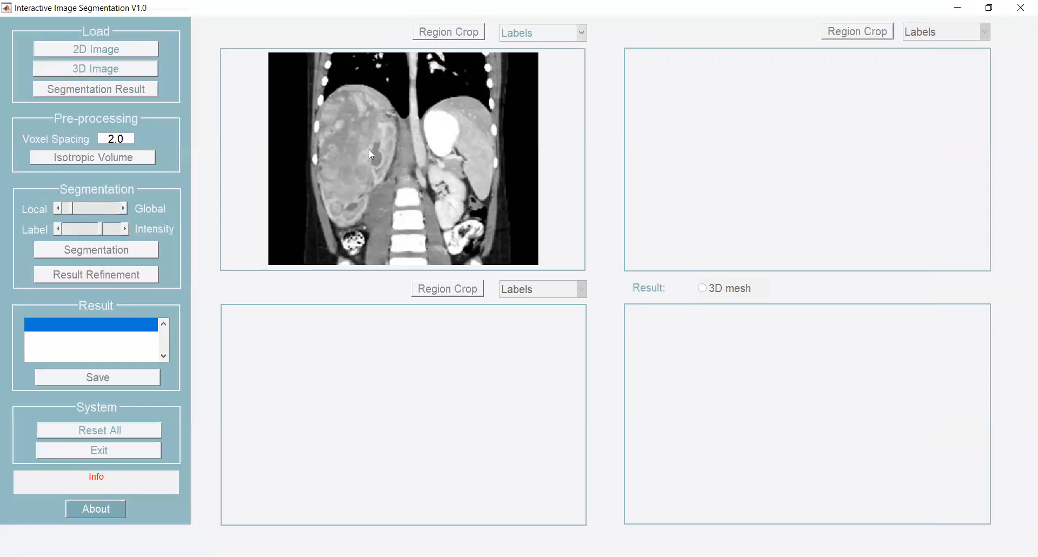
Draw Background label lines around the image border, between the organs, and across the spine and lower bowel.
click(582, 33)
click(553, 64)
mouse_move(300, 76)
mouse_down()
mouse_move(376, 69)
mouse_move(411, 97)
mouse_move(405, 105)
mouse_move(455, 71)
mouse_move(493, 81)
mouse_move(518, 113)
mouse_move(498, 236)
mouse_up()
click(450, 248)
click(408, 225)
click(426, 205)
click(378, 196)
click(424, 167)
click(398, 162)
click(427, 142)
click(399, 130)
click(423, 96)
click(412, 73)
click(289, 65)
click(309, 193)
click(332, 234)
click(360, 233)
click(383, 197)
click(390, 226)
click(337, 251)
click(509, 254)
click(283, 249)
click(281, 64)
click(512, 62)
click(528, 157)
click(519, 246)
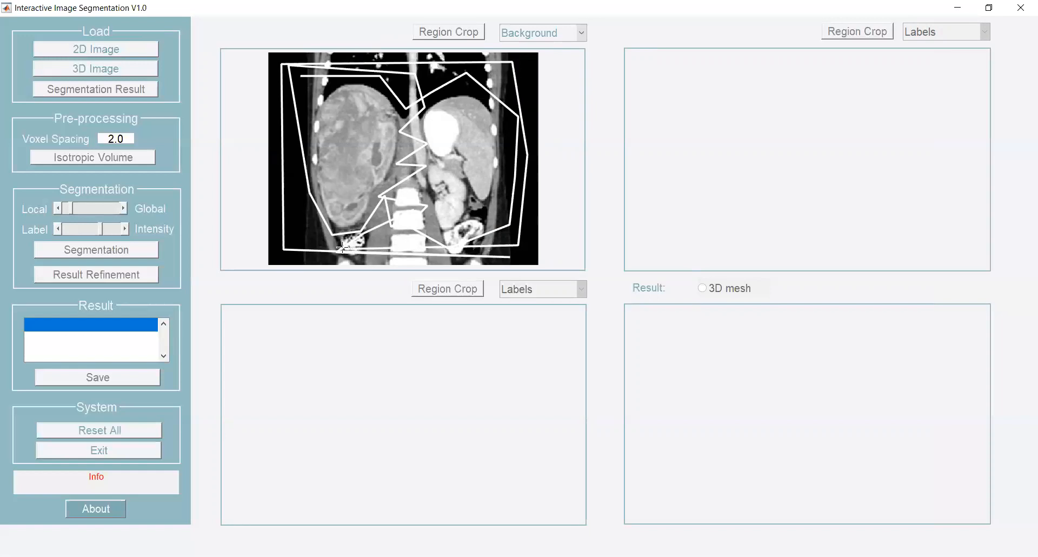
click(351, 240)
double_click(407, 191)
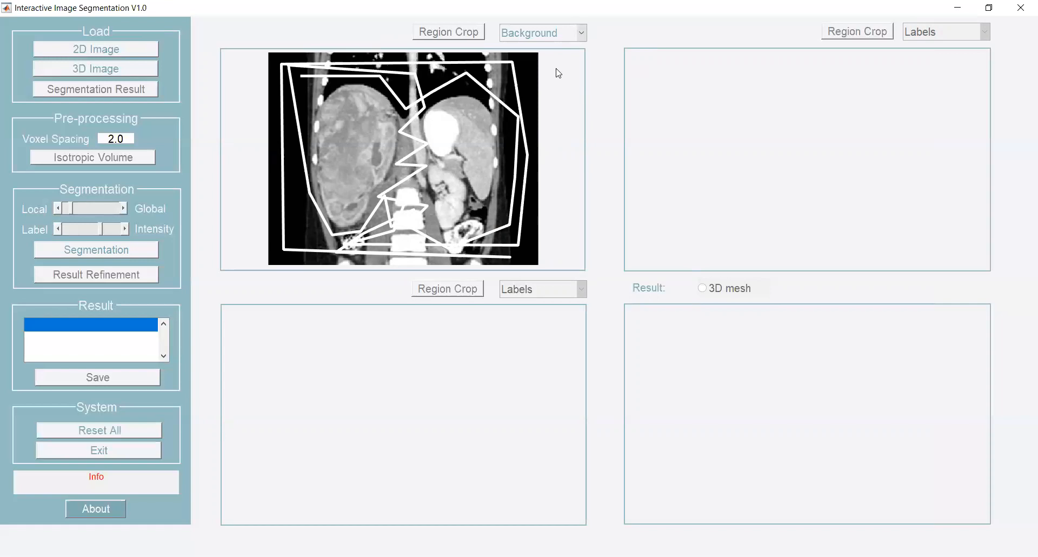
Annotate the large organ on the image's left side with zigzag lines using the 1 Yellow label.
click(552, 33)
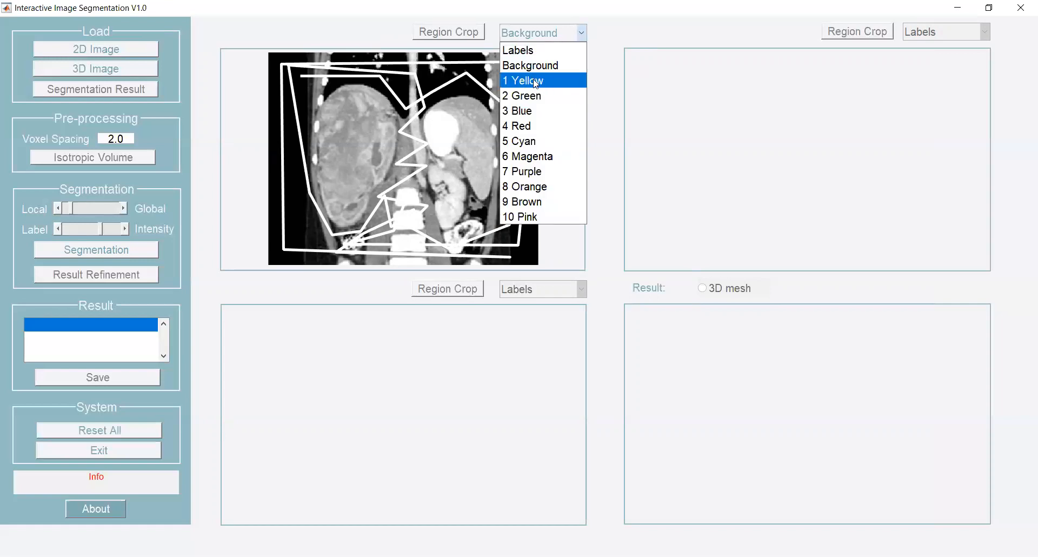
click(546, 81)
mouse_move(329, 93)
mouse_down()
mouse_move(370, 94)
mouse_move(327, 123)
mouse_move(383, 127)
mouse_move(324, 160)
mouse_move(394, 156)
mouse_move(382, 103)
mouse_move(349, 217)
mouse_move(331, 214)
mouse_move(340, 104)
mouse_move(342, 188)
mouse_up()
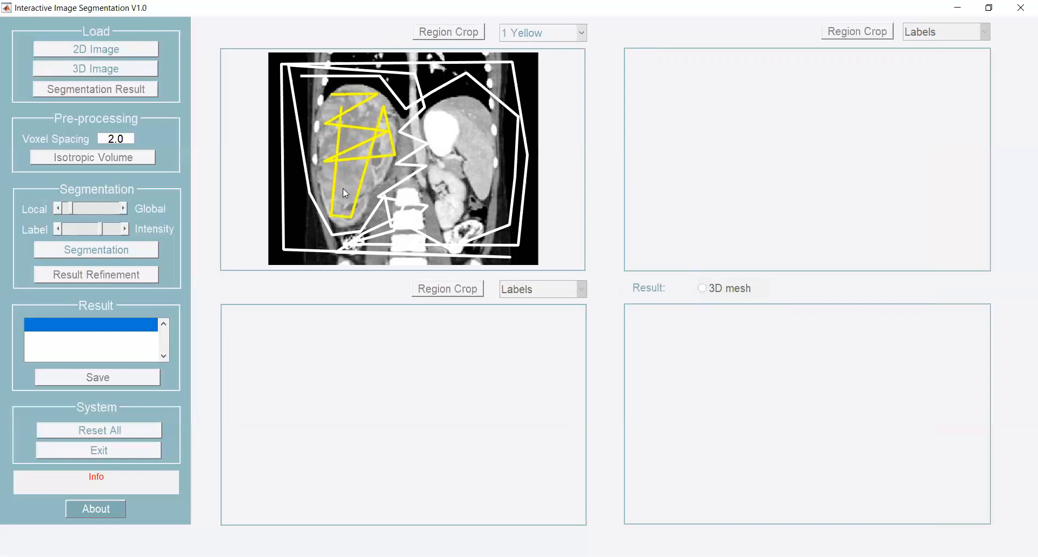
Annotate the bright white rounded organ with lines using the 2 Green label.
click(582, 33)
click(535, 96)
mouse_move(433, 116)
mouse_down()
mouse_move(439, 153)
mouse_move(456, 126)
mouse_move(424, 126)
mouse_up()
click(448, 117)
click(438, 115)
click(449, 141)
double_click(433, 139)
Annotate the curved grey organ beside the green-labelled one with lines using the 3 Blue label.
click(581, 33)
click(543, 110)
click(438, 109)
click(470, 98)
click(463, 123)
click(485, 118)
click(466, 147)
click(480, 156)
mouse_move(476, 173)
mouse_down()
mouse_move(479, 193)
mouse_move(488, 131)
mouse_move(487, 185)
mouse_up()
Annotate the kidney below the green-labelled organ with the 4 Red label and run the segmentation.
click(580, 34)
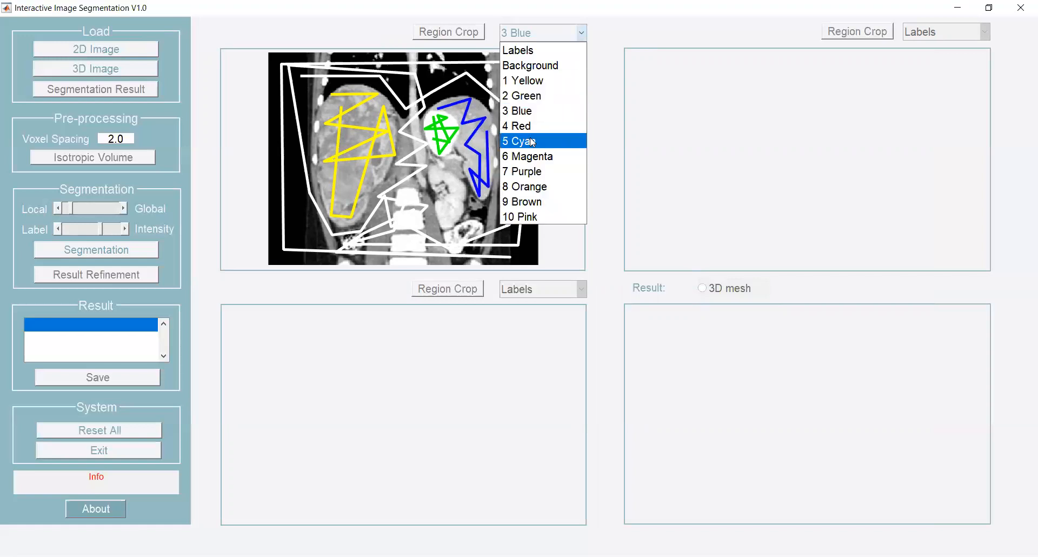
click(530, 125)
mouse_move(431, 171)
mouse_down()
mouse_move(454, 180)
mouse_move(447, 226)
mouse_move(436, 184)
mouse_move(458, 201)
mouse_move(445, 213)
mouse_up()
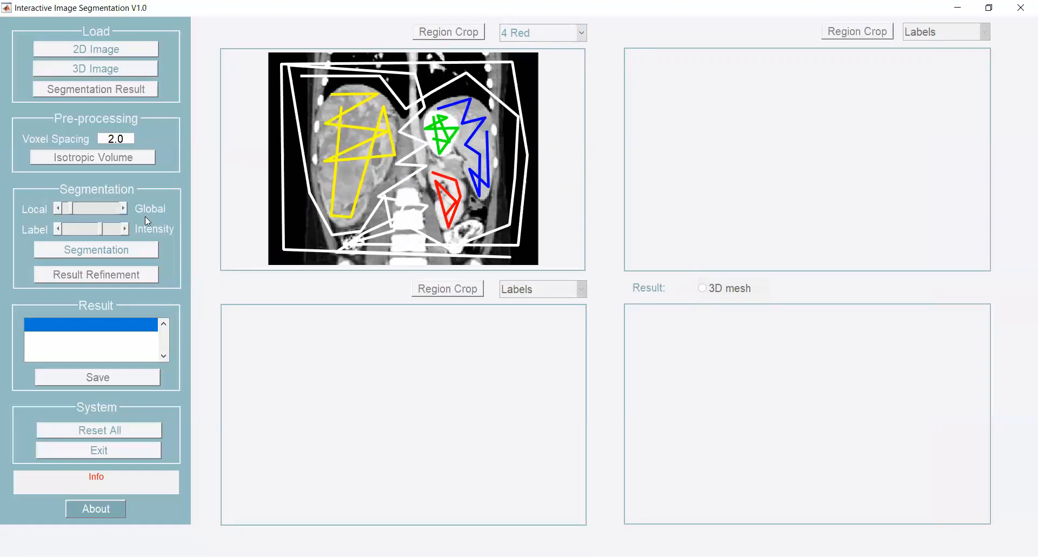
click(136, 250)
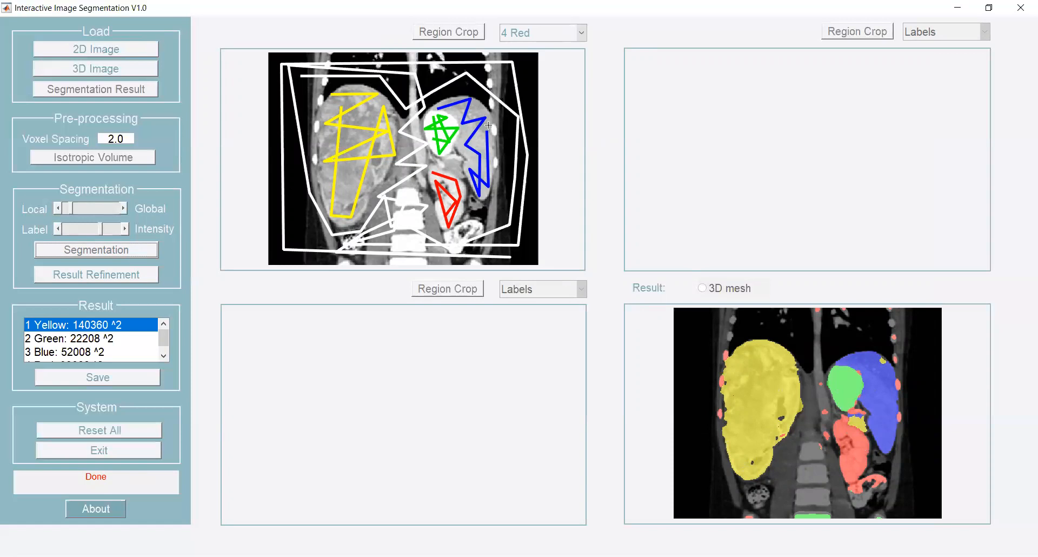
Add Background lines between the green-labelled organ and the red-labelled kidney, continuing down the kidney's outer side.
click(581, 32)
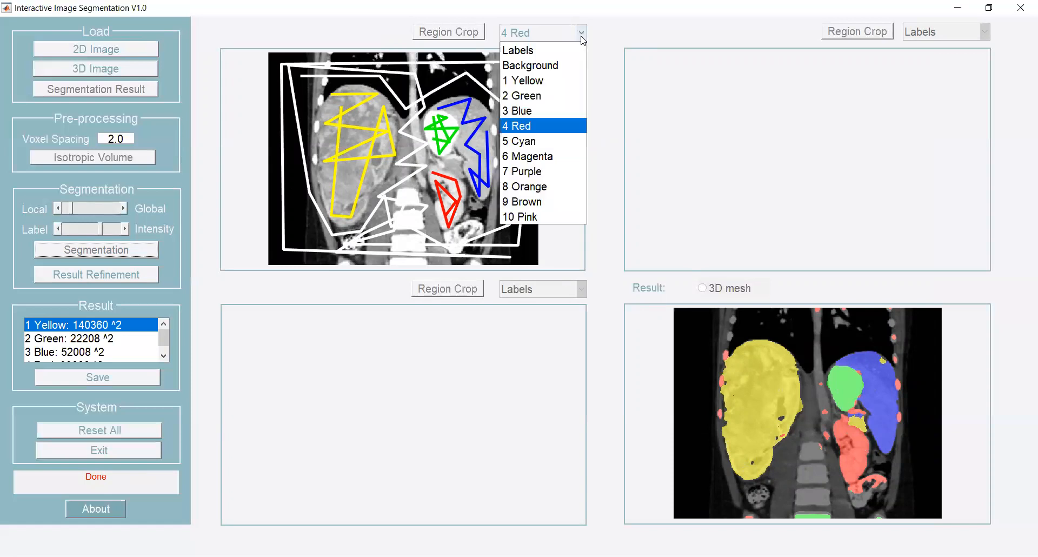
click(527, 61)
click(434, 158)
click(447, 158)
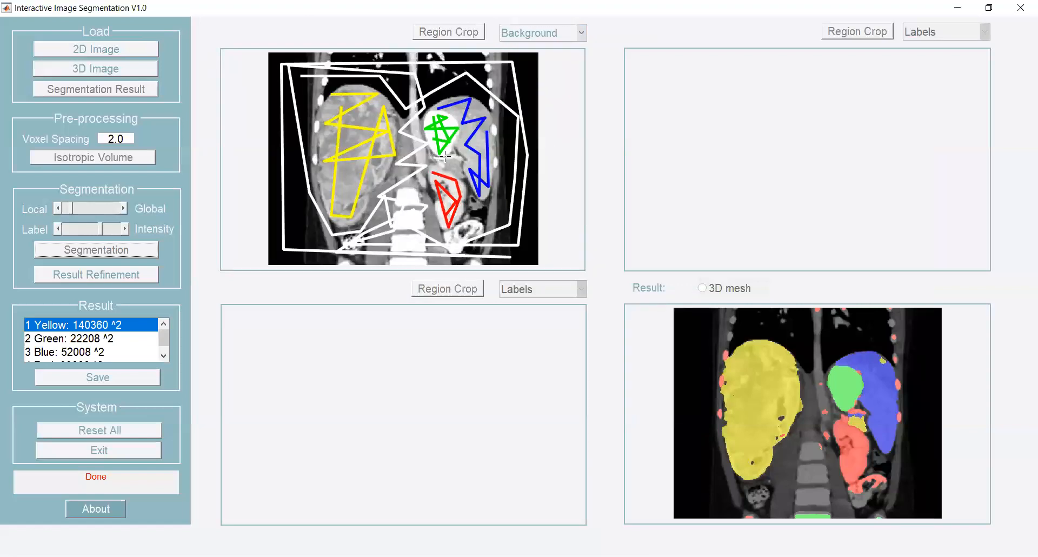
click(457, 155)
click(465, 176)
click(429, 160)
click(453, 162)
click(472, 189)
click(484, 215)
click(460, 234)
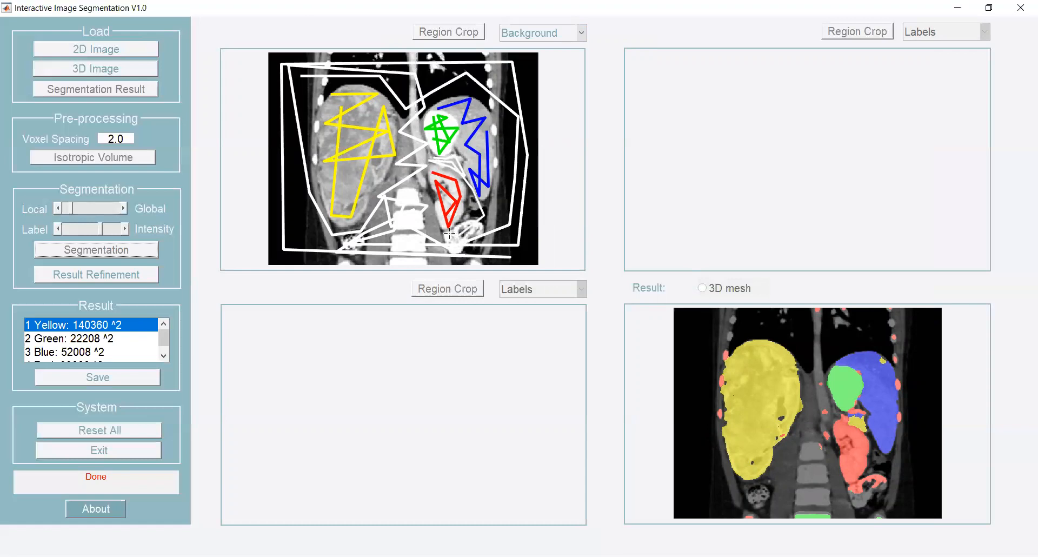
Add Background lines across the bright bowel loop just below the red-labelled kidney.
click(489, 226)
click(467, 222)
click(443, 237)
click(427, 237)
click(492, 228)
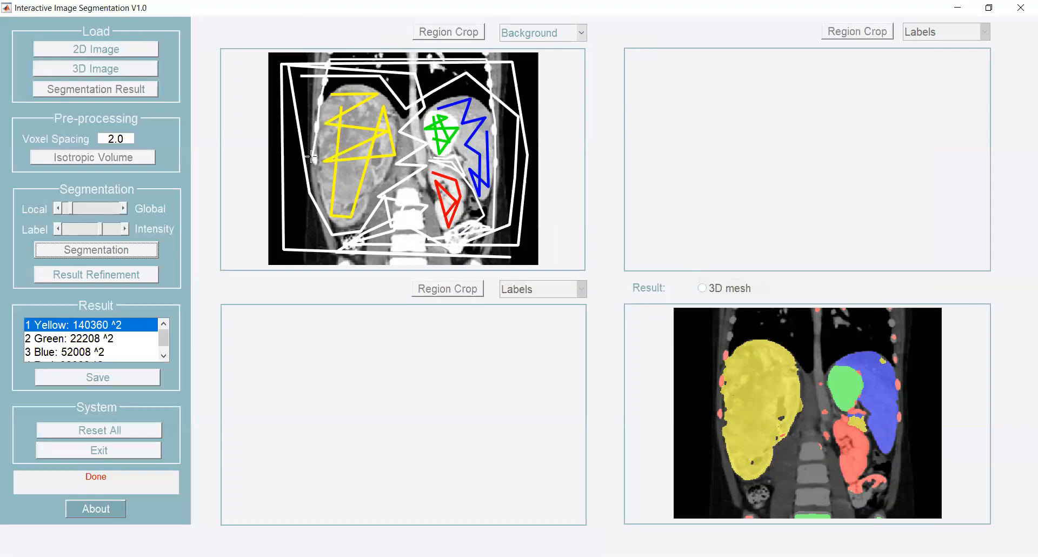
Extend the Background line along the ribs beside the yellow-labelled organ and rerun the segmentation.
click(316, 189)
double_click(327, 231)
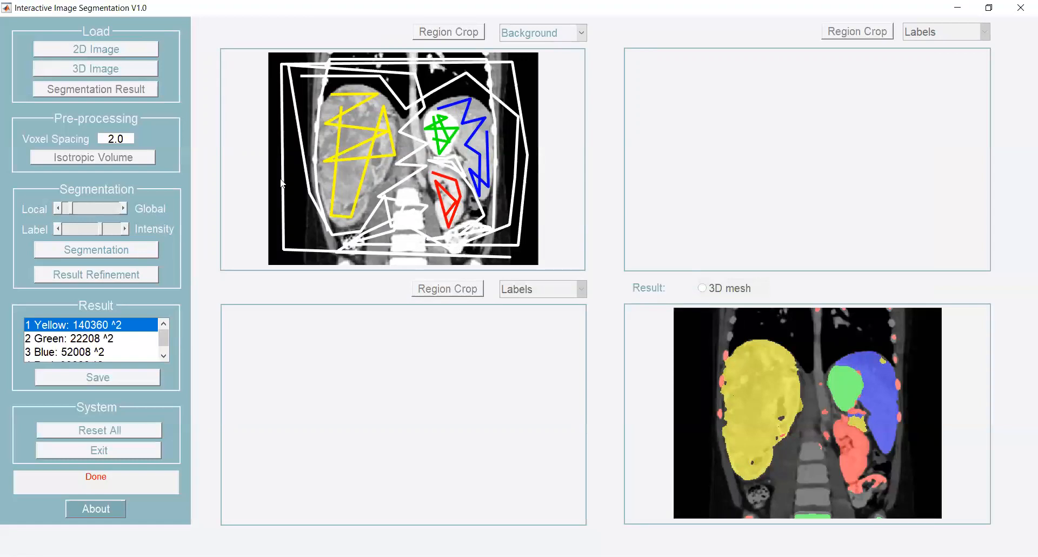
click(134, 255)
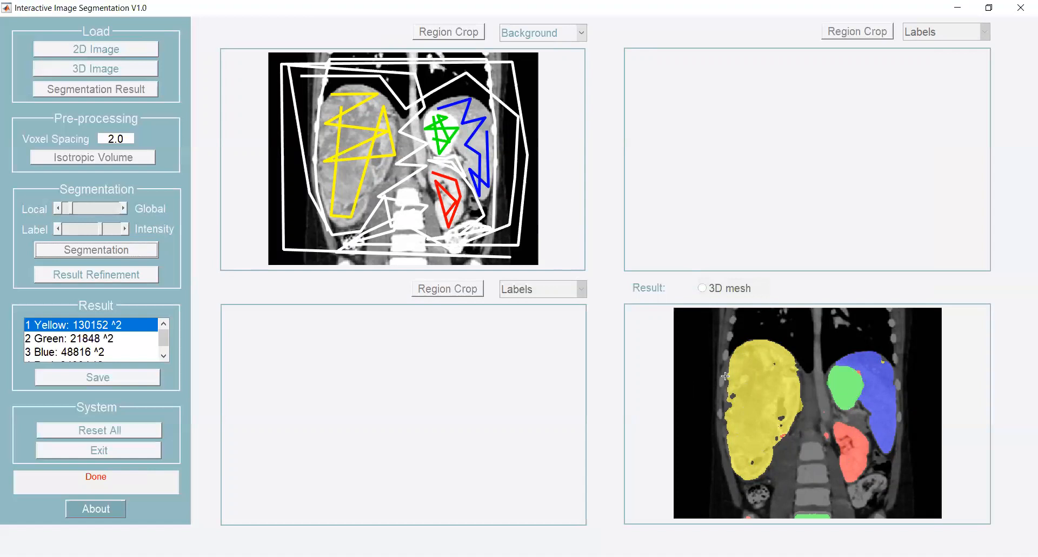
Add more 1 Yellow lines inside the large organ to cover its unfilled spots and rerun the segmentation.
click(582, 36)
click(571, 63)
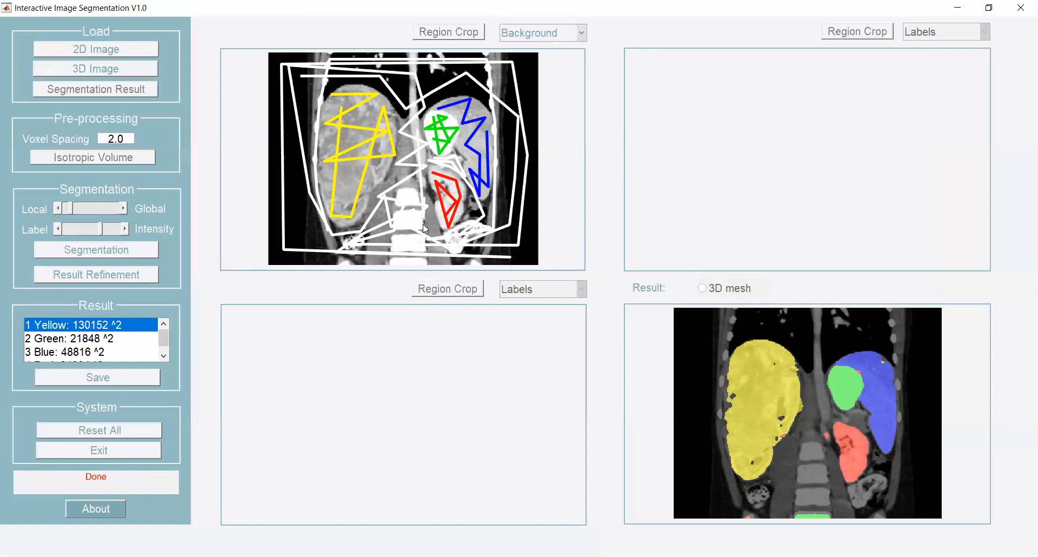
click(581, 33)
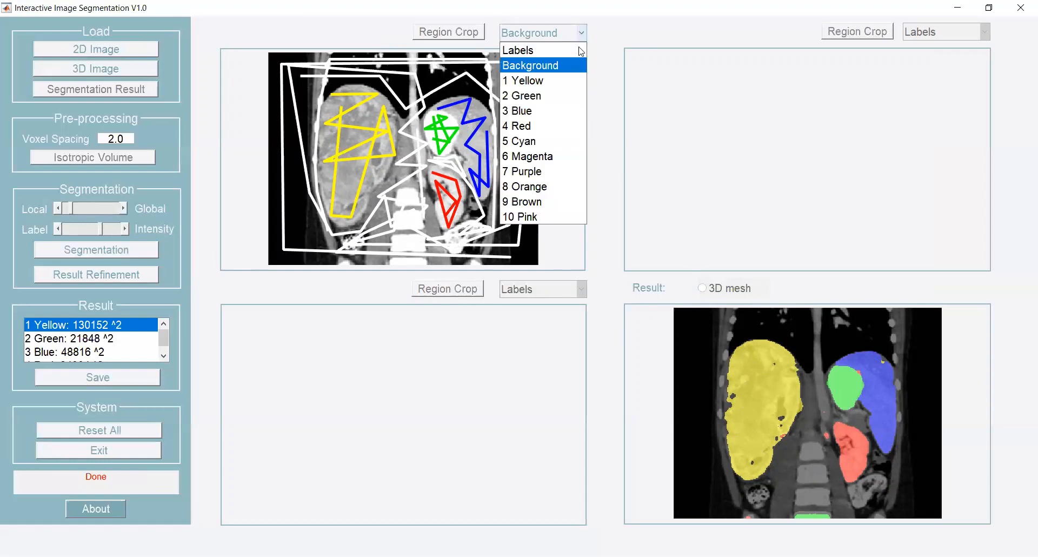
click(533, 80)
mouse_move(373, 113)
mouse_down()
mouse_move(372, 181)
mouse_move(343, 222)
mouse_move(359, 104)
mouse_move(330, 101)
mouse_move(324, 191)
mouse_up()
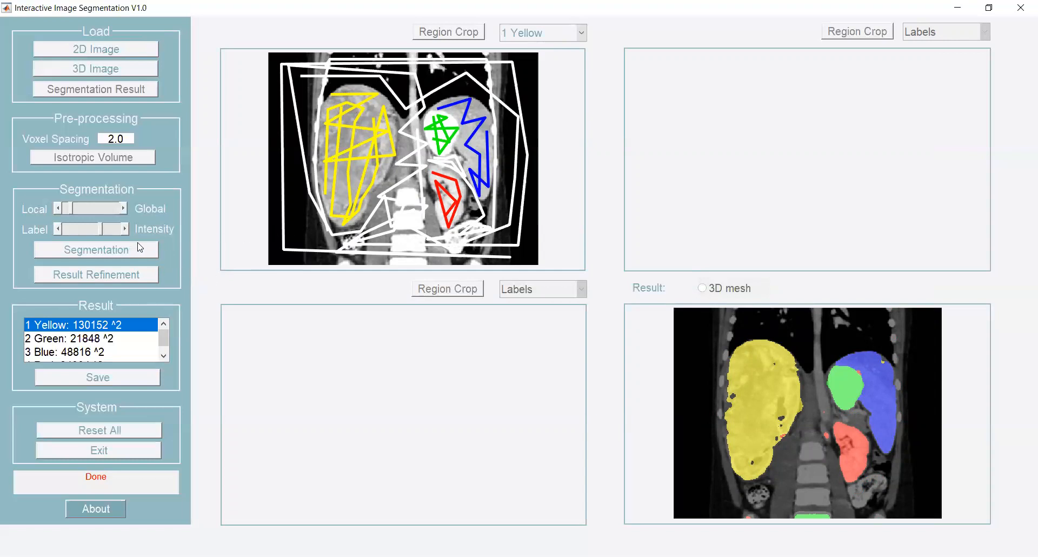
click(120, 250)
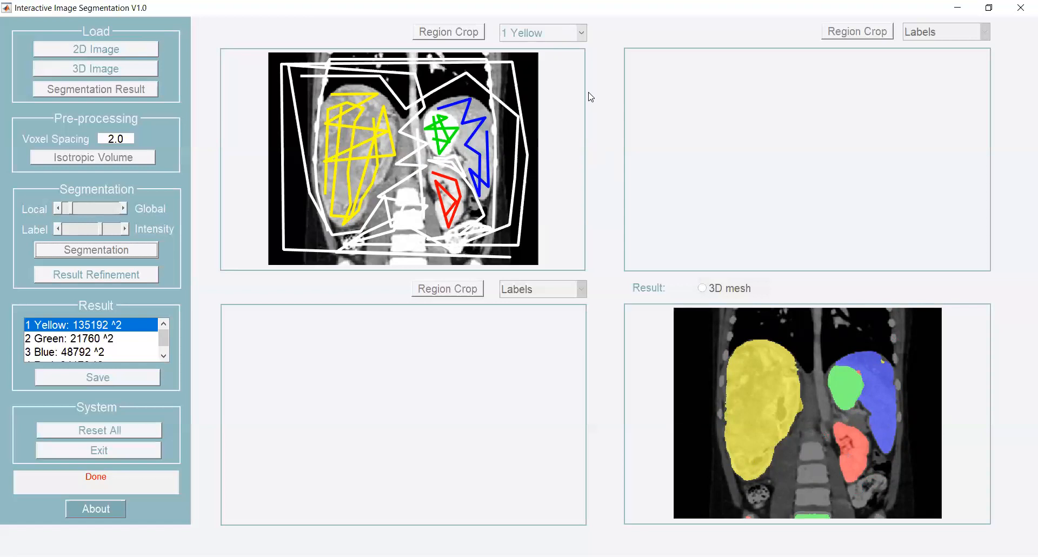
Draw a Background line along the image's bottom edge beneath the spine and rerun the segmentation.
click(581, 33)
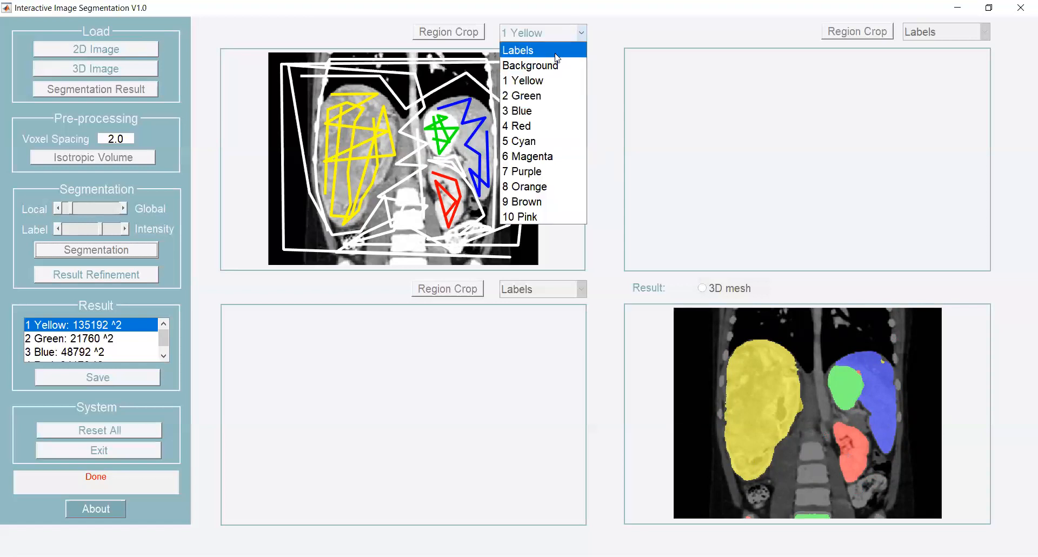
click(554, 60)
drag(321, 262, 524, 261)
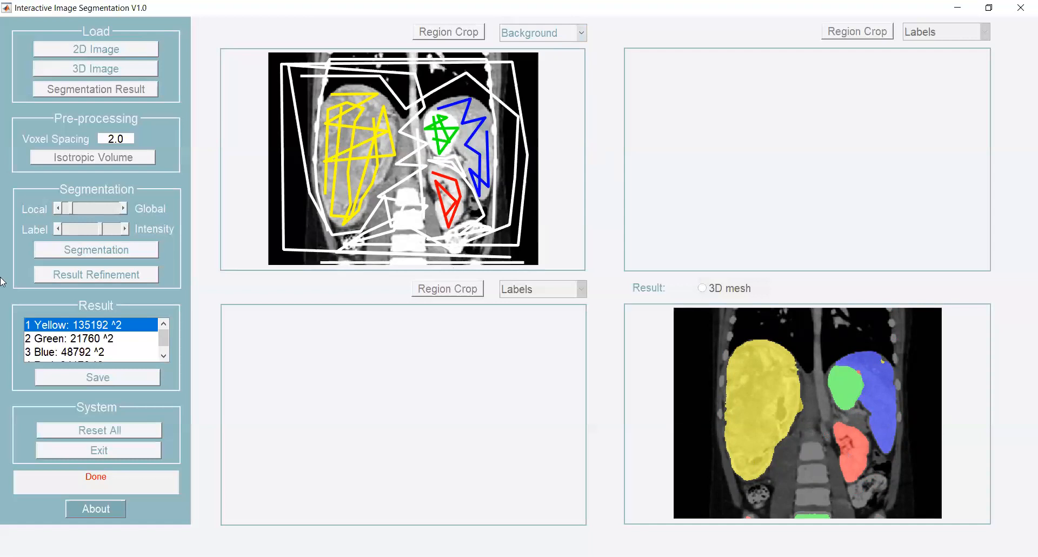
click(80, 252)
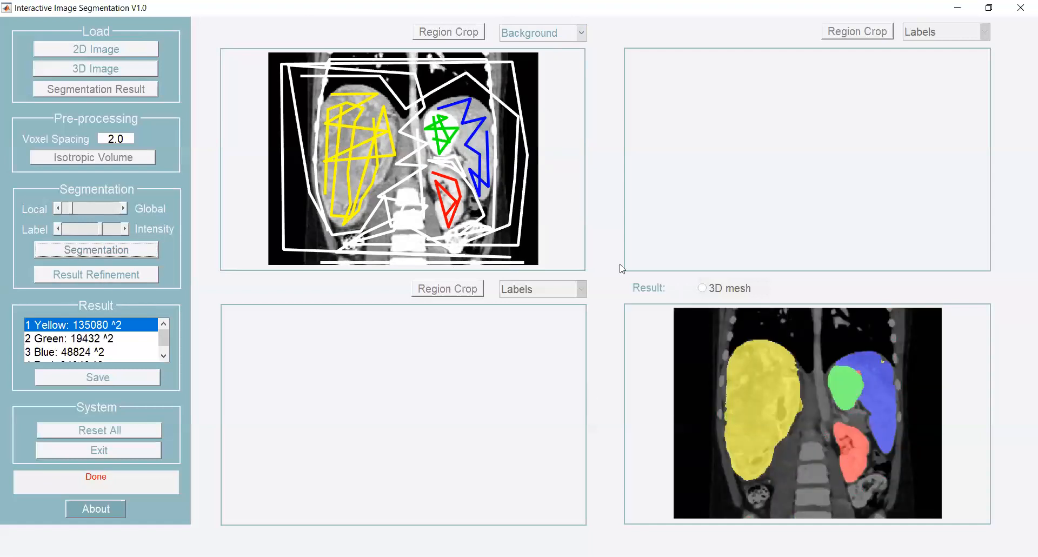
Add Background lines between the yellow-labelled organ and the spine, and rerun the segmentation.
click(581, 33)
click(546, 70)
click(123, 255)
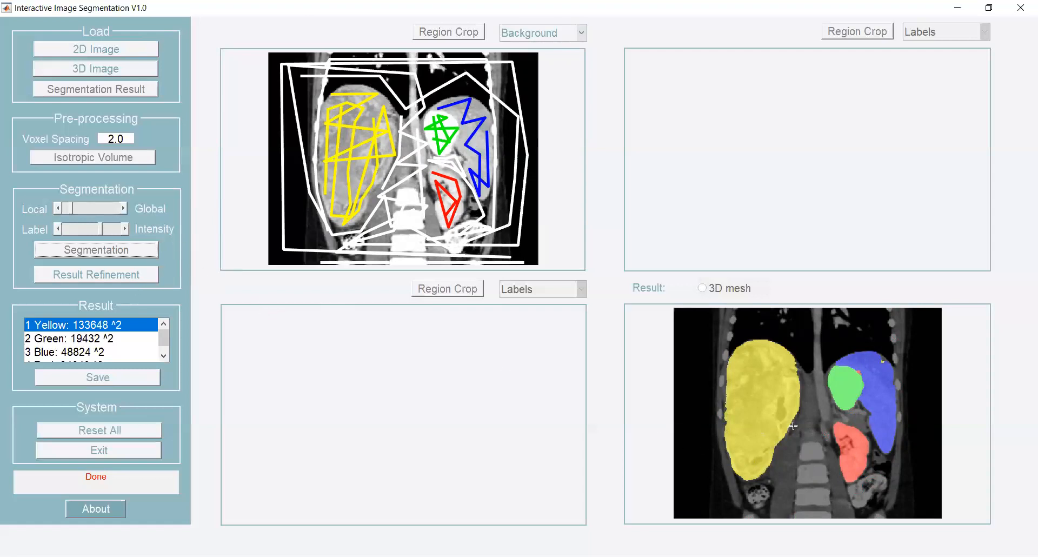
Apply Result Refinement to the segmentation.
click(86, 277)
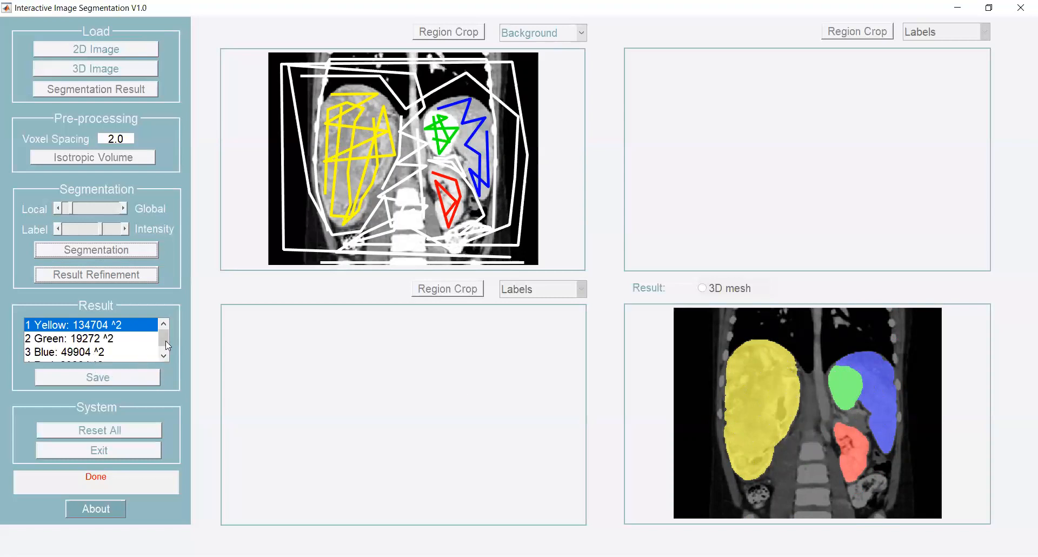
Review the segmented area of each labelled class, from 1 Yellow to 4 Red.
drag(165, 346, 165, 350)
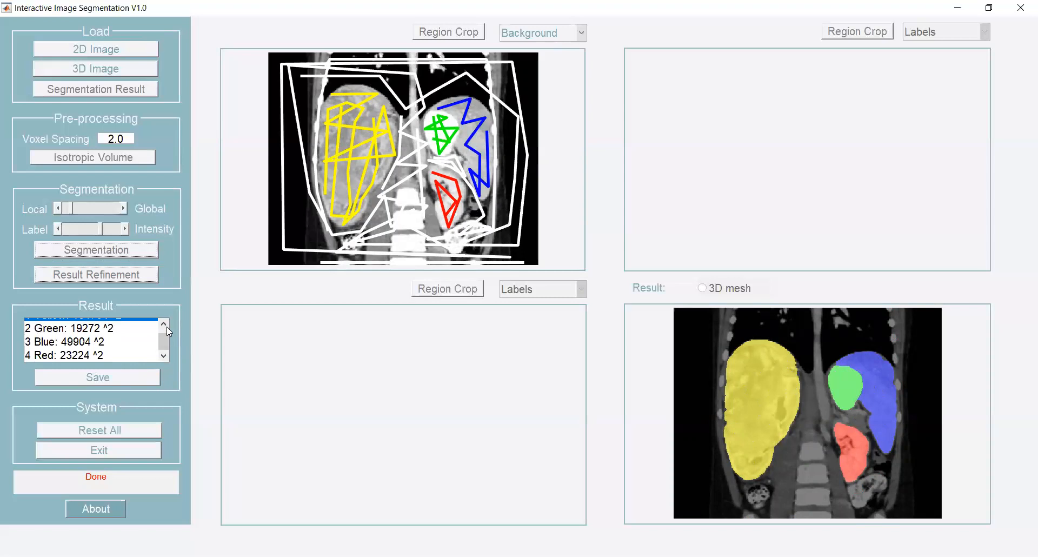
click(164, 324)
click(165, 359)
click(165, 325)
scroll(164, 336, down, 1)
click(165, 324)
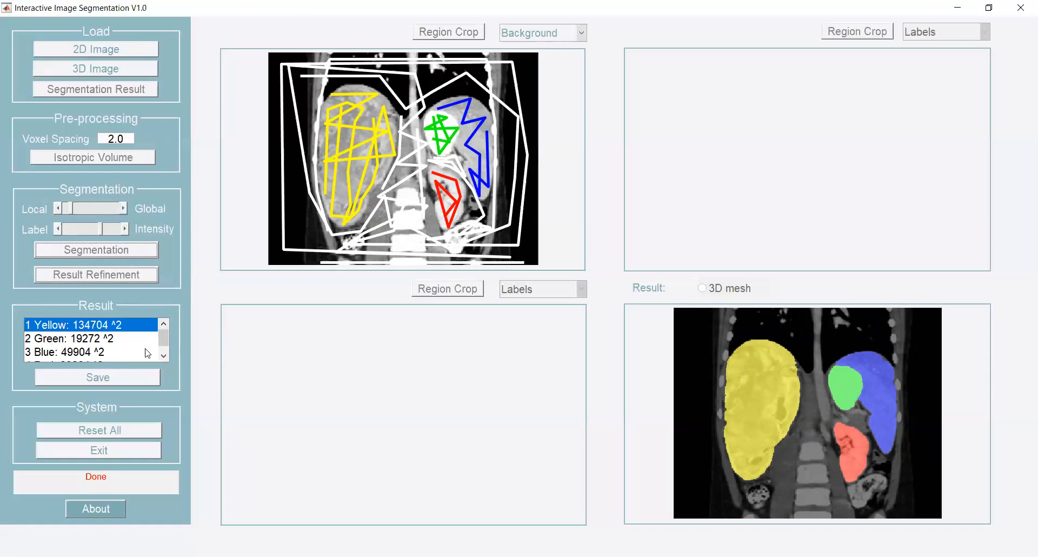
click(164, 356)
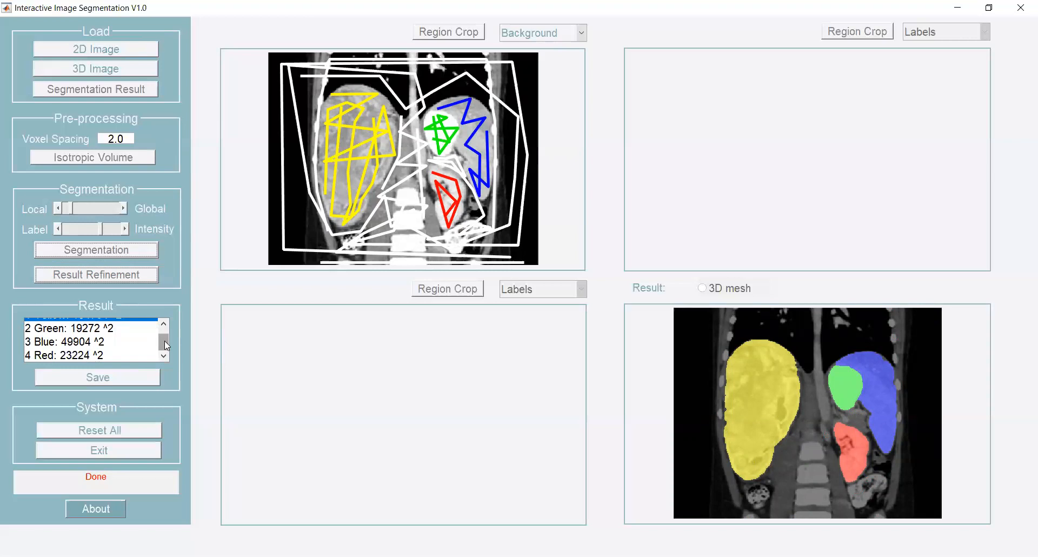
scroll(164, 341, up, 1)
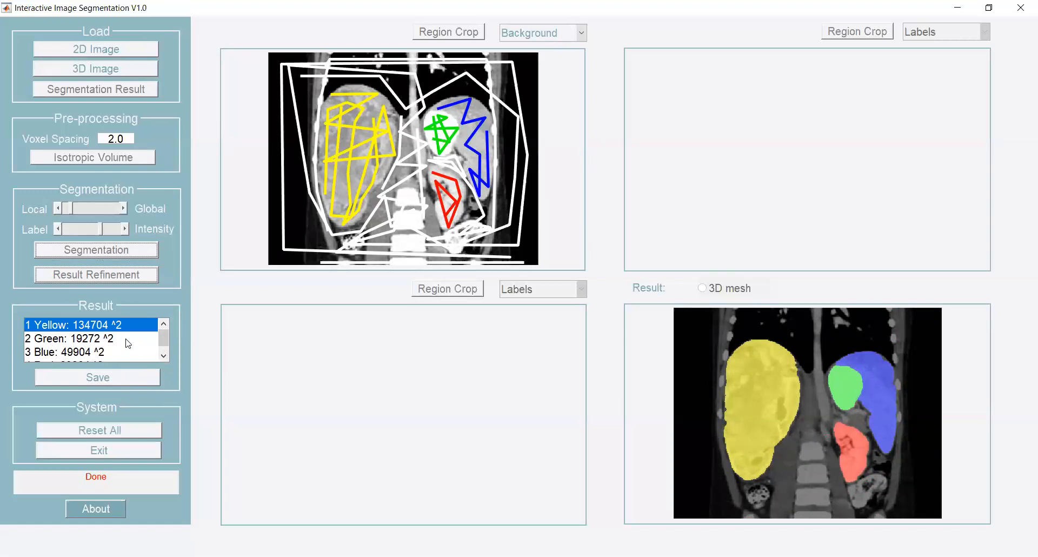
Save the segmentation result as test.tiff on the Data (D:) drive.
click(132, 379)
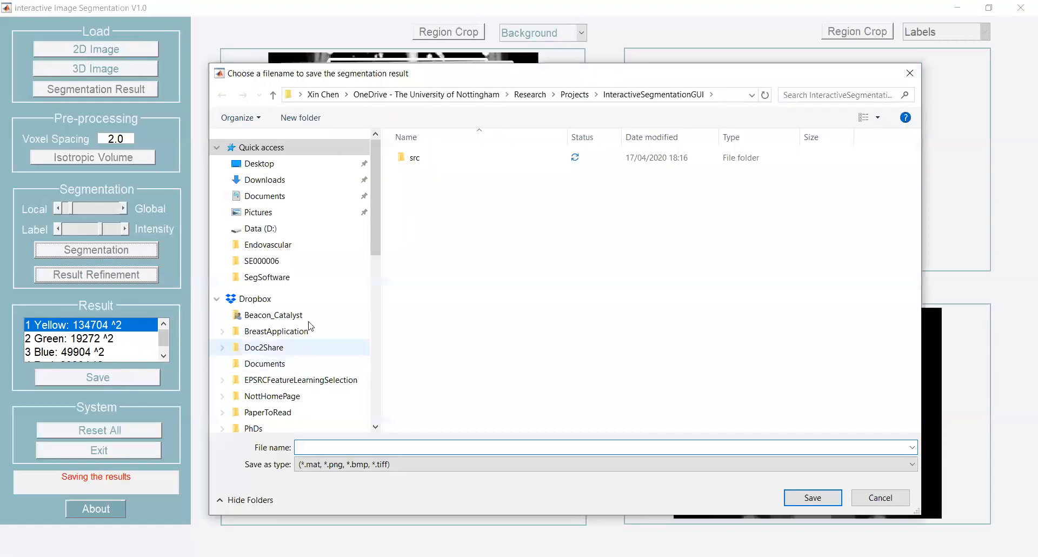
click(264, 228)
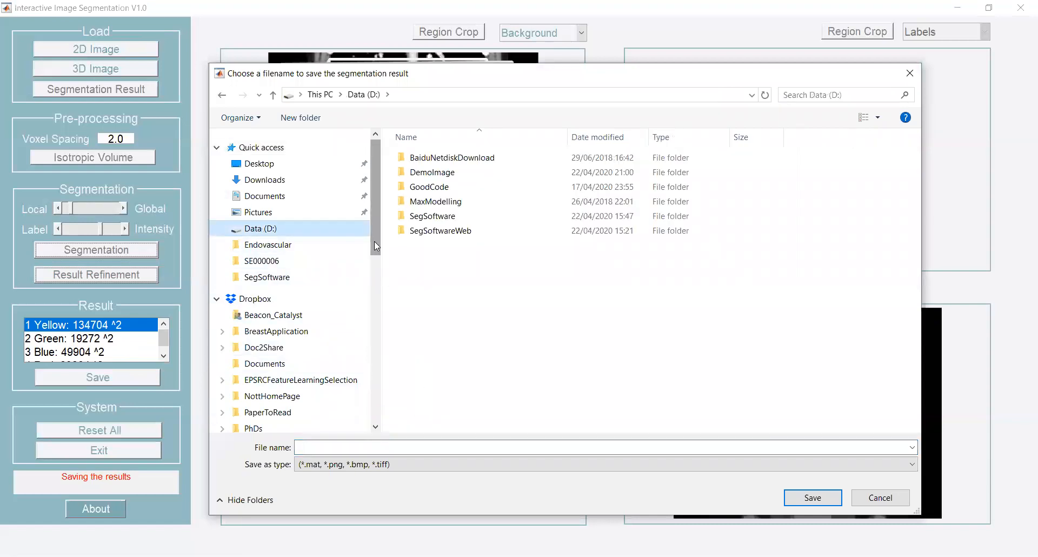
click(351, 446)
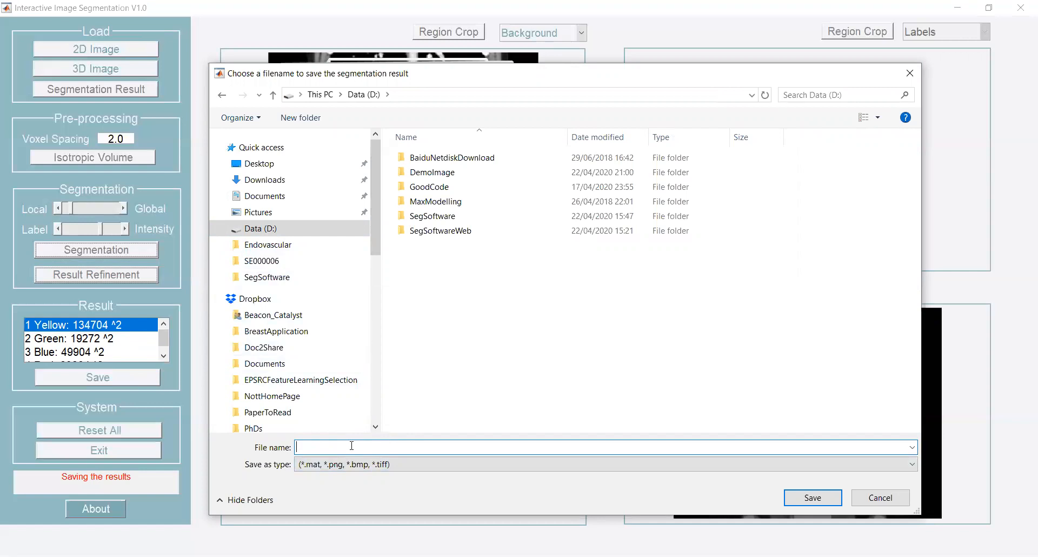
text(test.tiff)
click(813, 498)
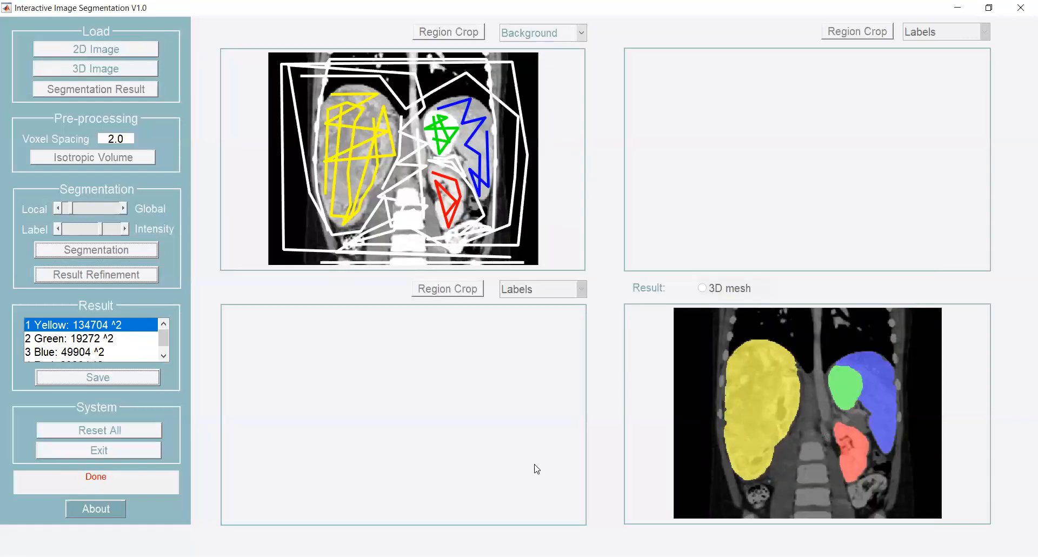
Reset the whole session and reload the 2D abdominal CT image from the DemoImage folder on the Data (D:) drive.
click(130, 431)
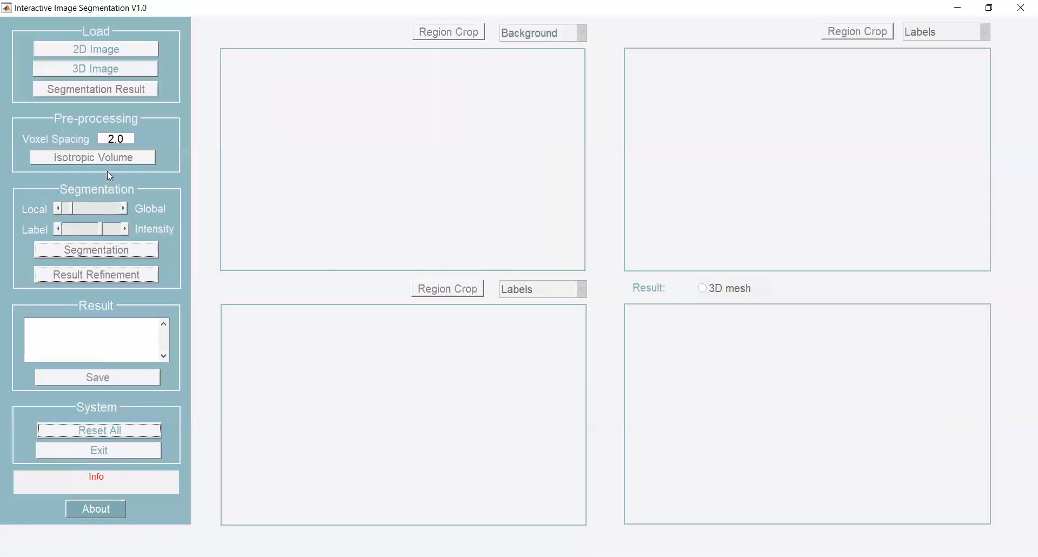
click(107, 49)
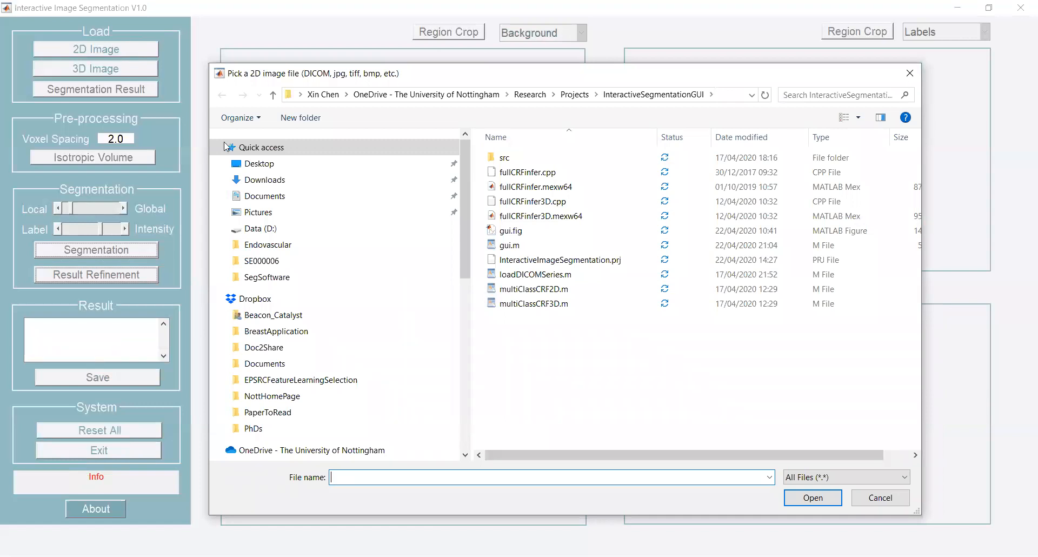
click(270, 229)
double_click(513, 176)
double_click(599, 172)
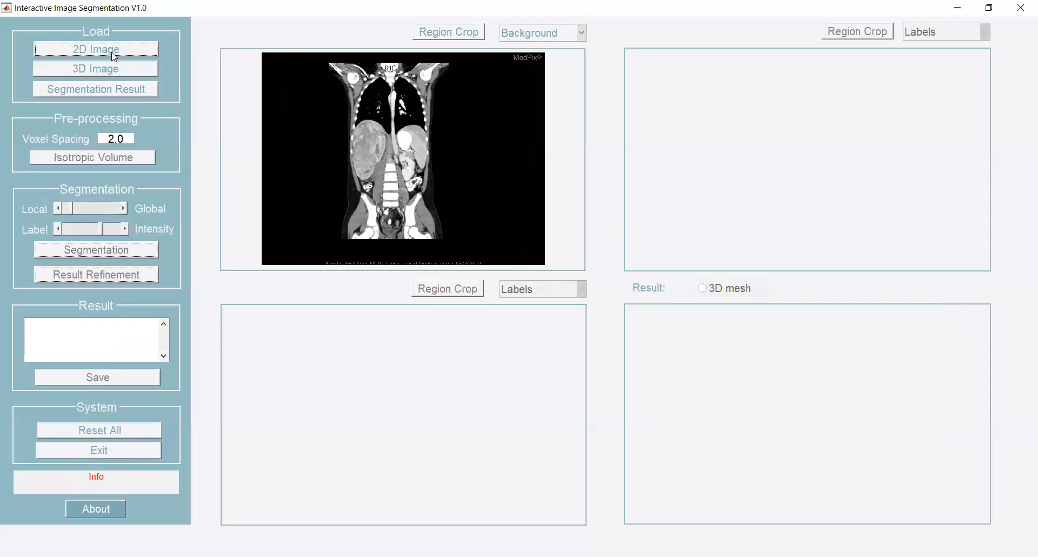
Load test.tiff from the Data (D:) drive as the segmentation result and dismiss the note about visualisation-only use.
click(88, 90)
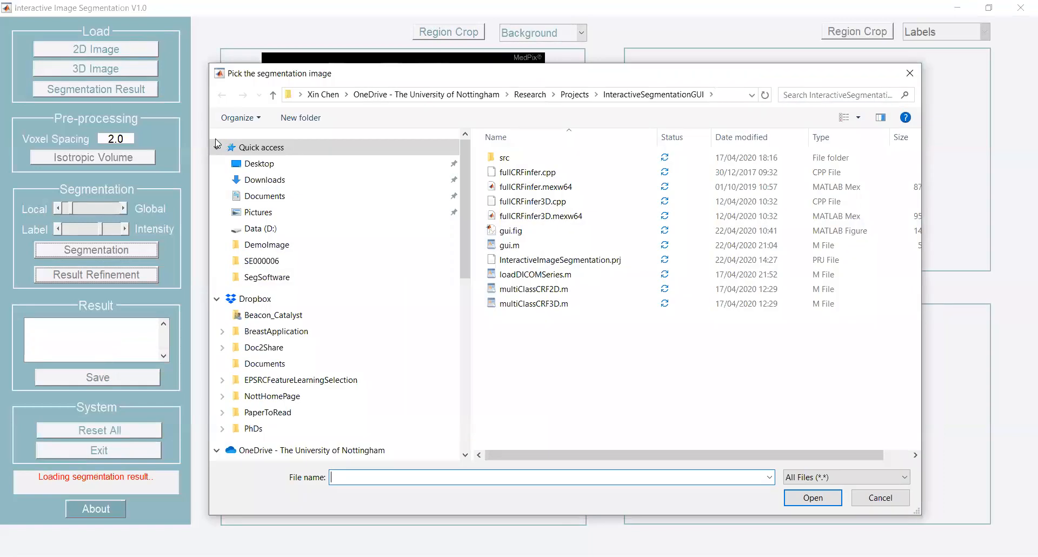
click(289, 233)
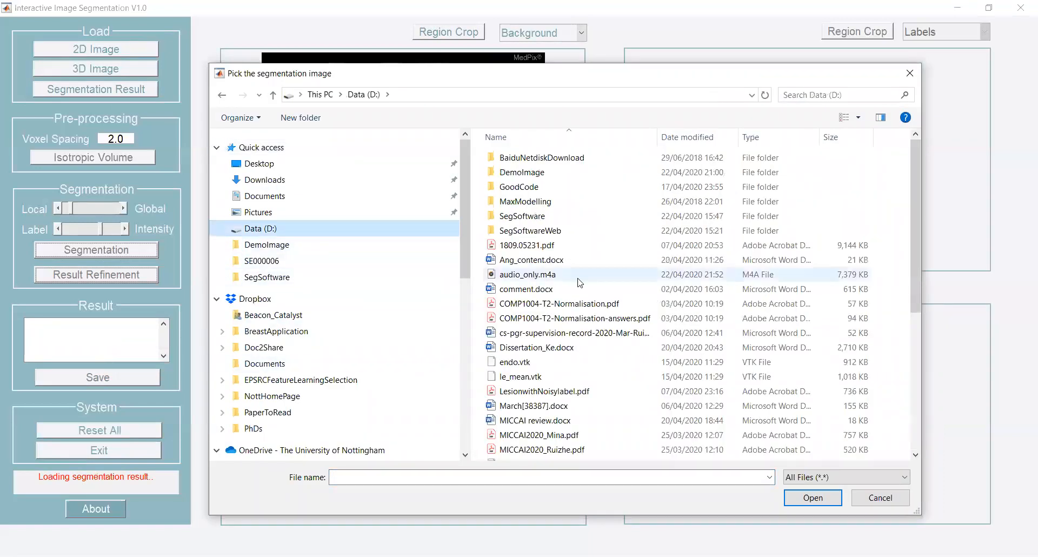
click(547, 306)
scroll(547, 306, down, 5)
click(556, 336)
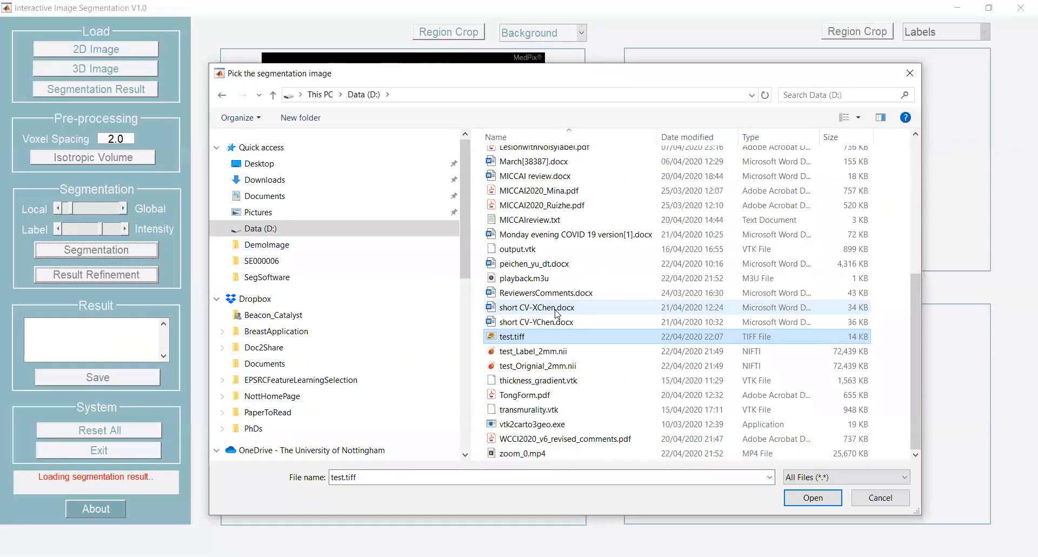
click(814, 503)
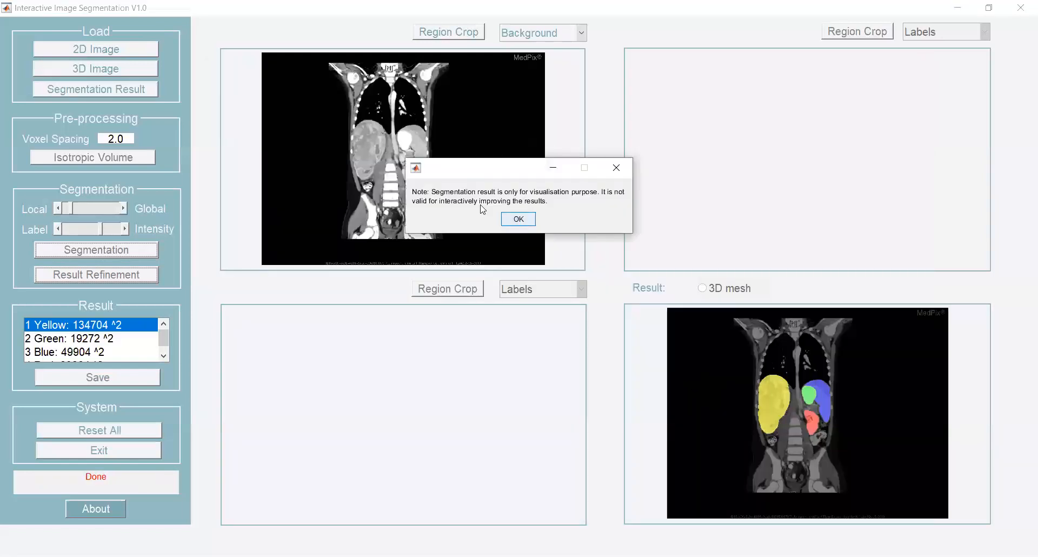
drag(489, 169, 524, 197)
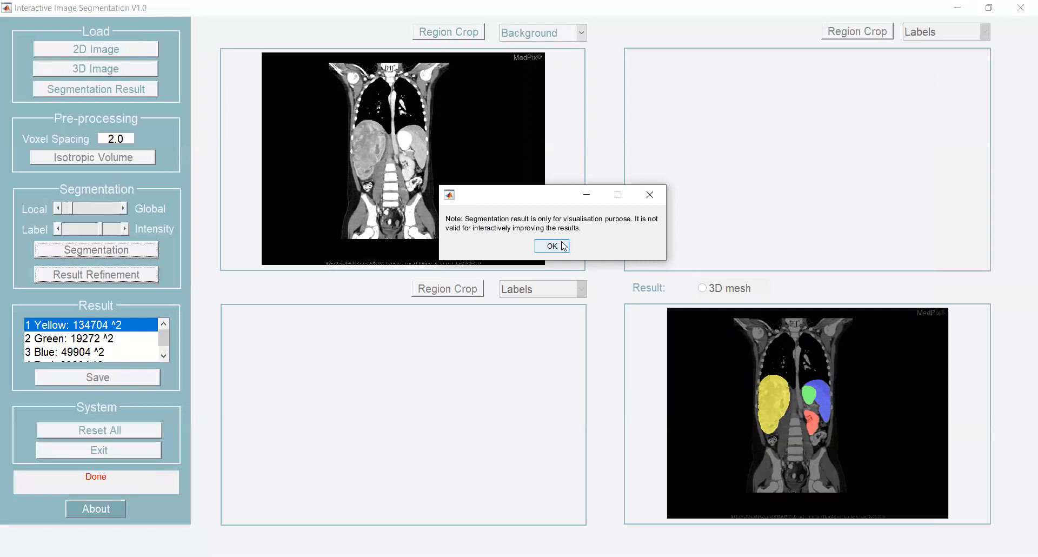
click(646, 199)
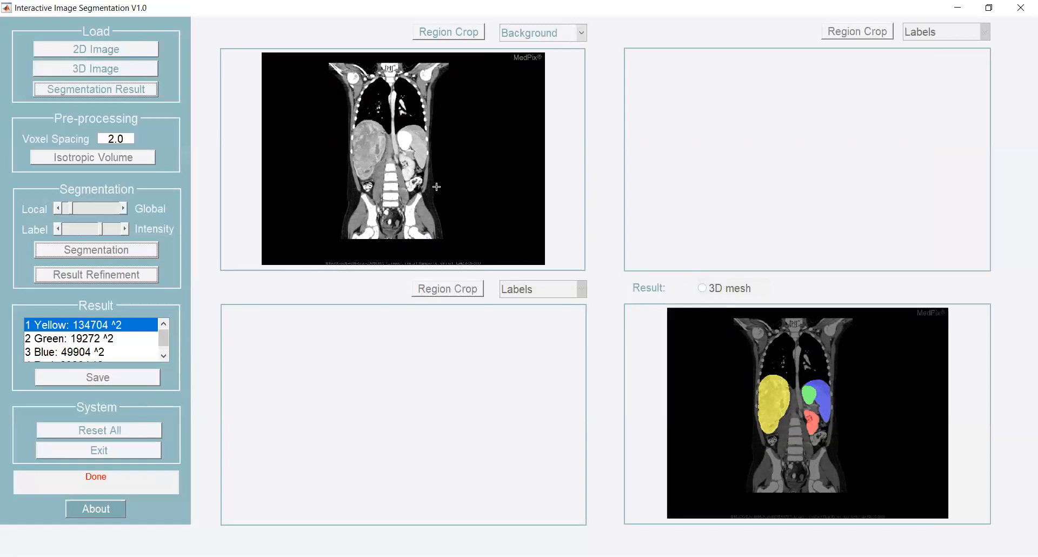
Examine the coloured organ regions in the loaded segmentation overlay at different magnifications.
scroll(793, 409, up, 1)
scroll(800, 406, down, 1)
scroll(811, 400, up, 1)
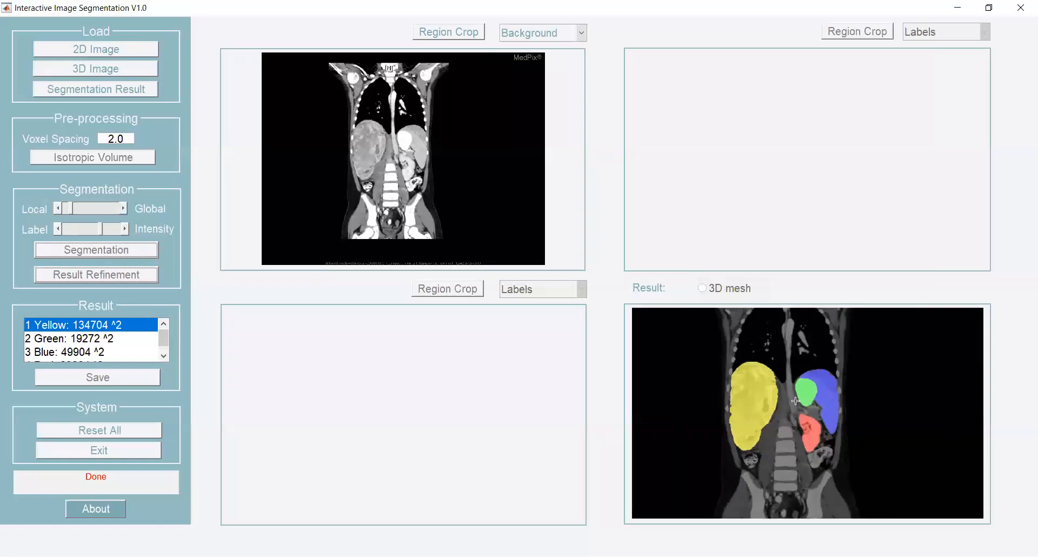
scroll(795, 401, up, 3)
scroll(779, 402, down, 2)
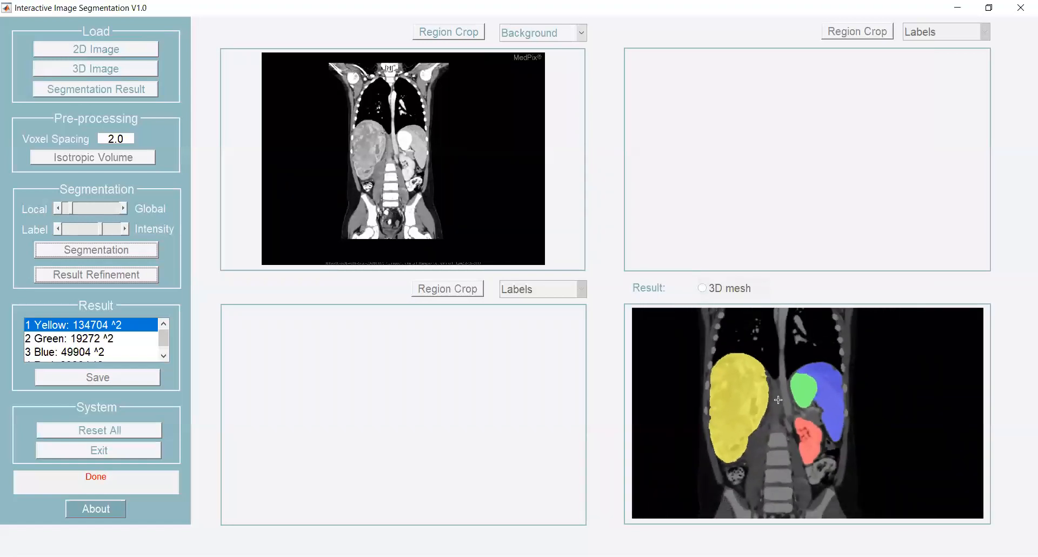
scroll(779, 399, up, 2)
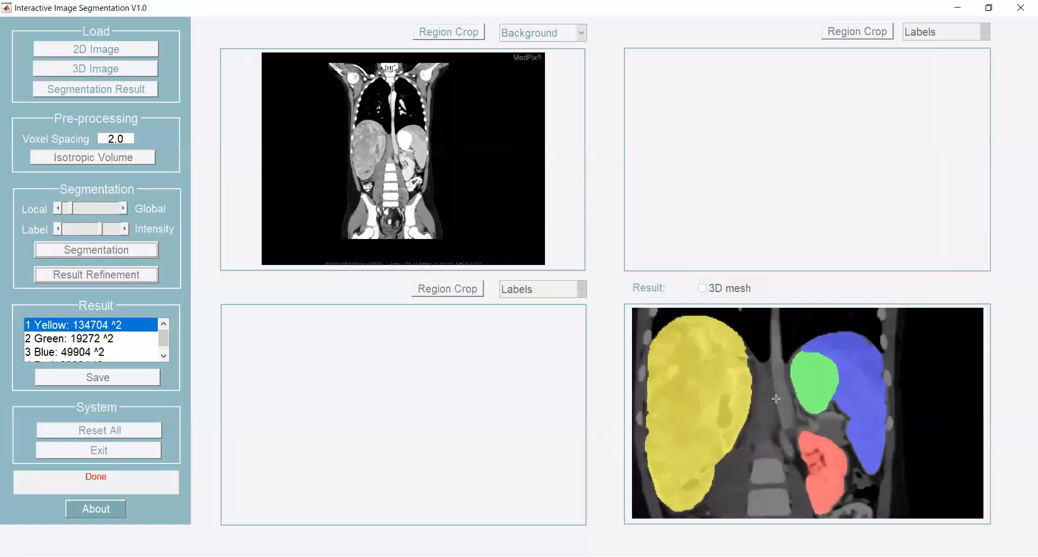
scroll(776, 398, down, 3)
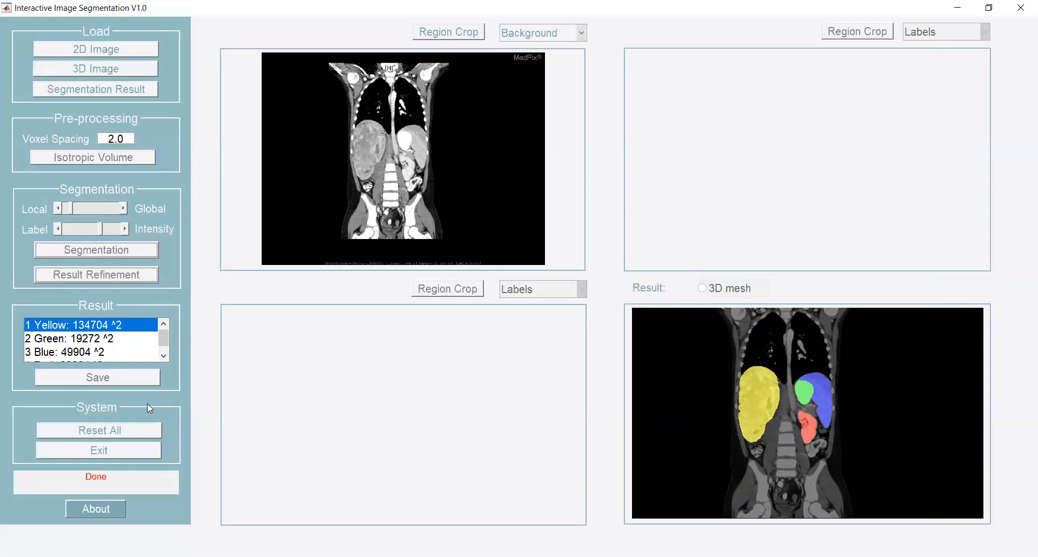
Reset the whole session and start loading a 3D image from the OneDrive Data folder.
click(135, 431)
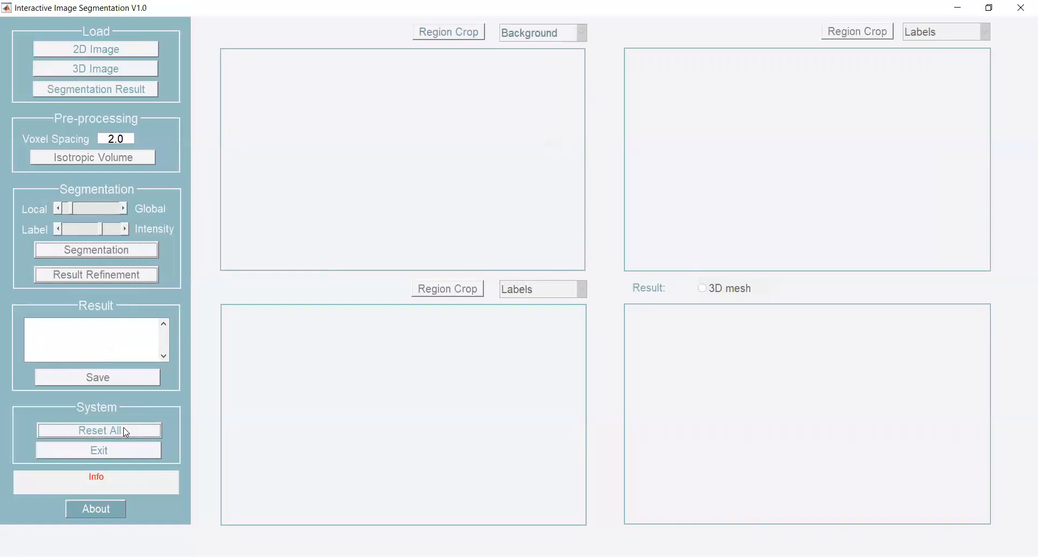
click(123, 75)
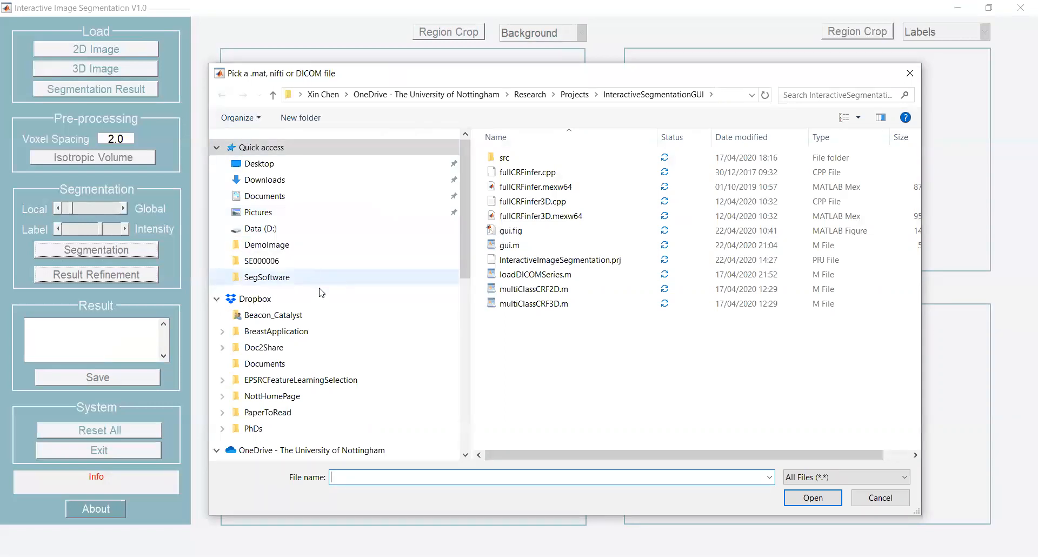
scroll(319, 303, down, 1)
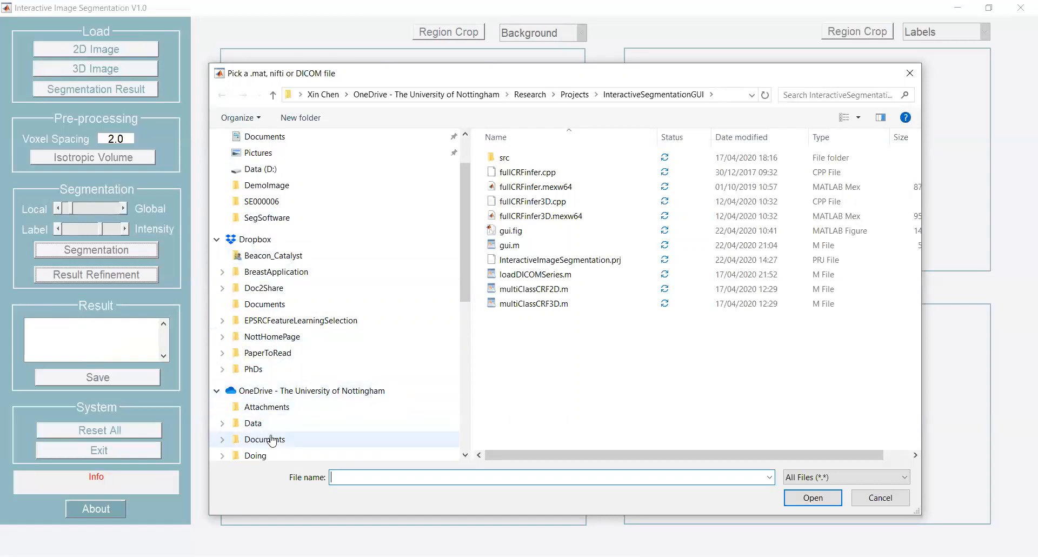
scroll(276, 430, down, 1)
click(283, 393)
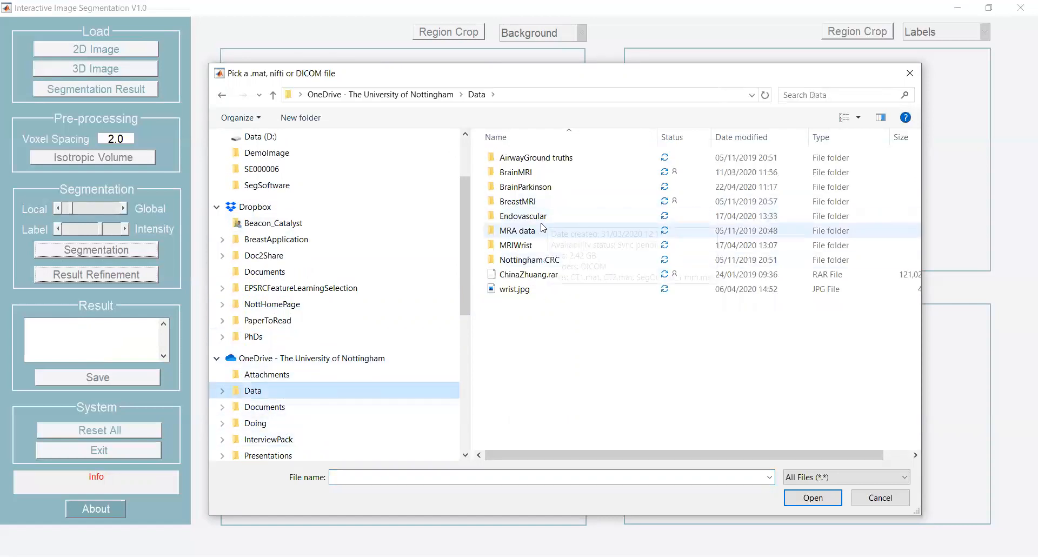
Go to the SE000006 series folder inside Endovascular, DICOM, ST000002.
mouse_move(539, 217)
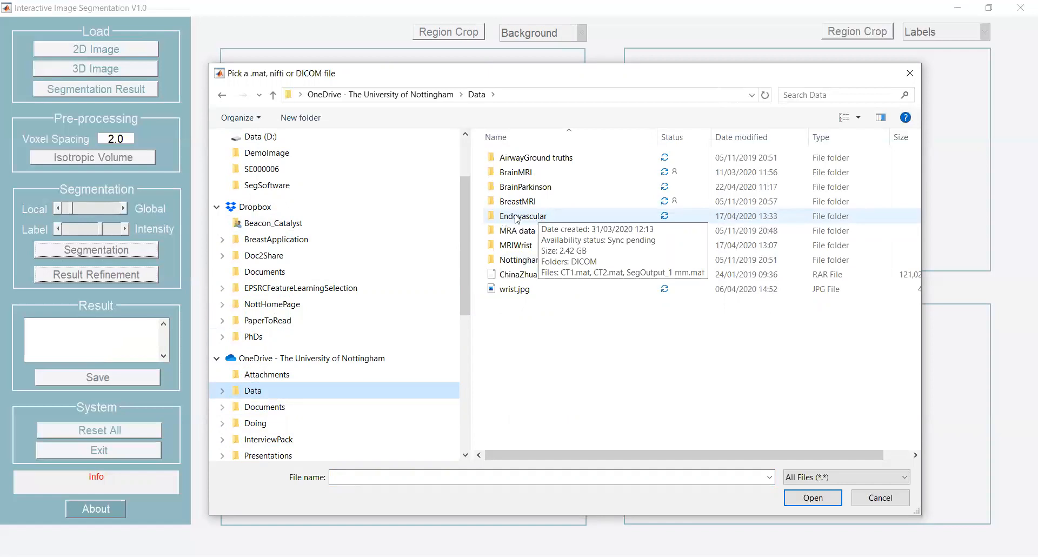
click(543, 216)
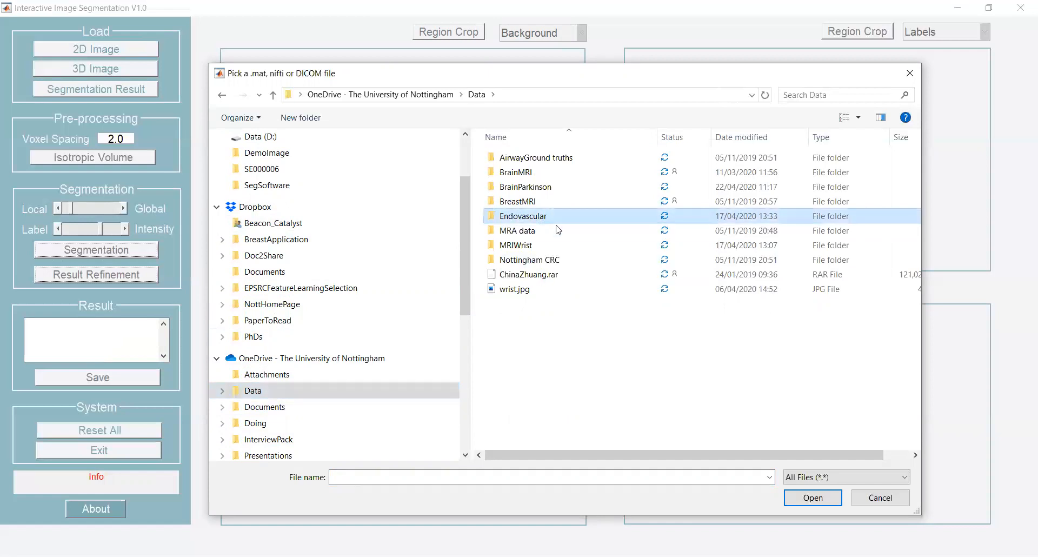
click(561, 214)
click(557, 215)
click(583, 218)
double_click(593, 218)
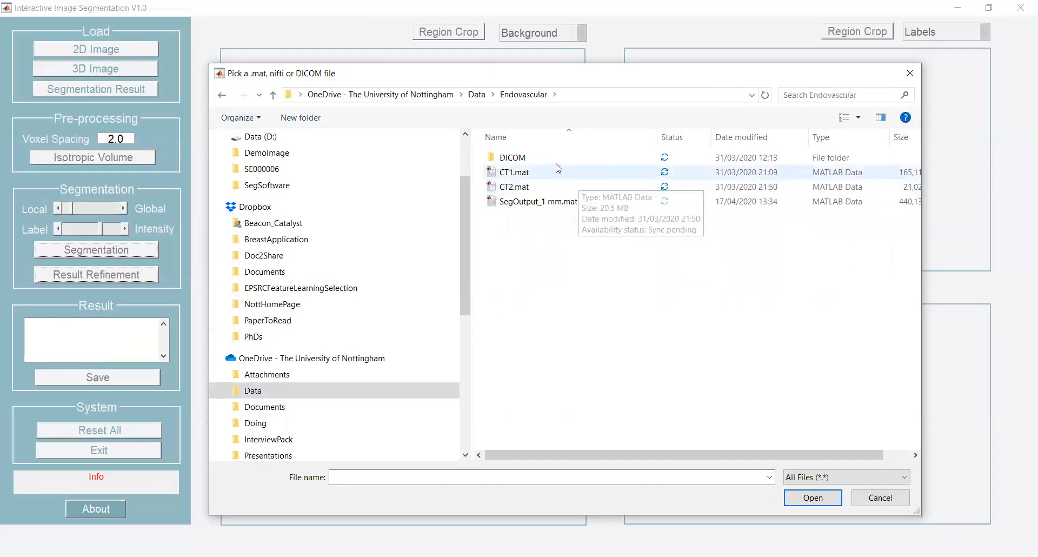
double_click(555, 158)
double_click(557, 187)
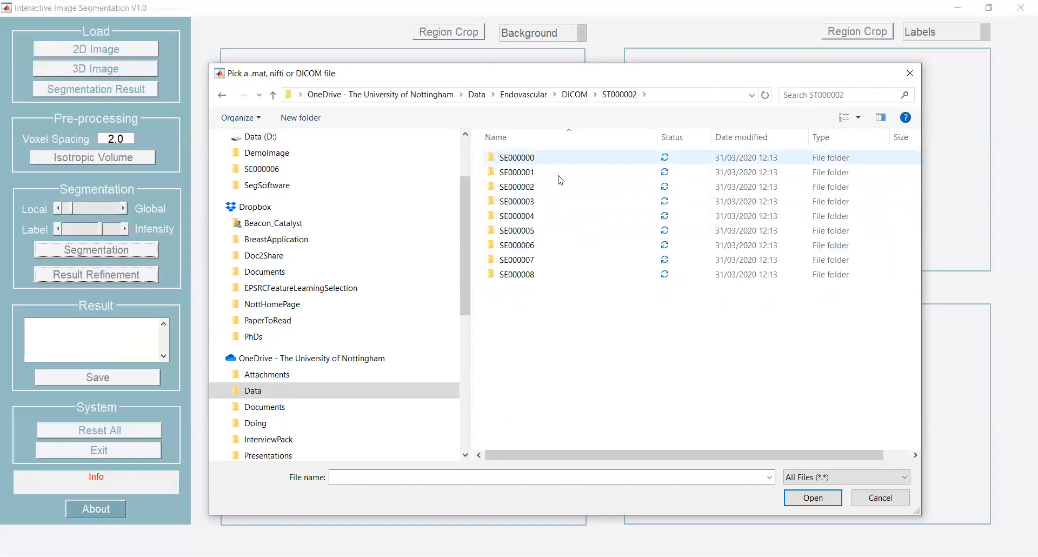
double_click(544, 246)
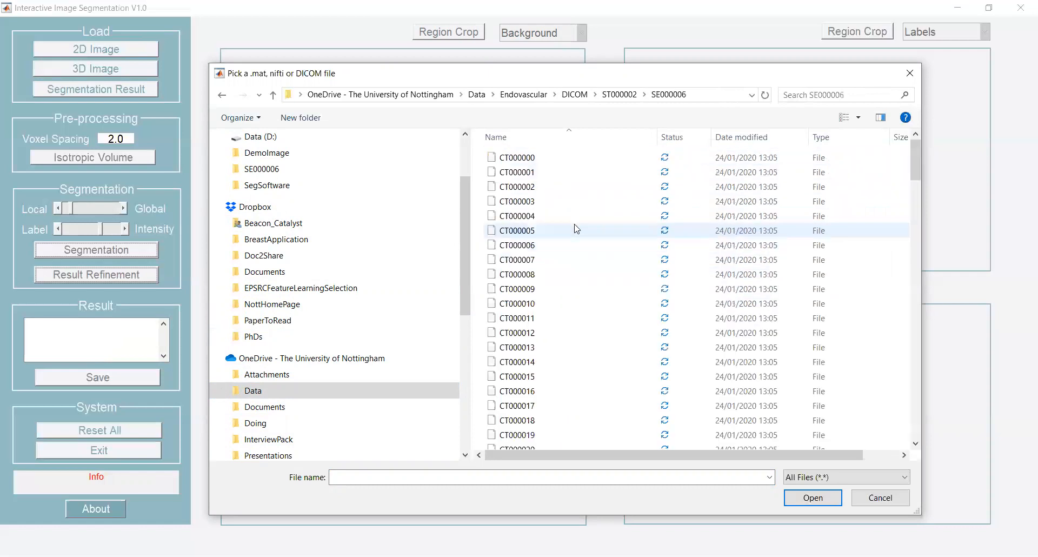
Look through the series' slice files and load the 3D CT volume by opening CT000010.
scroll(573, 243, down, 8)
scroll(570, 262, down, 20)
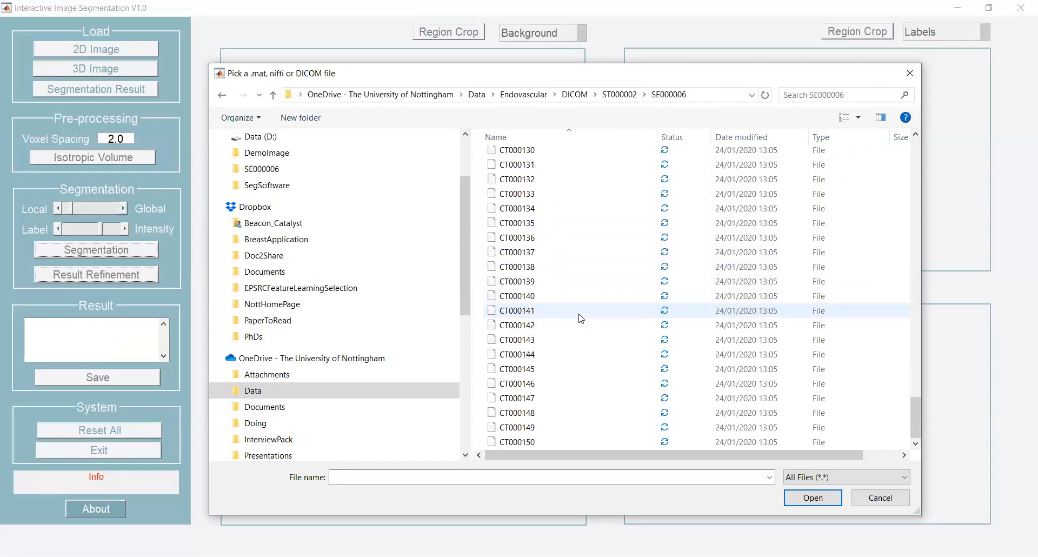
scroll(580, 319, up, 12)
scroll(584, 308, up, 20)
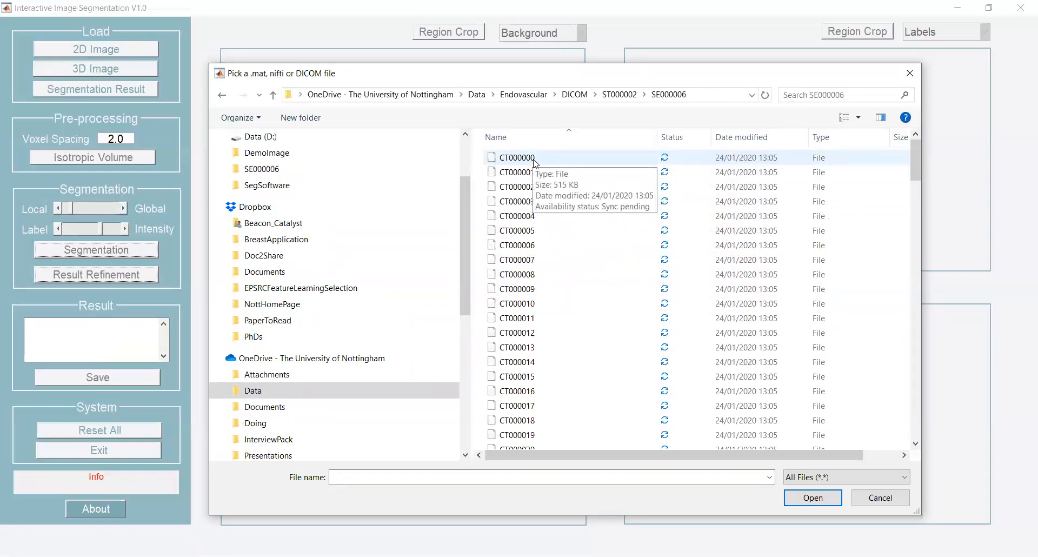
click(538, 303)
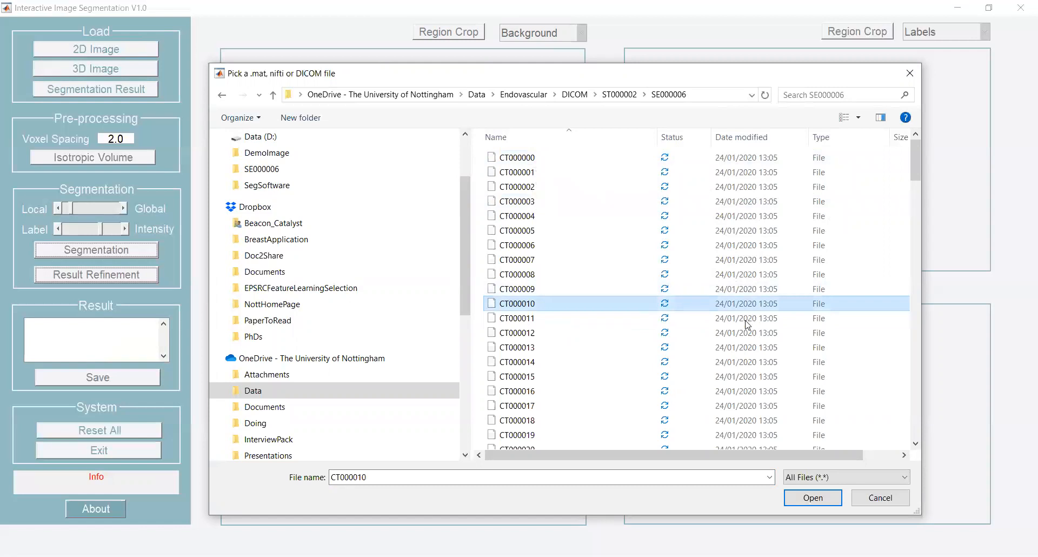
double_click(726, 303)
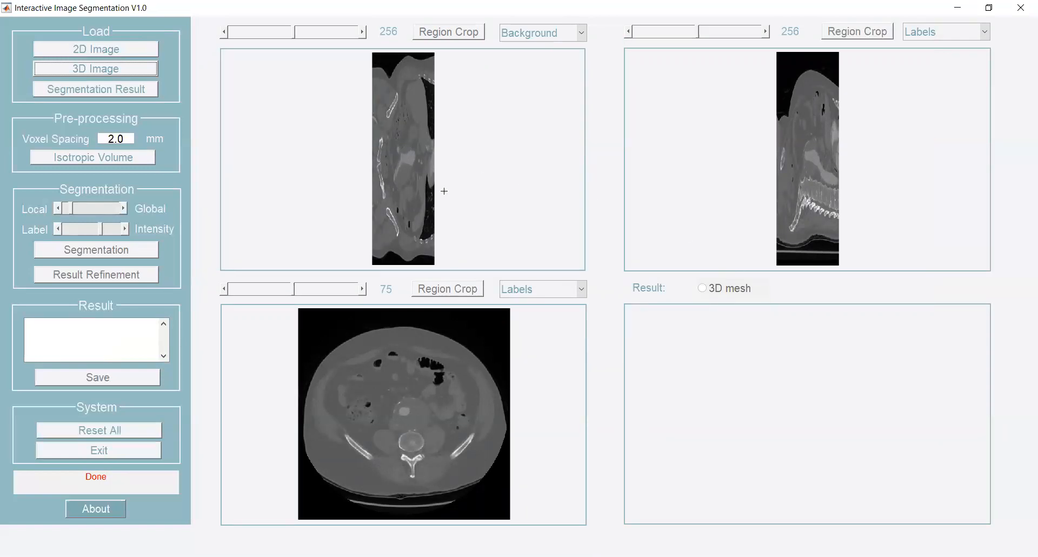
Browse forward through the slices of the view labelled Background, up to slice 287.
click(363, 32)
click(362, 32)
click(362, 32)
click(363, 32)
click(363, 32)
click(363, 32)
click(363, 32)
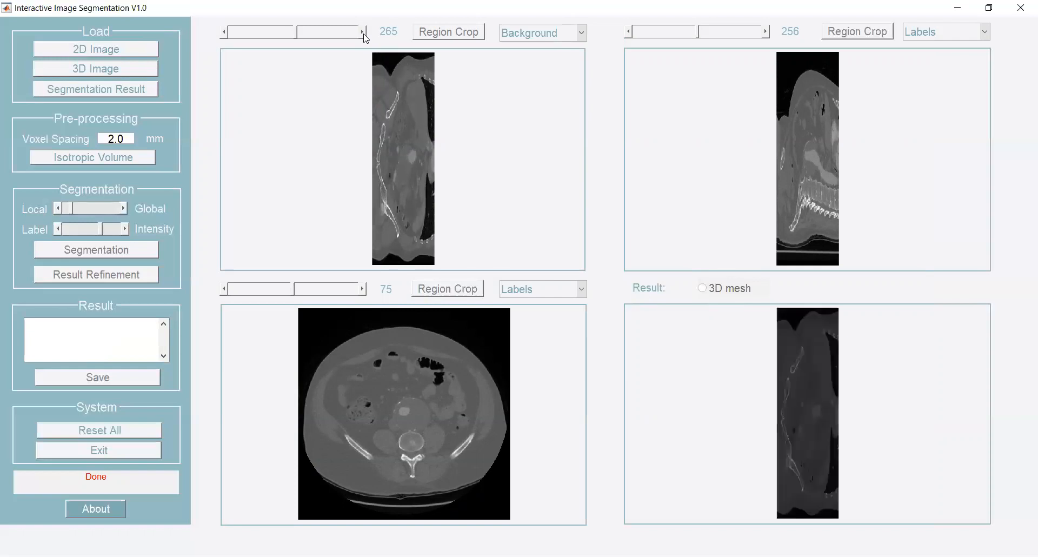
click(363, 34)
click(363, 34)
click(364, 33)
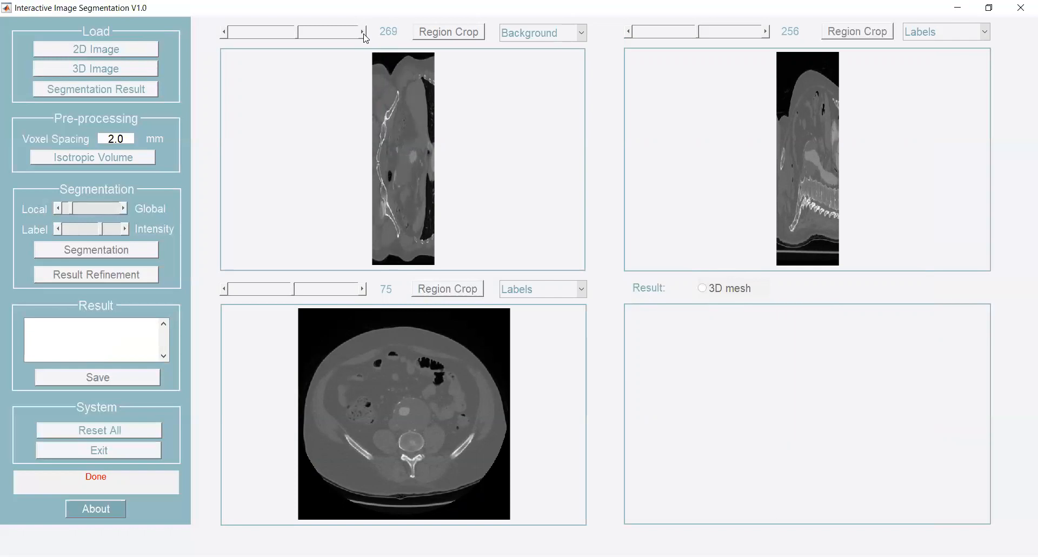
click(364, 33)
click(339, 33)
click(341, 33)
click(342, 33)
click(342, 33)
click(342, 34)
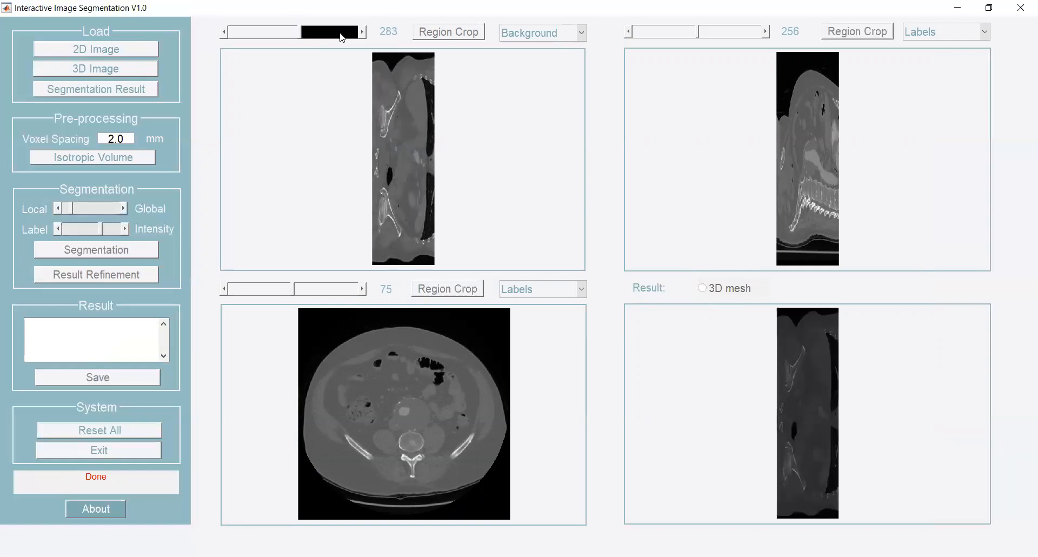
click(342, 33)
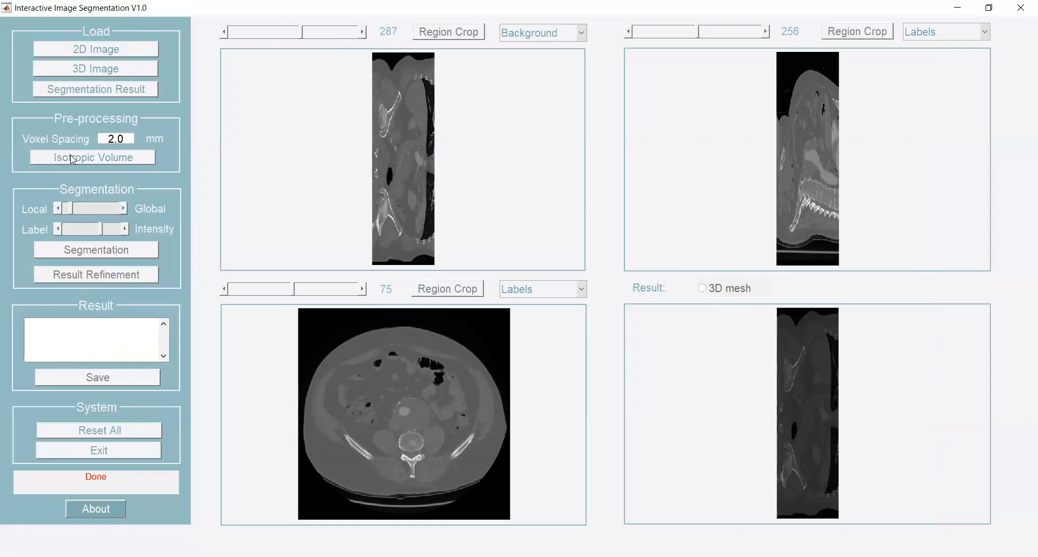
Resample the 3D CT volume to isotropic voxels with 2.0 mm spacing.
click(103, 162)
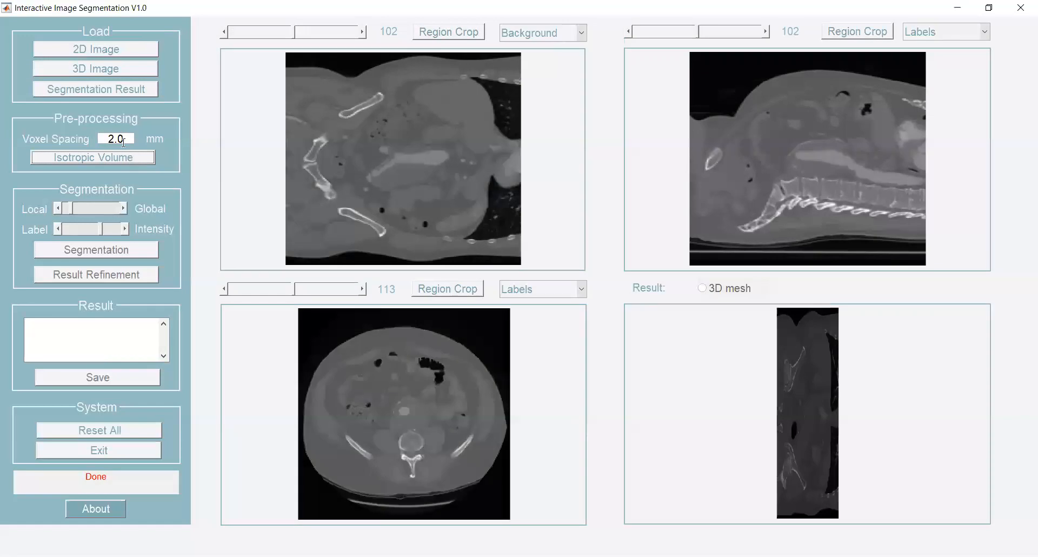
Try resampling the 3D CT volume to 1 mm isotropic voxels and return it to 2 mm spacing.
drag(121, 136, 101, 138)
text(1)
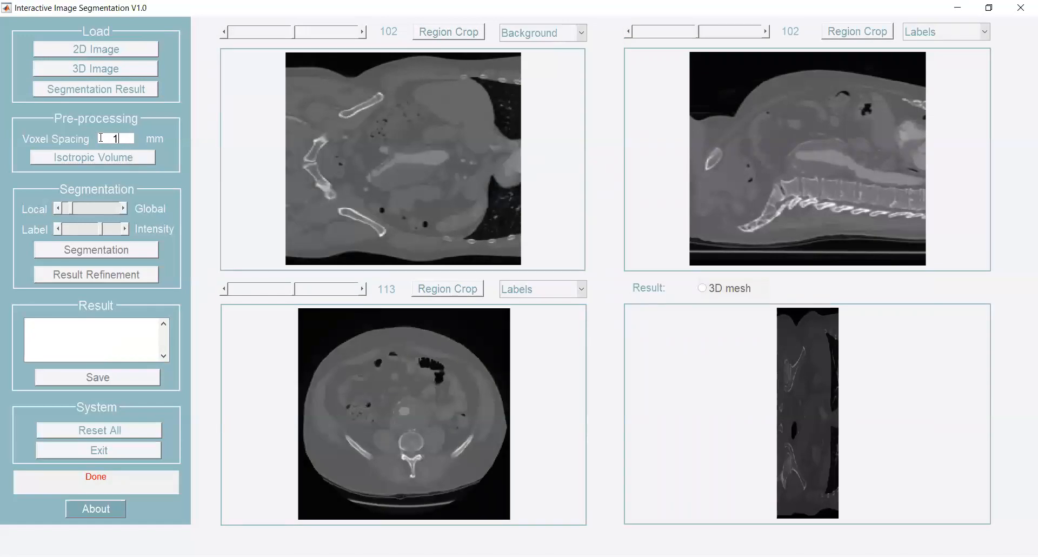
click(107, 157)
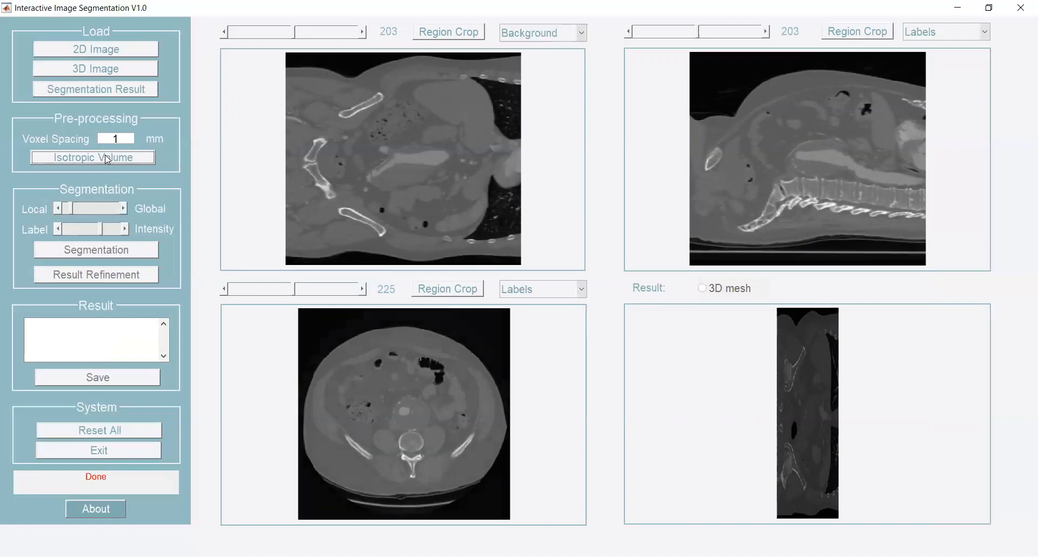
double_click(123, 137)
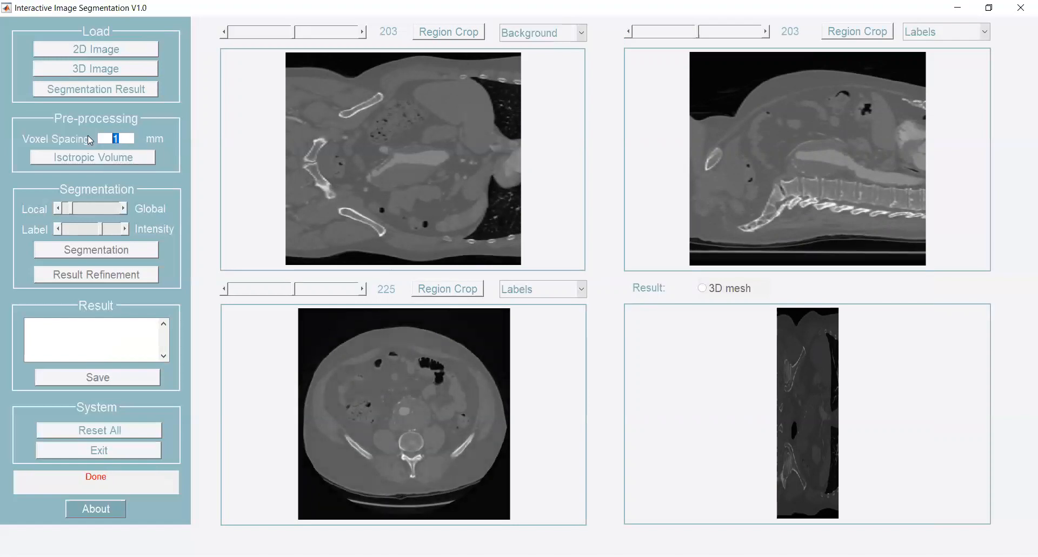
text(2)
click(140, 159)
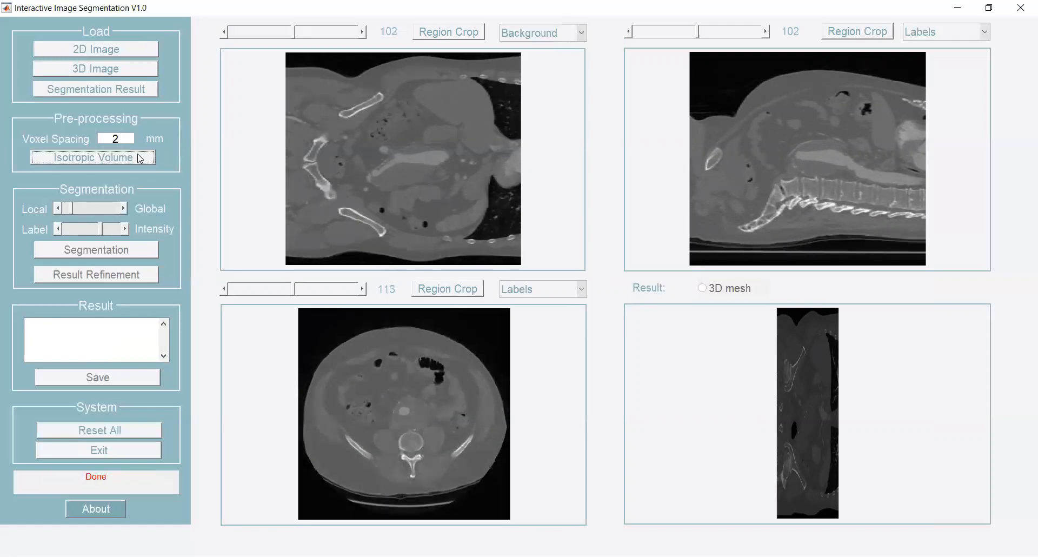
Browse the coronal and axial slices for the bright abdominal vessel, ending at coronal slice 101 and axial slice 131.
click(362, 34)
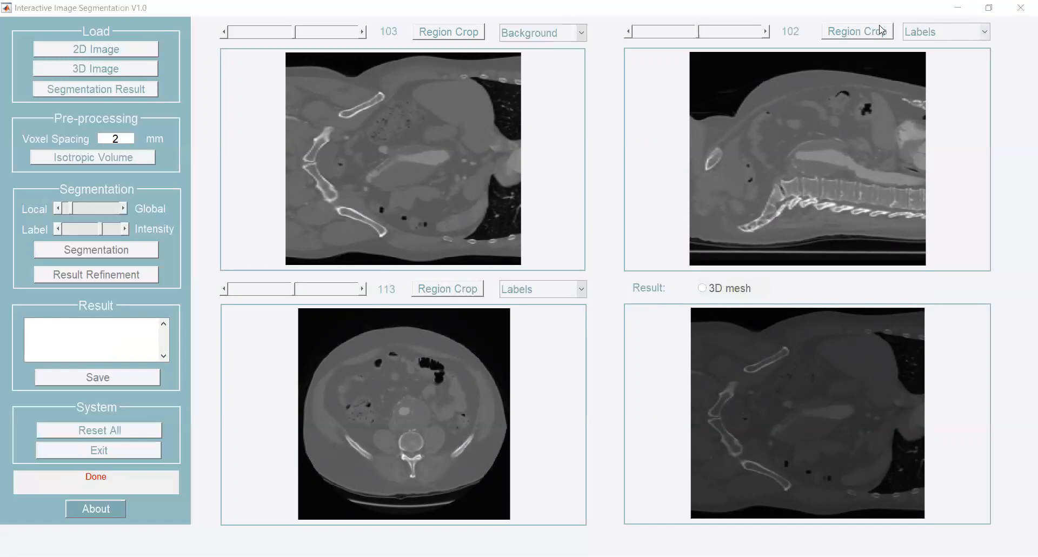
click(362, 289)
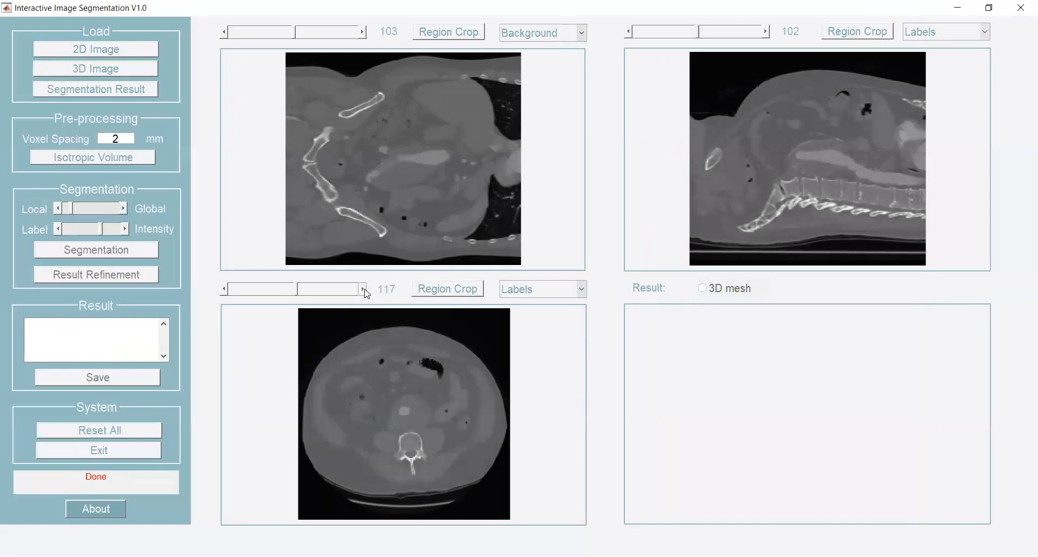
click(346, 294)
click(347, 294)
click(347, 294)
click(352, 34)
click(260, 32)
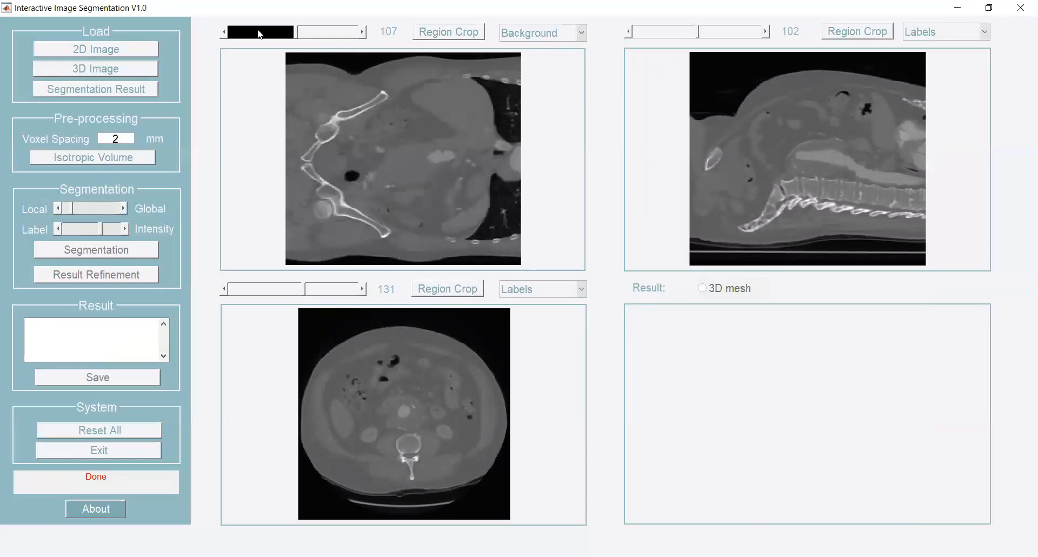
click(348, 35)
click(346, 35)
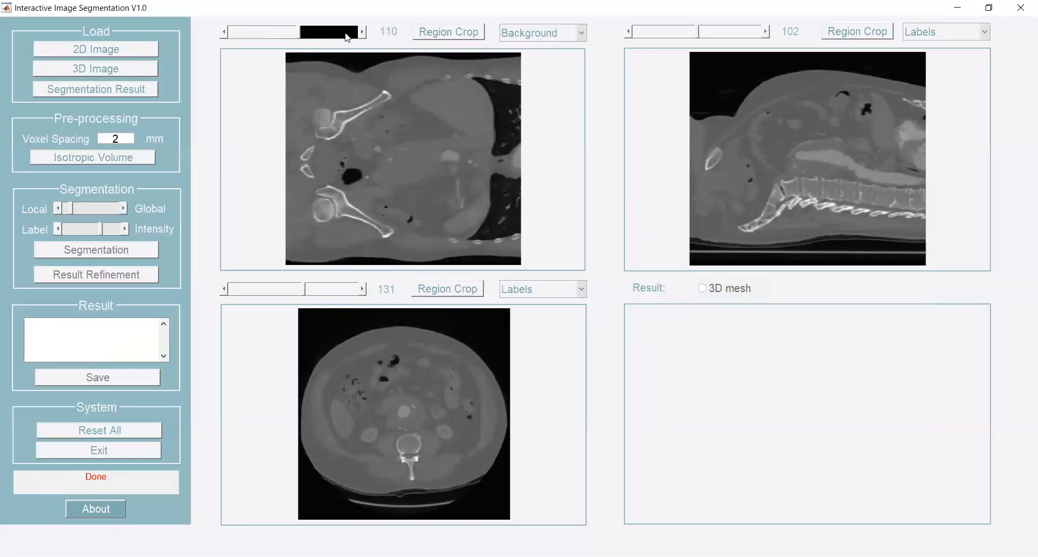
click(274, 35)
click(273, 34)
click(273, 34)
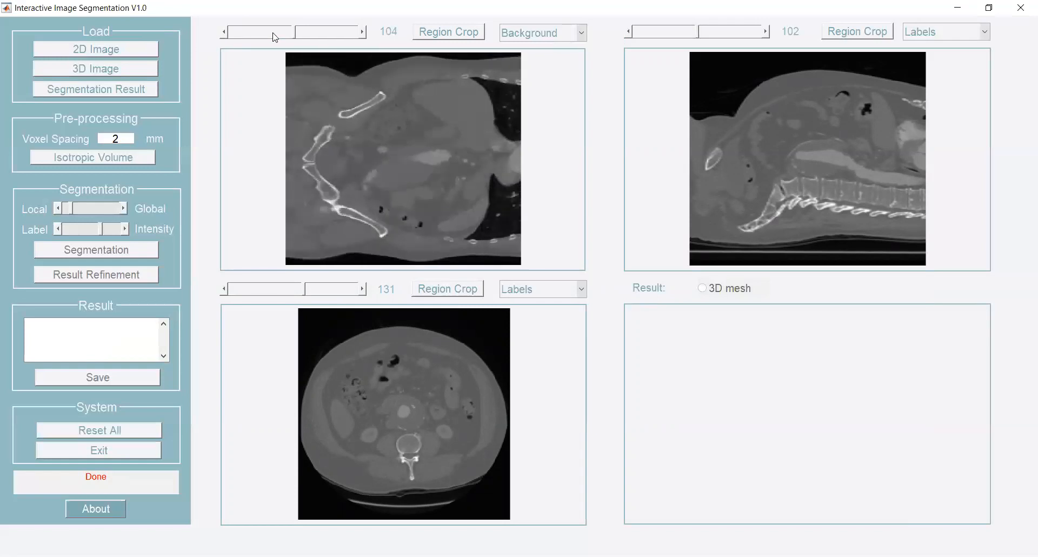
click(273, 34)
Crop the volume tightly around the bright vessel and its surrounding sac in the coronal, sagittal and axial views.
click(448, 32)
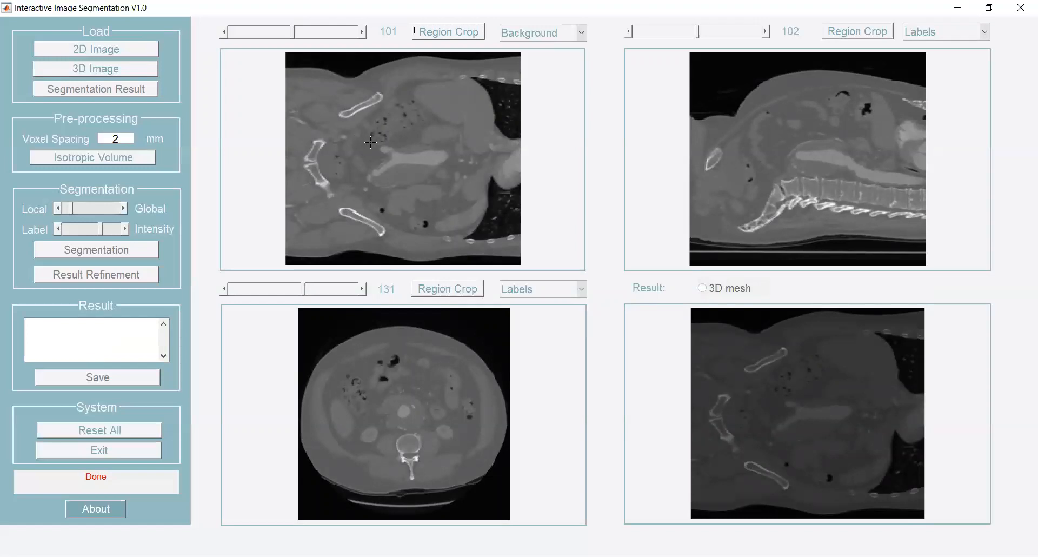
drag(358, 137, 457, 194)
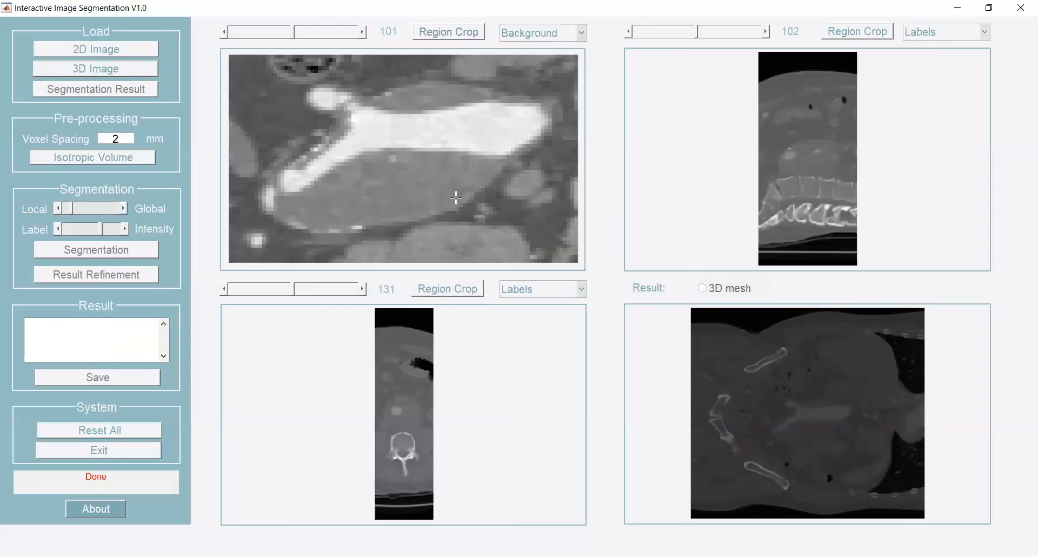
click(857, 31)
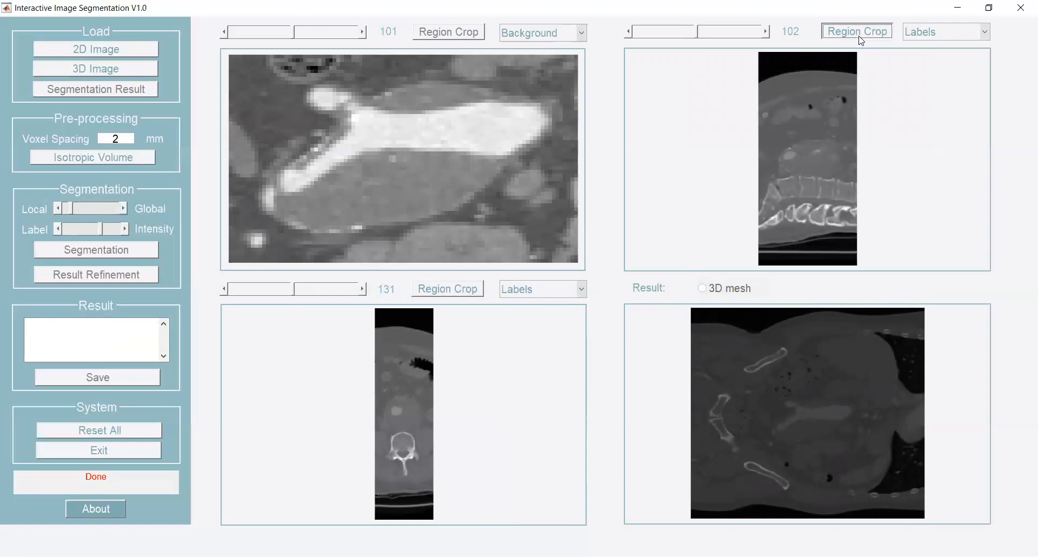
drag(769, 134, 852, 177)
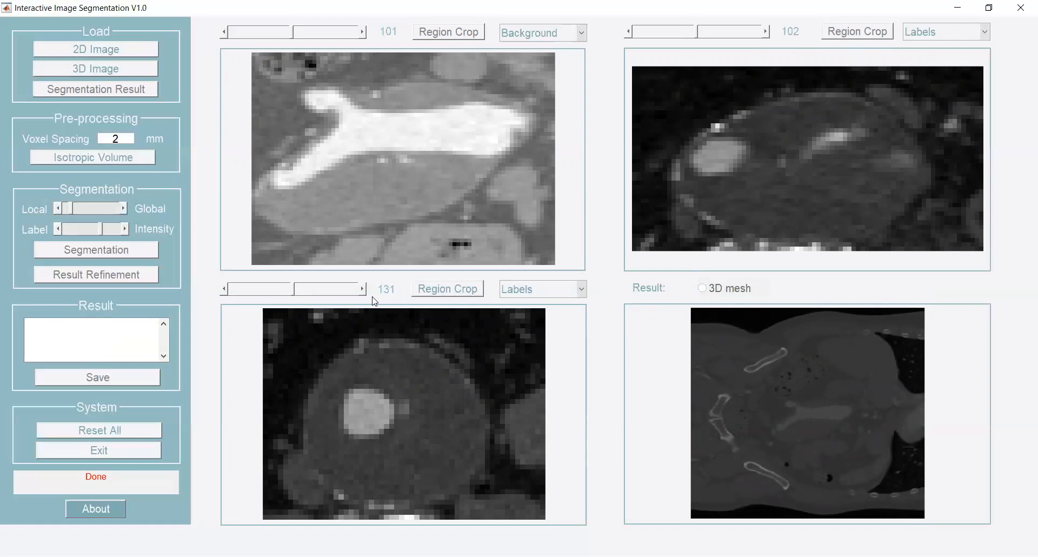
click(460, 292)
drag(281, 323, 529, 507)
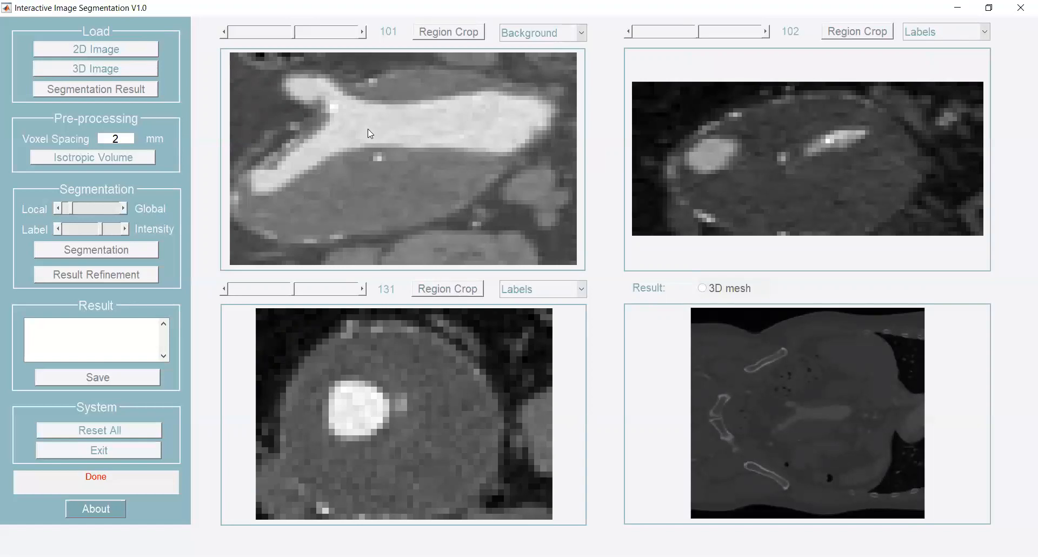
Try 1 mm isotropic voxel spacing on the cropped volume and resample it back to 2 mm.
double_click(120, 140)
text(1)
click(124, 161)
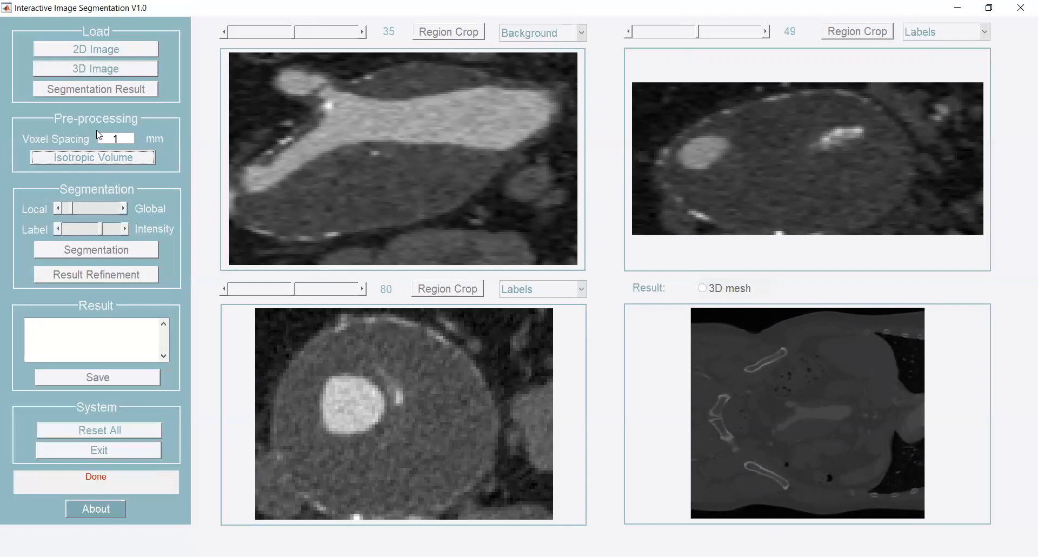
double_click(108, 139)
text(2)
click(116, 162)
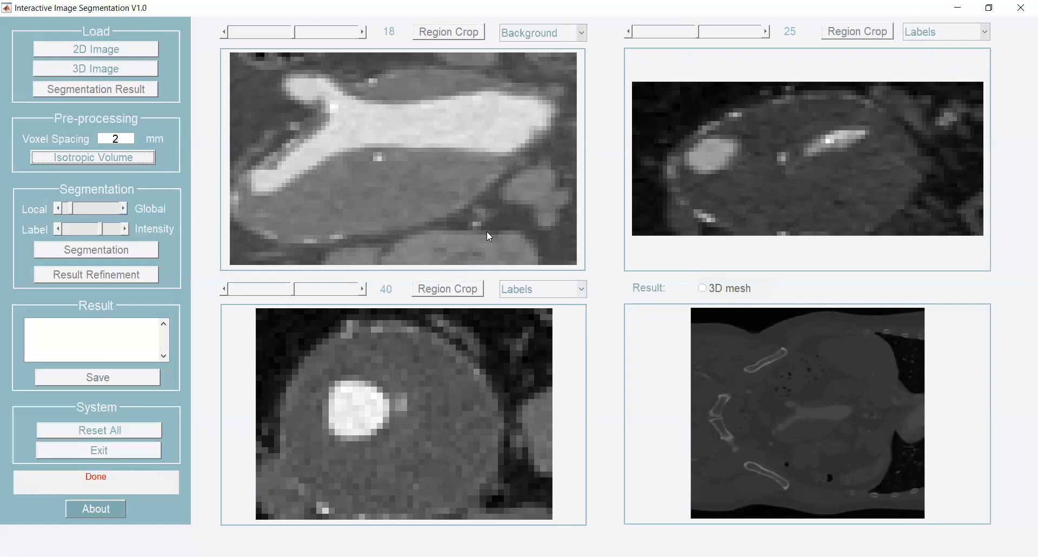
Mark the tissue surrounding the sac on coronal slice 18 with Background label strokes.
click(581, 33)
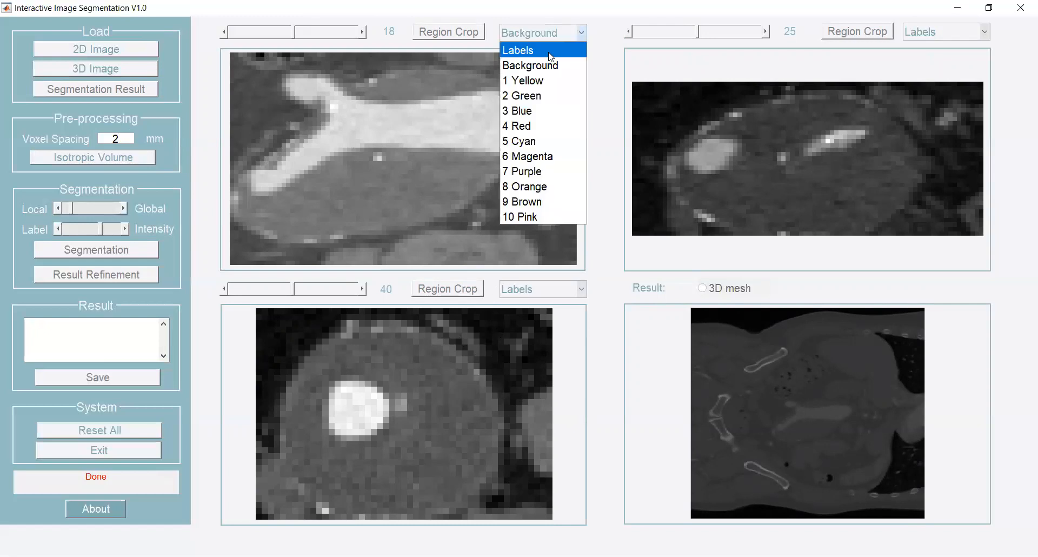
click(544, 66)
mouse_move(249, 64)
mouse_down()
mouse_move(387, 53)
mouse_move(546, 65)
mouse_move(566, 115)
mouse_move(522, 188)
mouse_move(447, 232)
mouse_move(340, 250)
mouse_move(245, 243)
mouse_move(520, 244)
mouse_move(544, 212)
mouse_move(555, 168)
mouse_move(547, 247)
mouse_up()
Mark the grey sac regions above and below the bright vessel on coronal slice 18 with the 1 Yellow label.
click(582, 33)
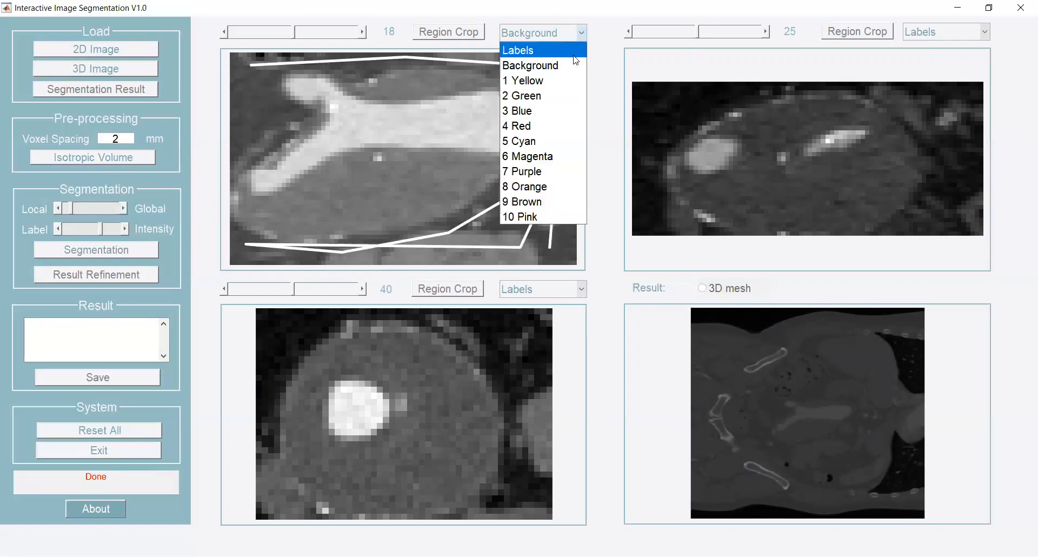
click(533, 81)
drag(369, 91, 504, 88)
click(581, 33)
click(538, 79)
mouse_move(250, 202)
mouse_down()
mouse_move(352, 163)
mouse_move(484, 159)
mouse_move(440, 207)
mouse_move(336, 226)
mouse_move(261, 215)
mouse_move(421, 187)
mouse_move(351, 182)
mouse_move(313, 218)
mouse_up()
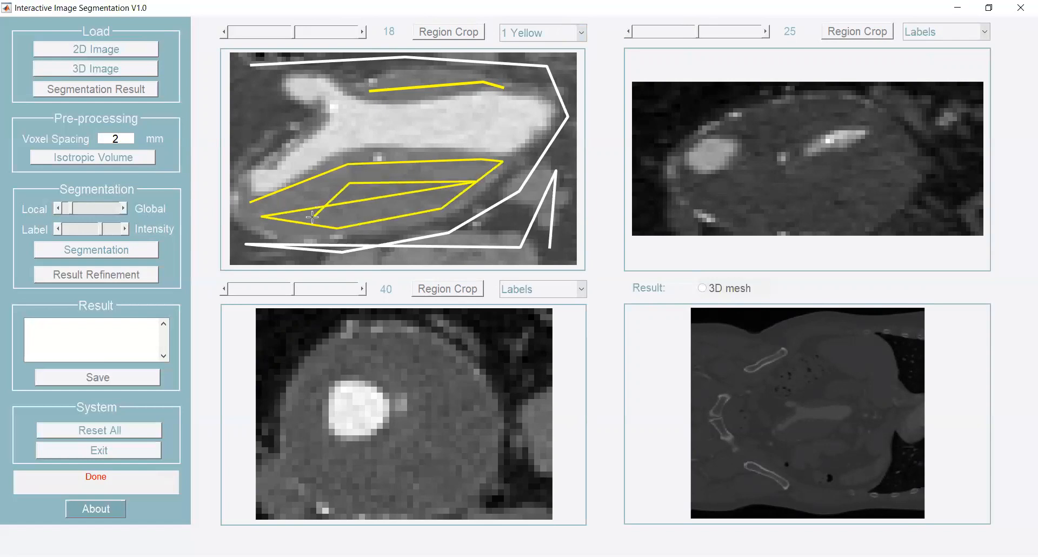
Mark the bright vessel and both its branches with the 2 Green label and run the segmentation.
click(581, 32)
click(557, 95)
mouse_move(292, 81)
mouse_down()
mouse_move(374, 115)
mouse_move(531, 106)
mouse_move(528, 127)
mouse_move(378, 130)
mouse_move(263, 180)
mouse_up()
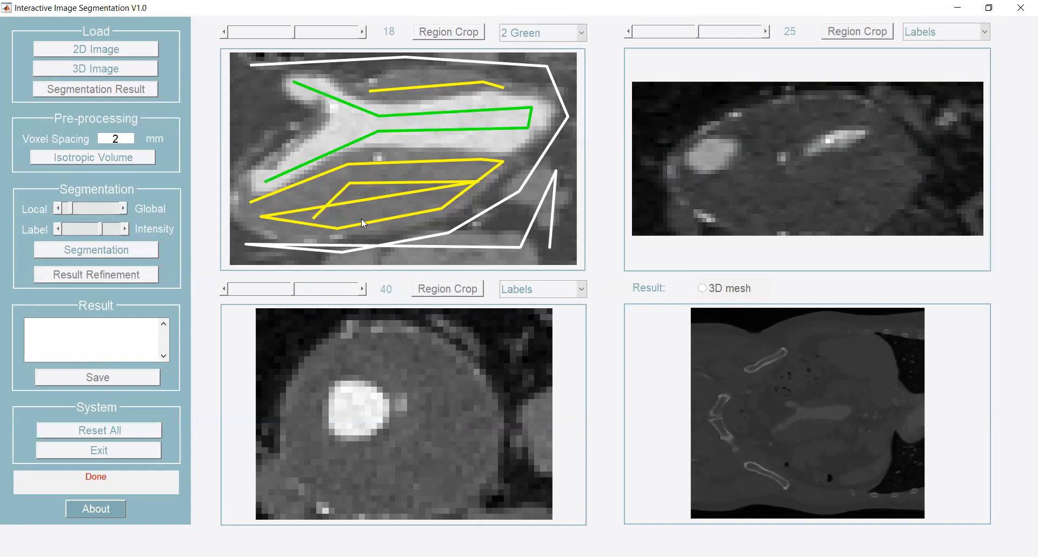
click(103, 256)
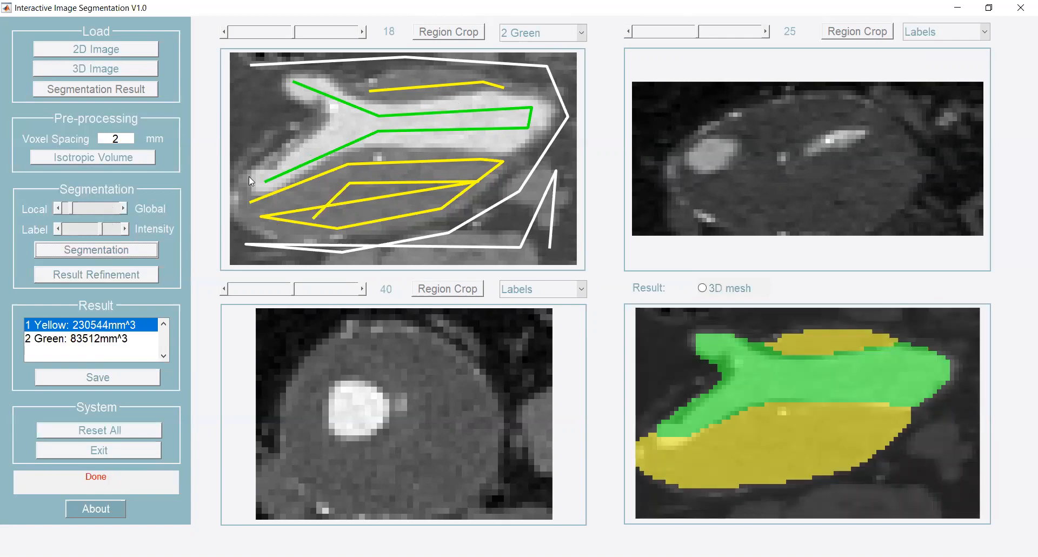
Examine the yellow and green segmentation overlay back and forth through the coronal slices, ending at slice 26.
click(363, 34)
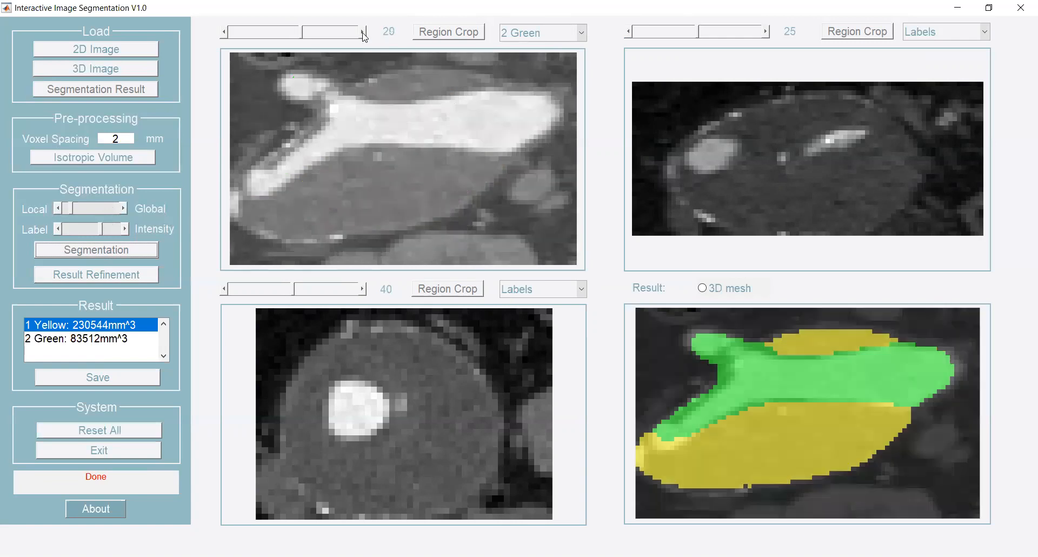
click(362, 34)
click(363, 34)
click(362, 33)
click(363, 33)
click(274, 34)
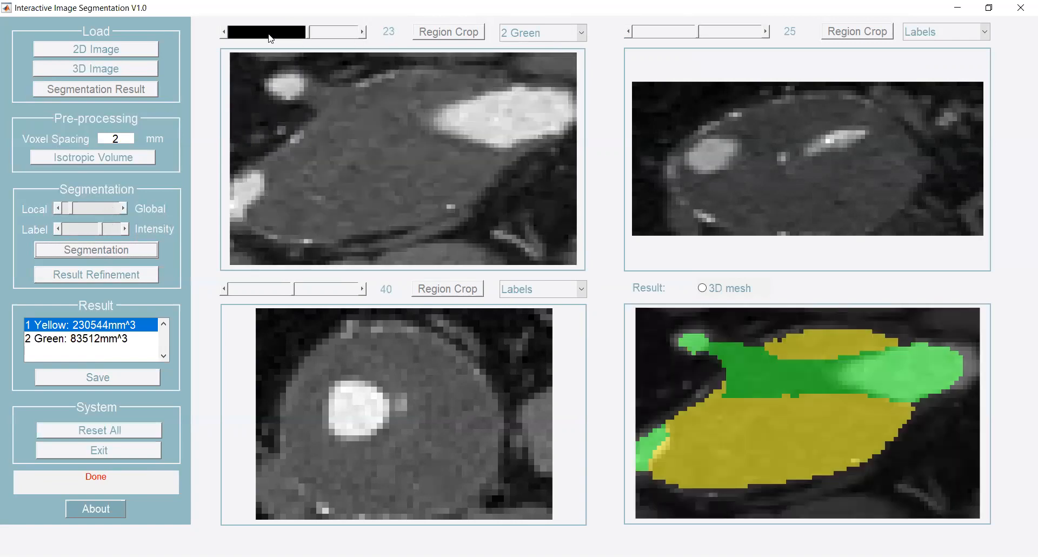
click(272, 34)
click(270, 33)
click(269, 34)
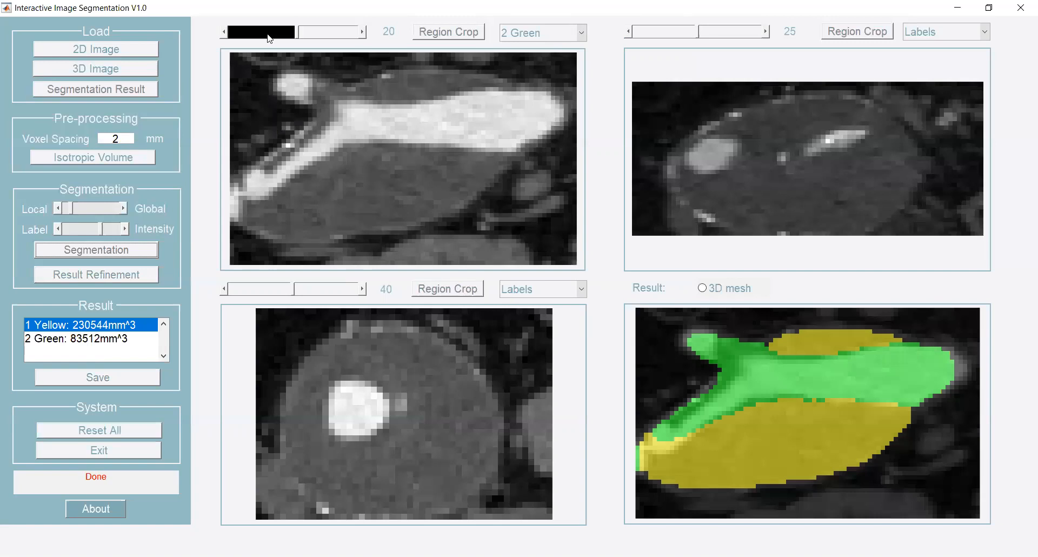
click(267, 34)
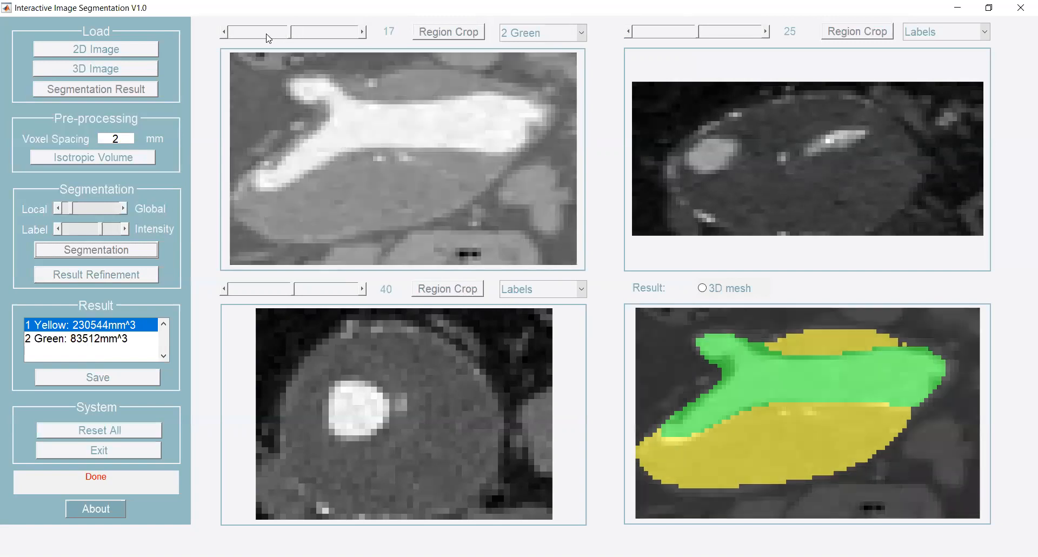
click(257, 33)
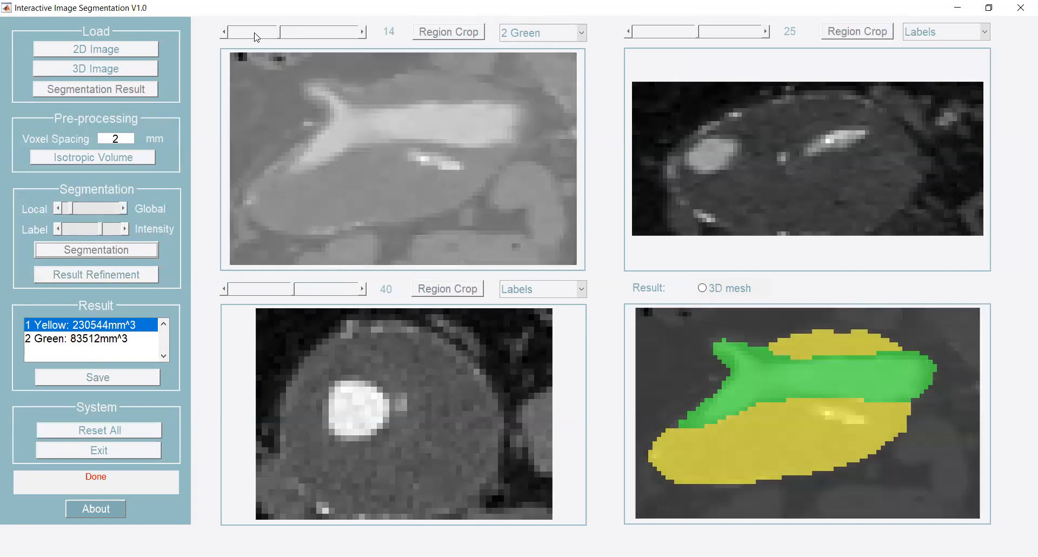
click(257, 34)
click(241, 36)
click(335, 34)
click(336, 35)
click(337, 36)
click(363, 32)
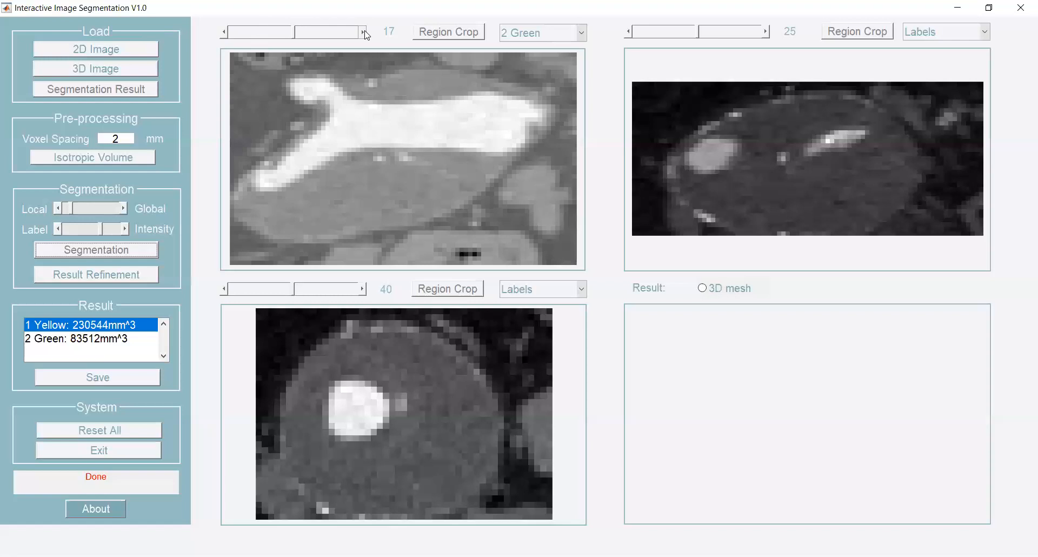
click(363, 32)
click(364, 33)
click(363, 33)
click(364, 32)
click(363, 33)
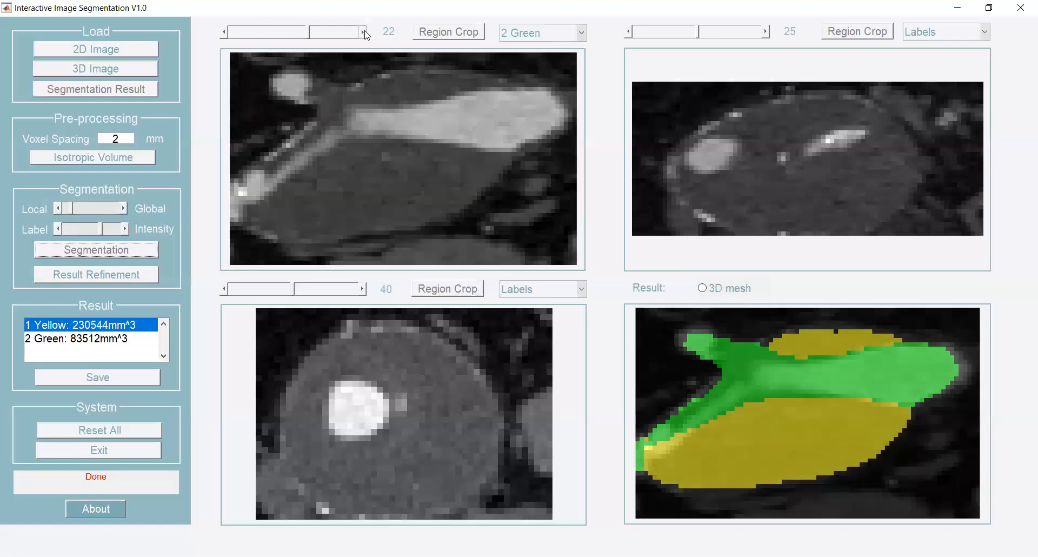
click(364, 33)
click(364, 33)
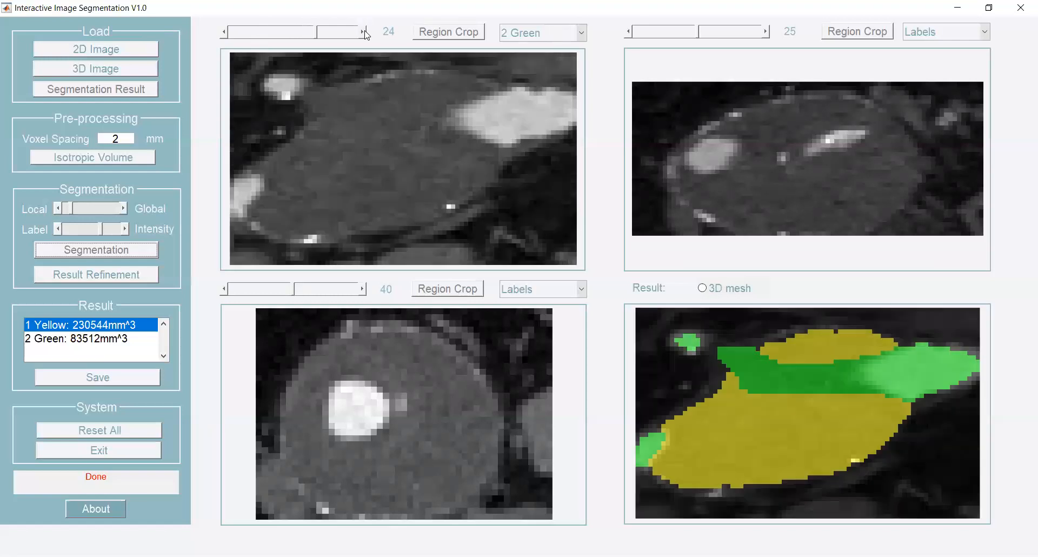
click(364, 32)
click(364, 32)
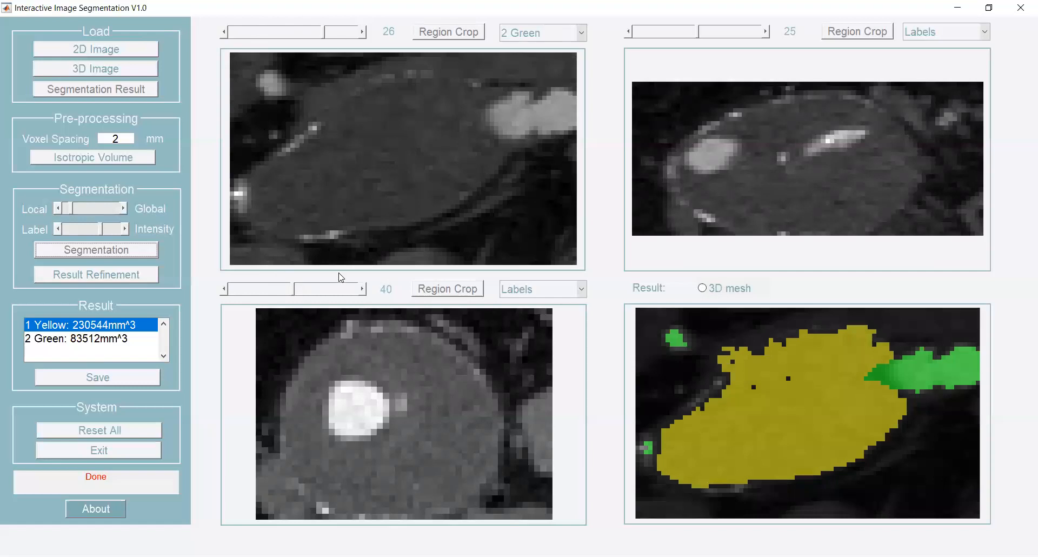
Examine the segmentation overlay through the axial slices up to 46 and the sagittal slices up to 31.
click(341, 293)
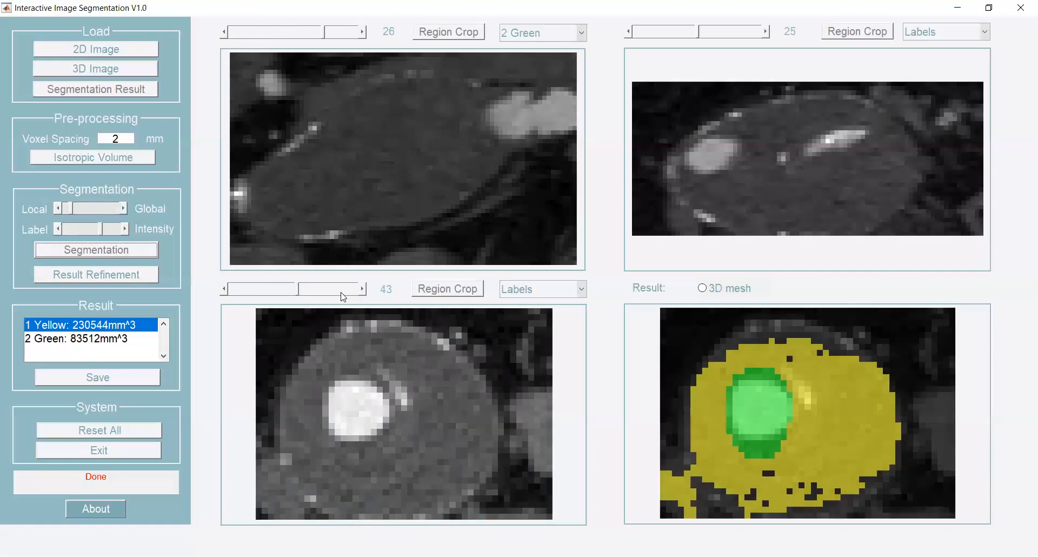
click(341, 293)
click(342, 292)
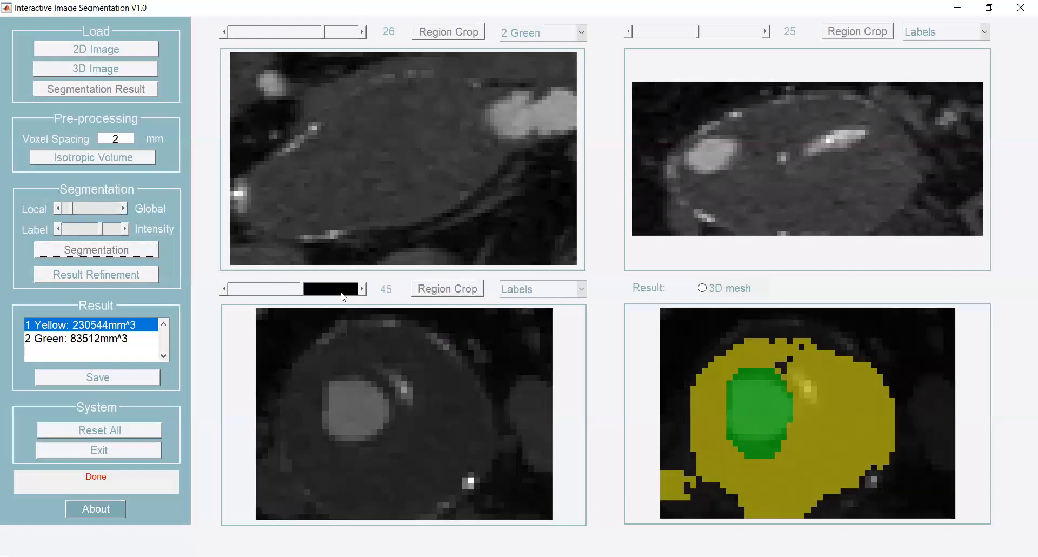
click(732, 32)
click(736, 32)
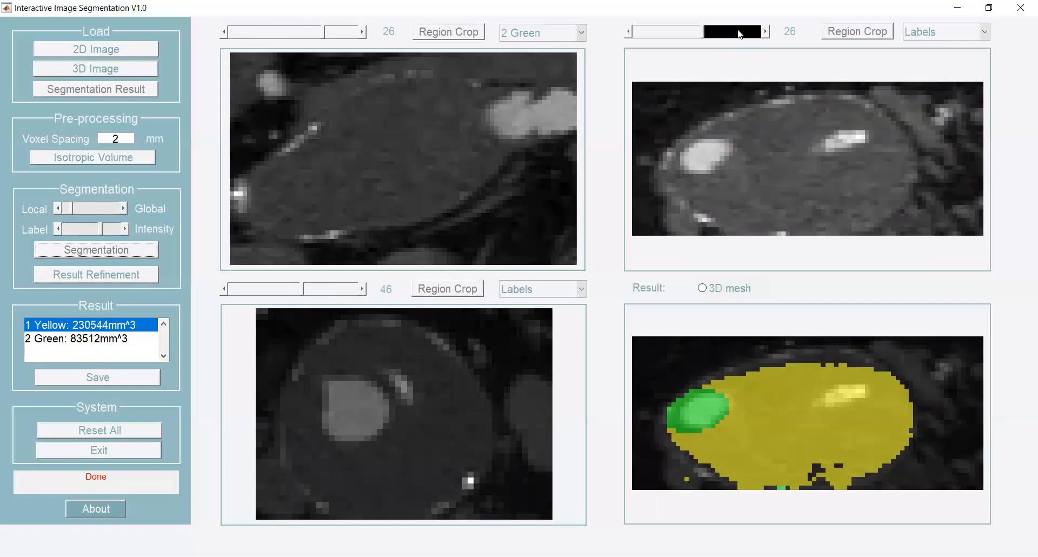
click(740, 32)
click(740, 32)
click(739, 32)
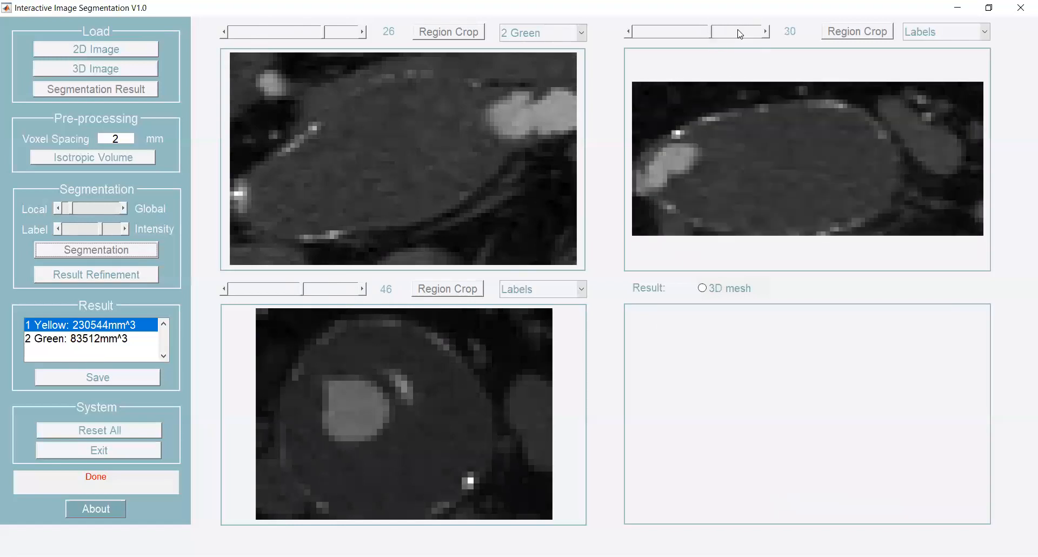
click(739, 32)
Generate the 3D mesh of the segmentation, rotate it to inspect the vessel and sac, and return to the slice overlay.
click(725, 288)
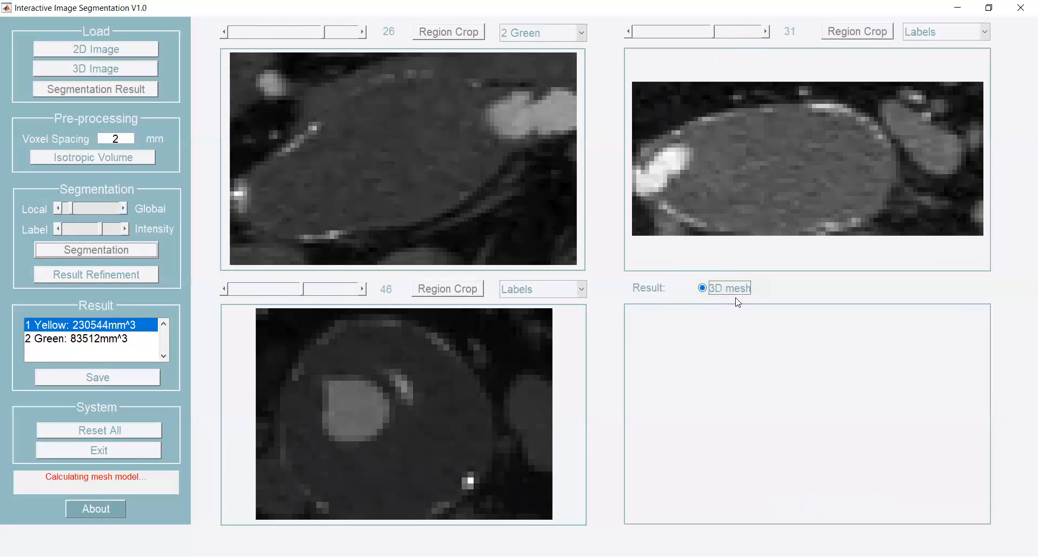
drag(831, 413, 745, 415)
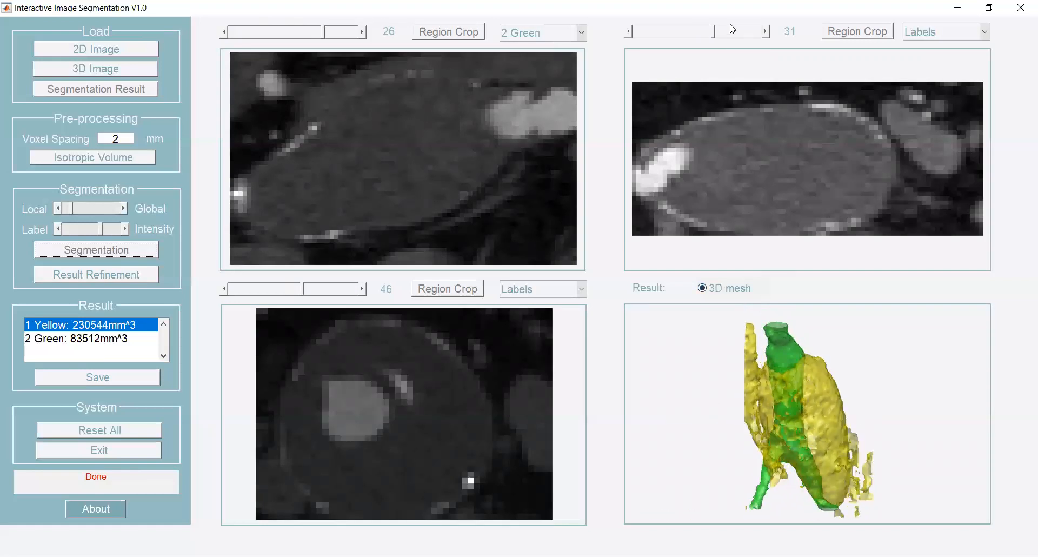
click(741, 289)
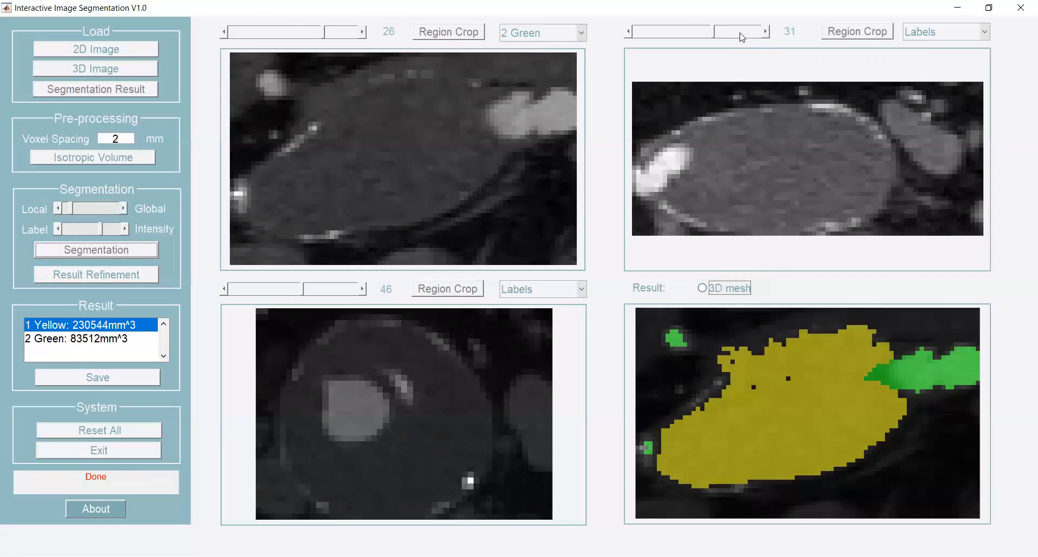
Examine the segmentation overlay back through the sagittal slices, ending at slice 20.
click(740, 33)
click(684, 29)
click(683, 29)
click(683, 29)
click(683, 30)
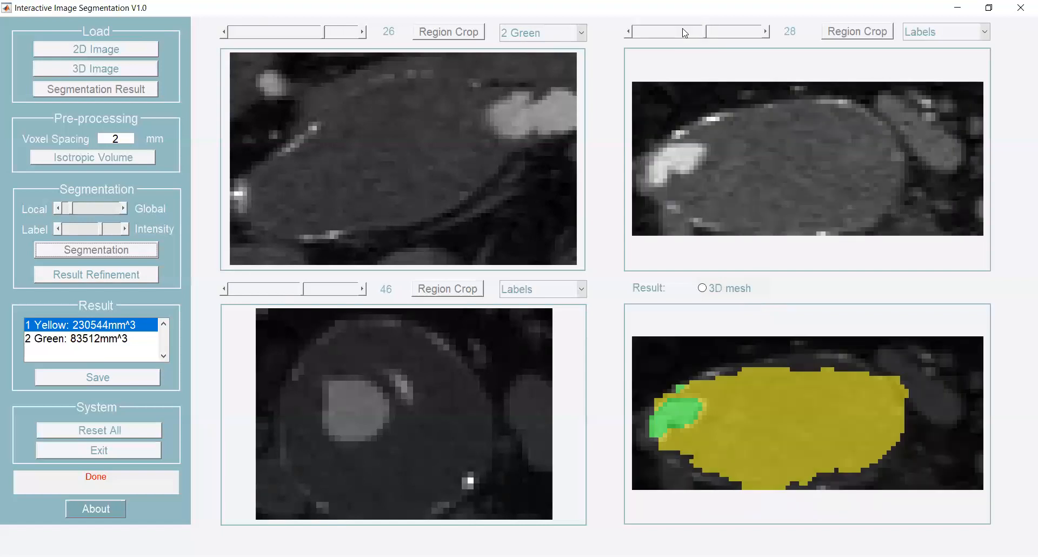
click(684, 32)
click(684, 33)
click(684, 32)
click(684, 33)
click(684, 32)
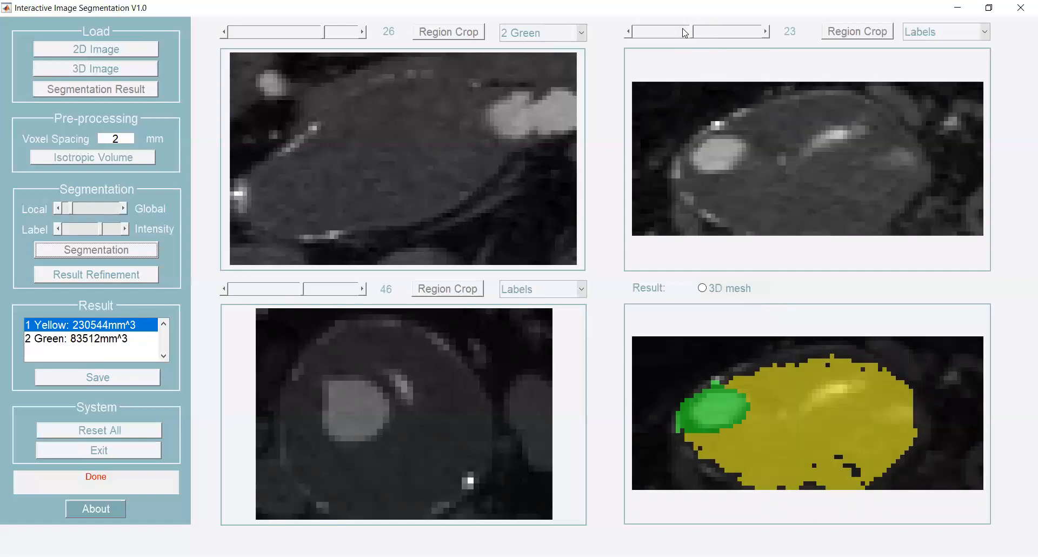
click(683, 32)
click(684, 32)
click(684, 33)
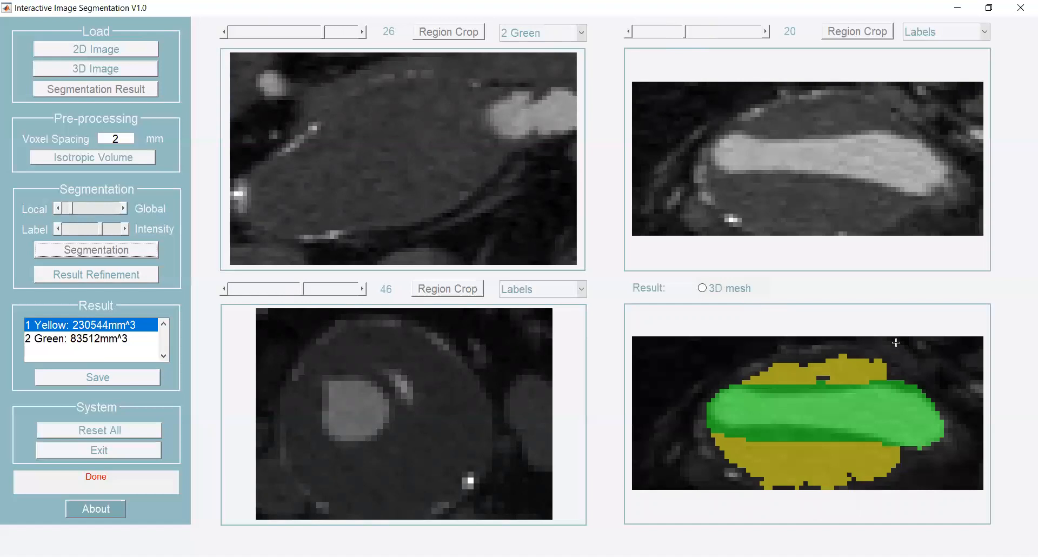
Mark the dark tissue outside the sac on sagittal slice 20 with the Background label at both sides and the lower right corner.
click(989, 39)
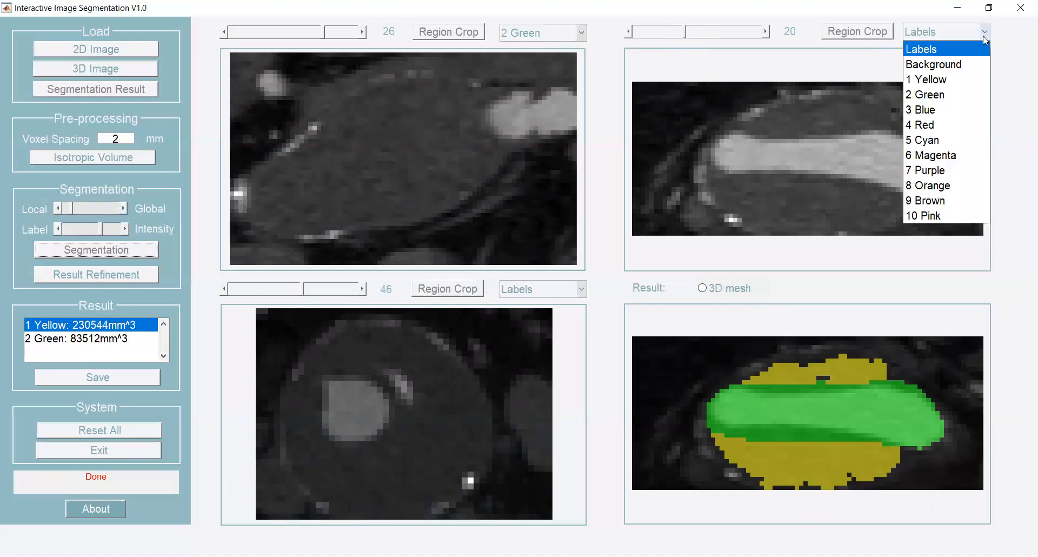
click(947, 64)
drag(769, 91, 745, 93)
mouse_move(687, 106)
mouse_down()
mouse_move(674, 142)
mouse_move(677, 204)
mouse_move(708, 221)
mouse_move(664, 219)
mouse_move(643, 102)
mouse_move(742, 93)
mouse_up()
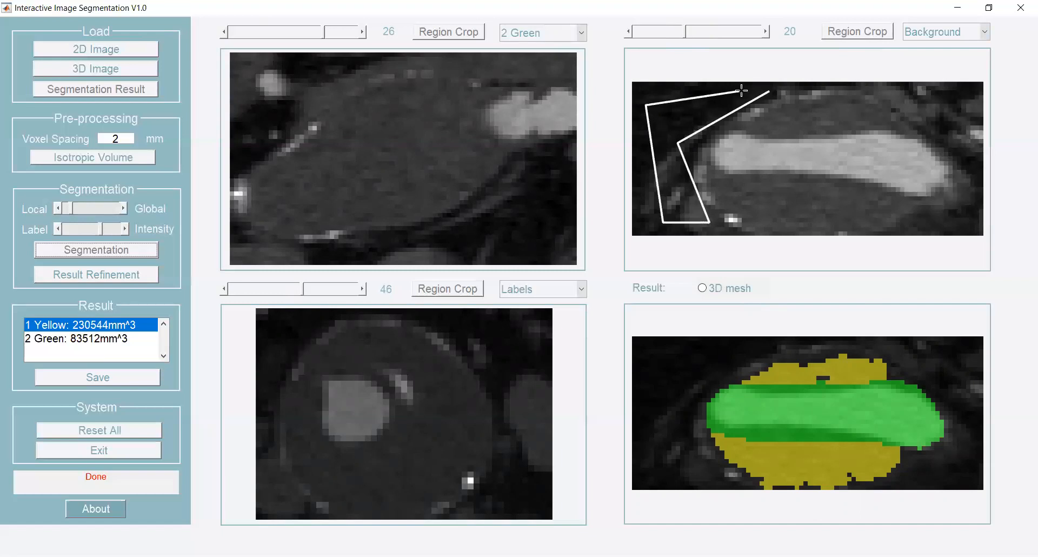
click(990, 32)
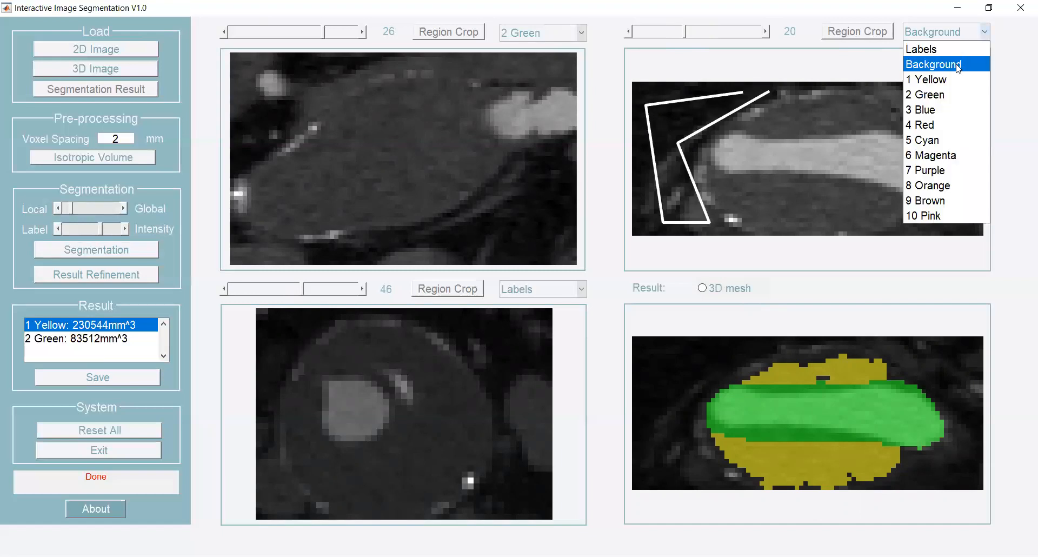
click(941, 65)
mouse_move(881, 89)
mouse_down()
mouse_move(974, 162)
mouse_move(979, 87)
mouse_move(915, 94)
mouse_move(961, 125)
mouse_move(968, 100)
mouse_up()
click(986, 34)
click(920, 67)
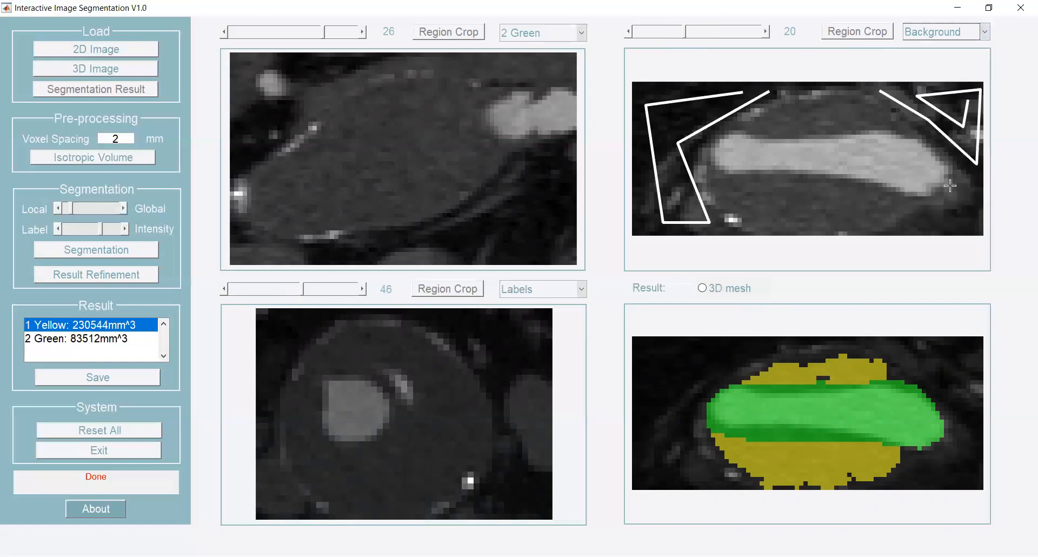
drag(969, 218, 914, 227)
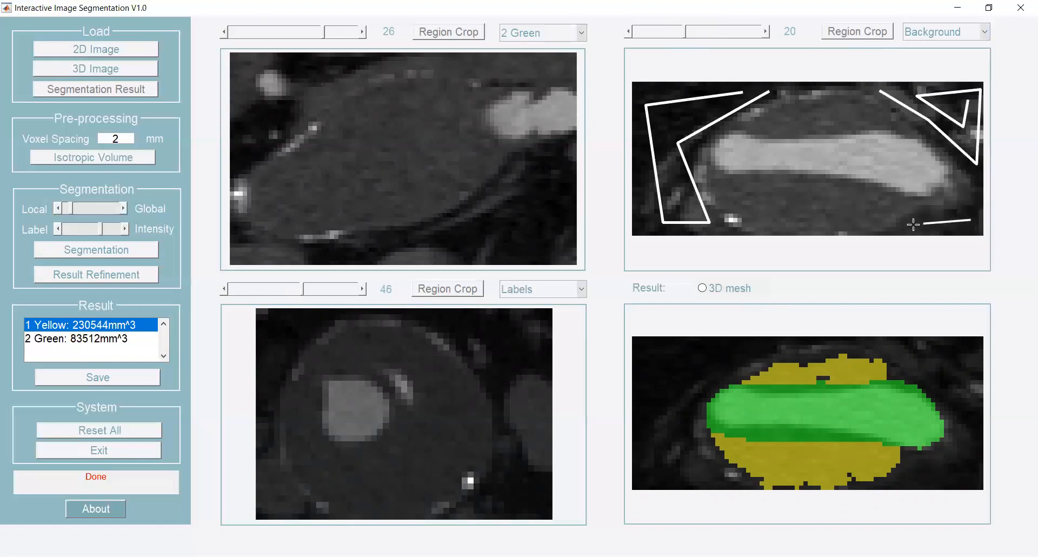
Mark the grey sac regions above and below the bright vessel on sagittal slice 20 with the 1 Yellow label.
click(984, 31)
click(937, 80)
mouse_move(748, 124)
mouse_down()
mouse_move(866, 112)
mouse_move(895, 125)
mouse_up()
click(986, 32)
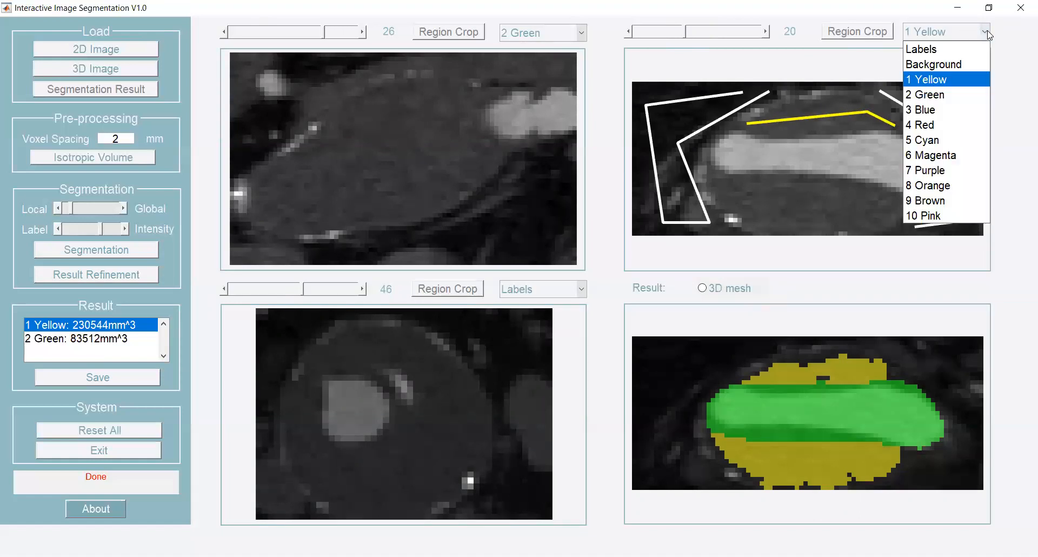
click(929, 80)
mouse_move(713, 176)
mouse_down()
mouse_move(904, 200)
mouse_move(876, 220)
mouse_move(838, 221)
mouse_move(759, 218)
mouse_move(723, 195)
mouse_move(852, 211)
mouse_up()
Mark the bright vessel along its length on sagittal slice 20 with the 2 Green label and run the segmentation.
click(984, 32)
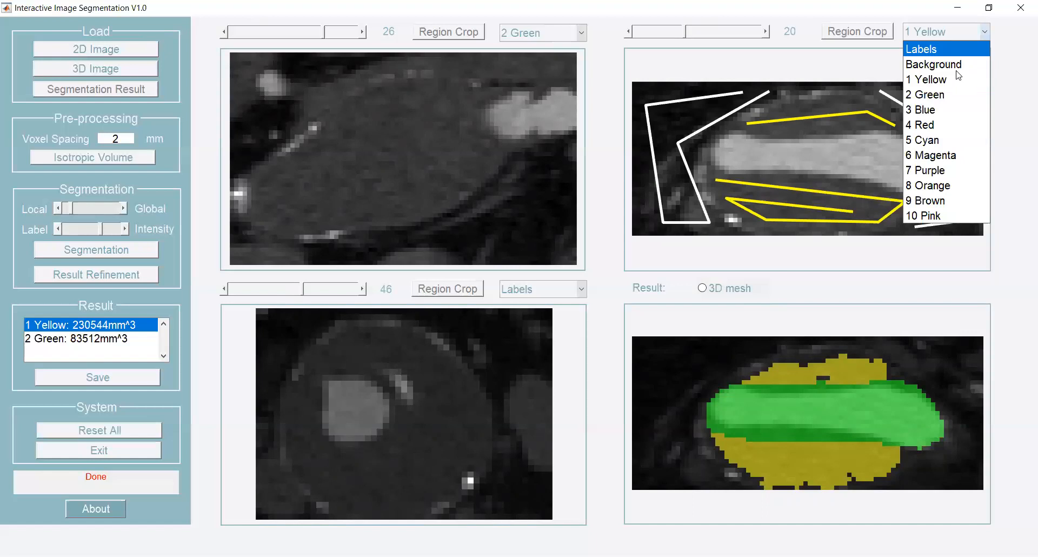
click(941, 97)
drag(723, 146, 936, 170)
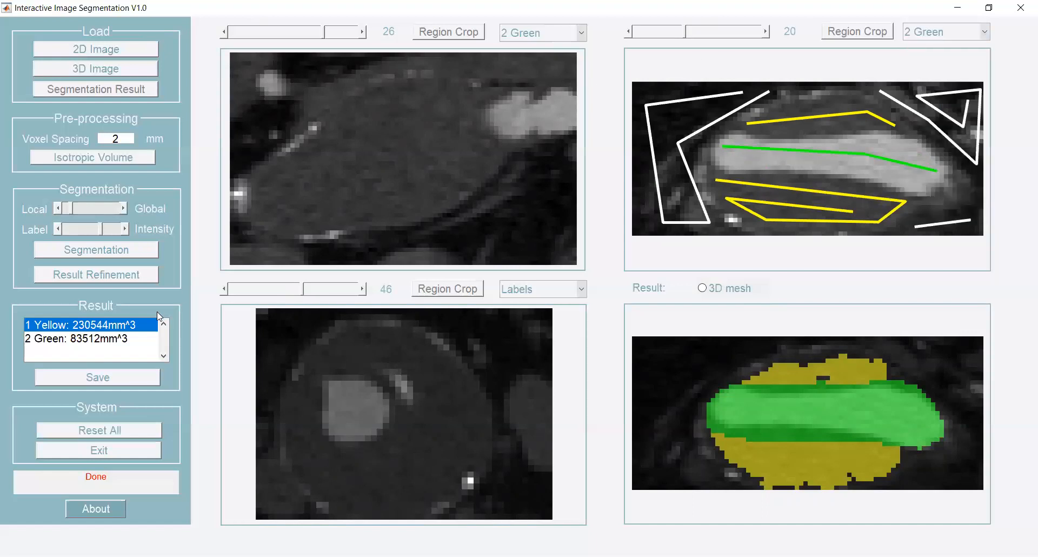
click(91, 251)
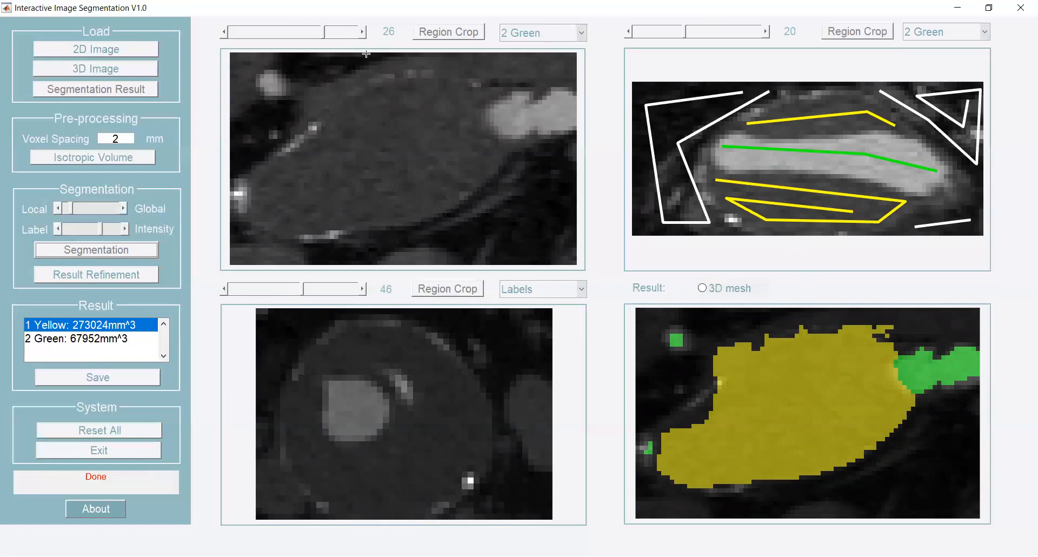
Examine the updated overlay back and forth through sagittal slices 18 to 32, ending at slice 31.
click(766, 32)
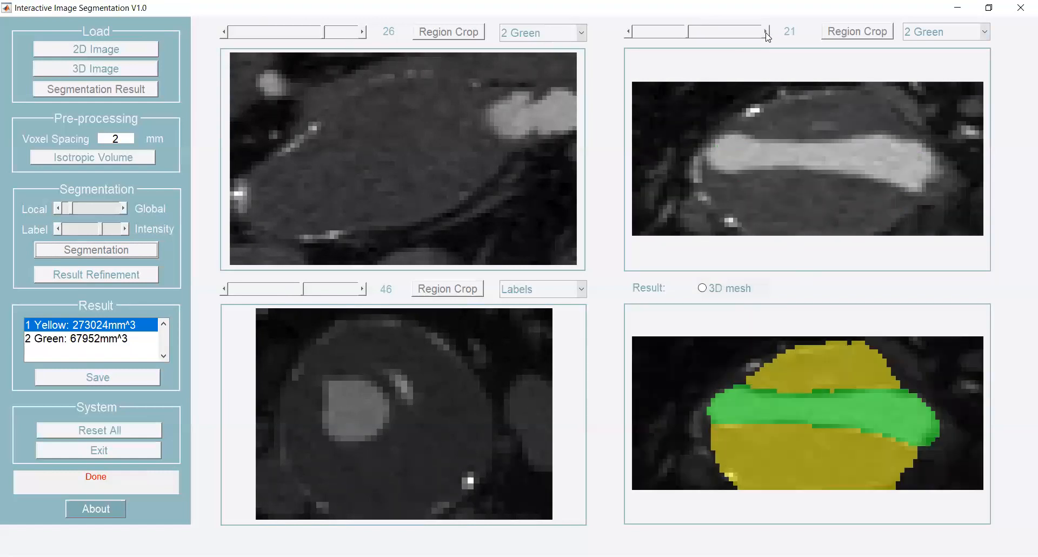
click(765, 32)
click(766, 31)
click(629, 32)
click(628, 32)
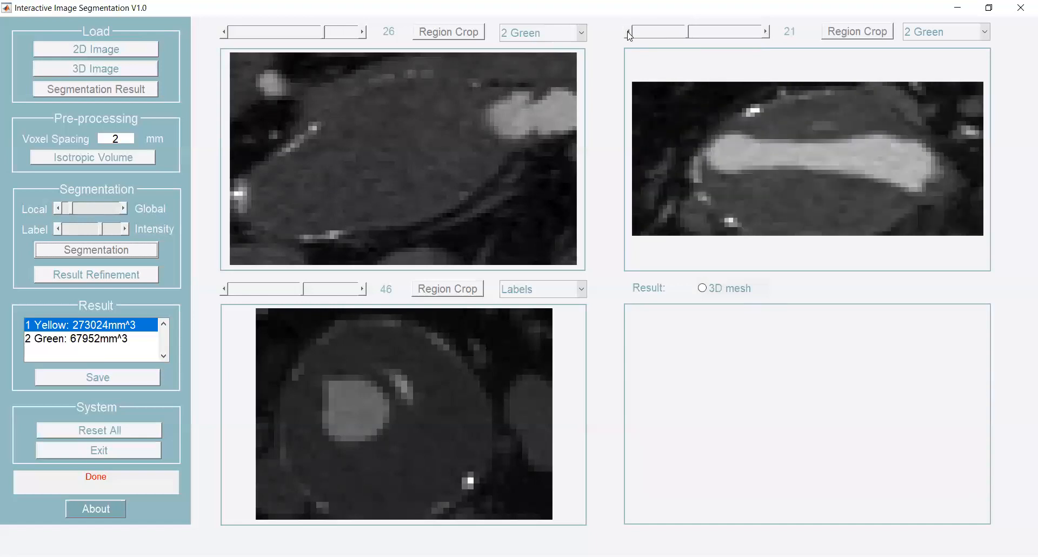
click(628, 32)
click(628, 32)
click(628, 32)
click(628, 32)
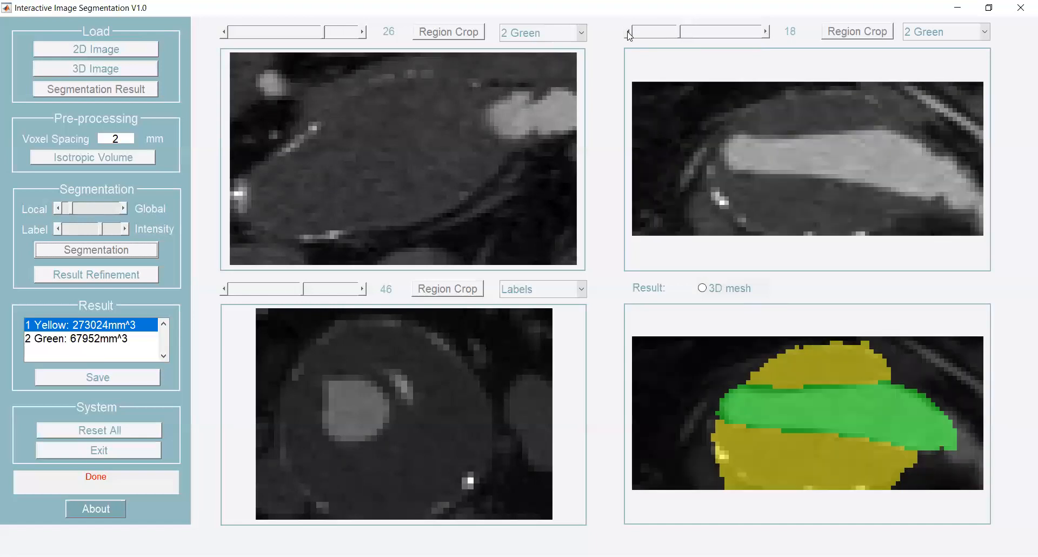
click(765, 31)
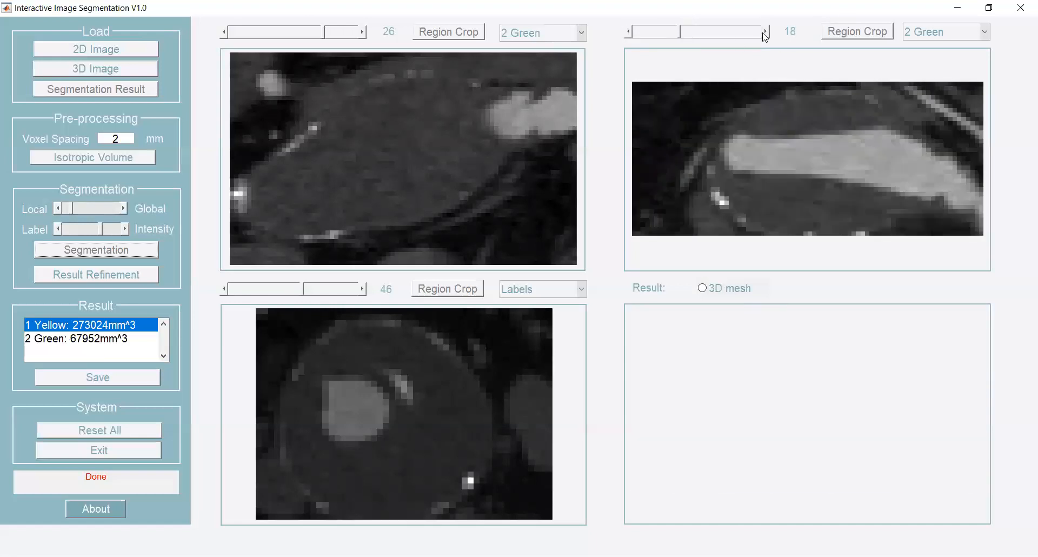
click(766, 31)
click(766, 32)
click(765, 31)
click(766, 31)
click(766, 31)
click(765, 32)
click(766, 31)
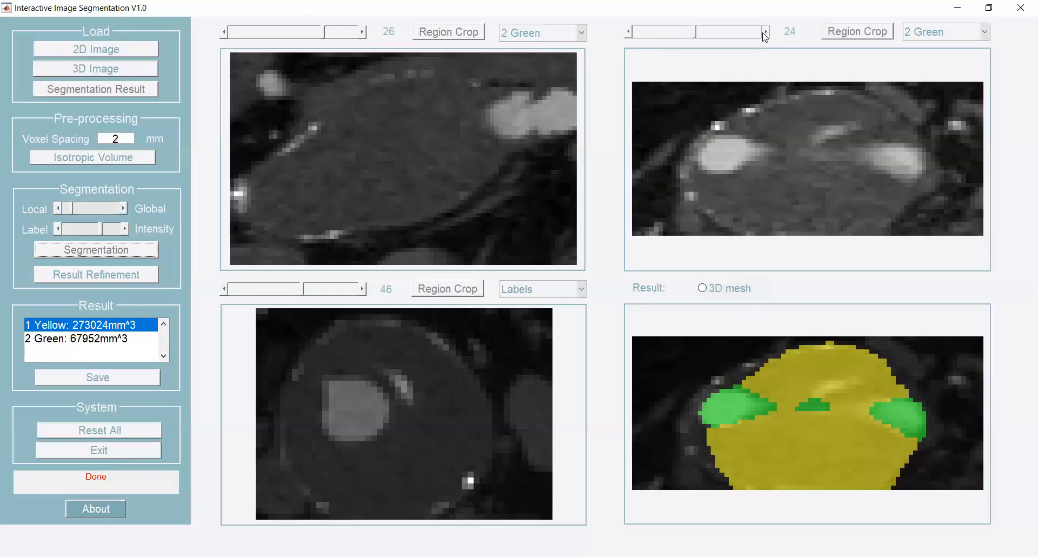
click(766, 31)
click(765, 31)
click(766, 31)
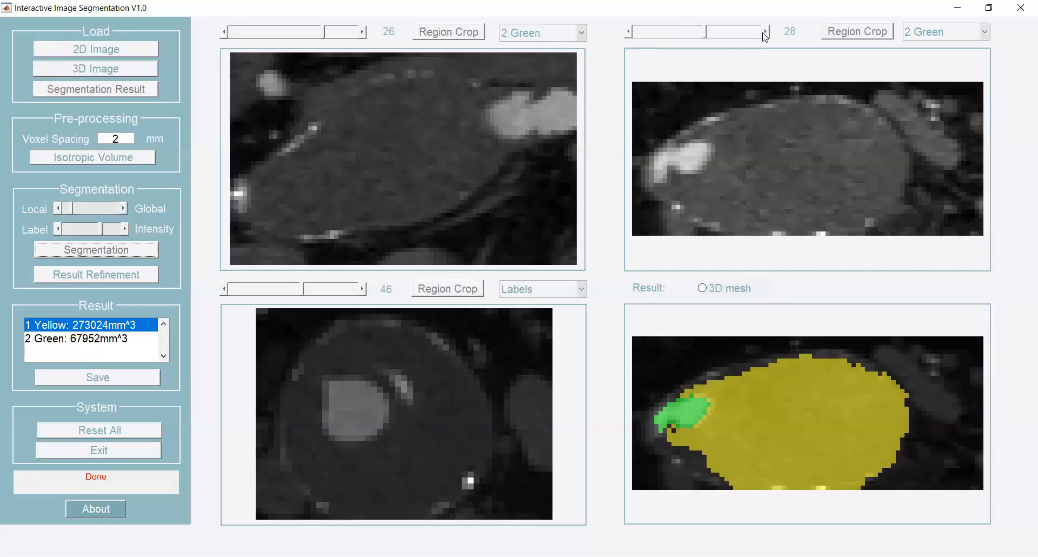
click(766, 31)
click(765, 31)
click(765, 31)
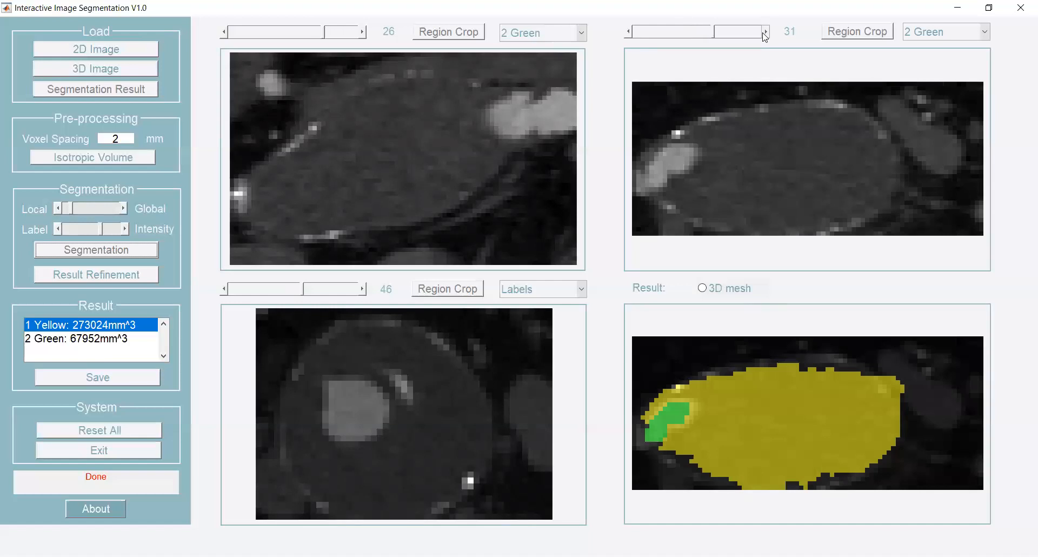
click(765, 31)
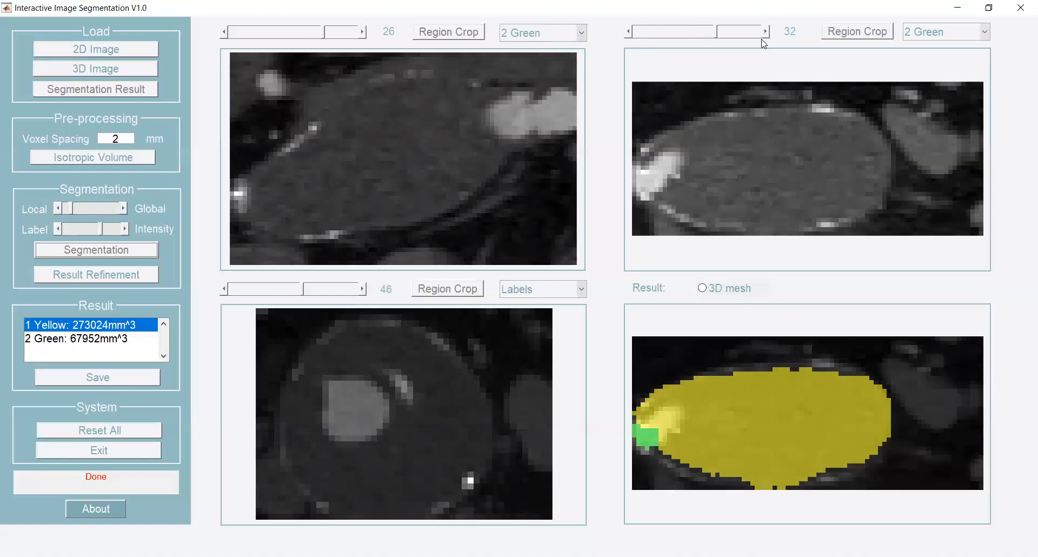
click(668, 33)
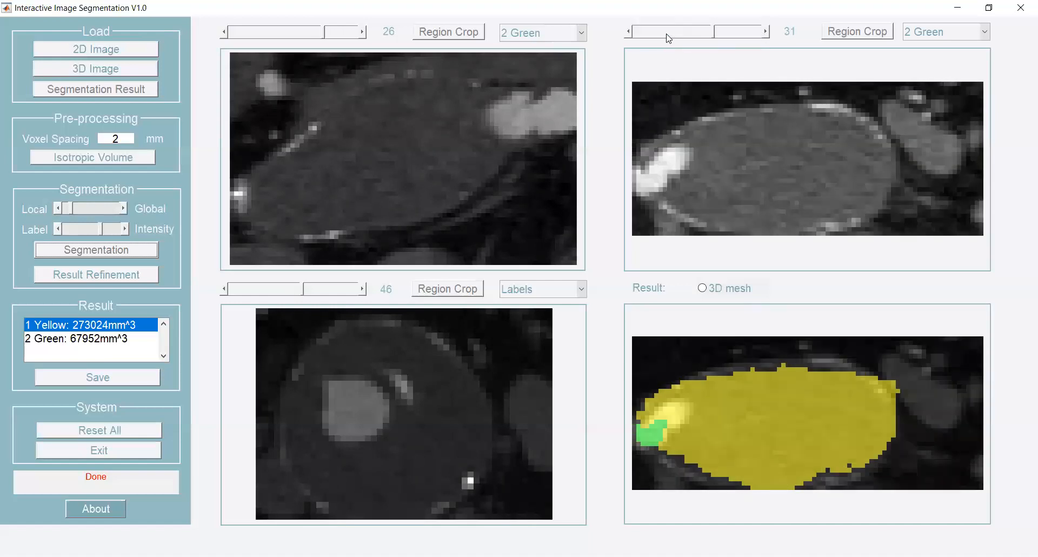
Mark the large grey sac with 1 Yellow and the bright vessel at its left end with 2 Green on sagittal slice 31.
click(981, 33)
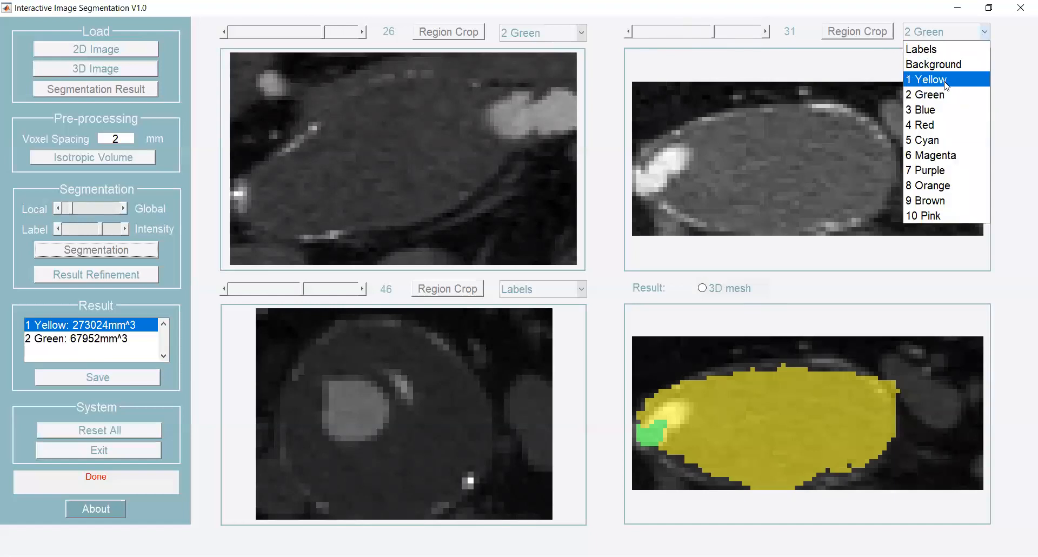
click(926, 76)
mouse_move(669, 140)
mouse_down()
mouse_move(776, 108)
mouse_move(880, 121)
mouse_move(882, 176)
mouse_move(836, 224)
mouse_move(705, 218)
mouse_move(677, 204)
mouse_move(694, 193)
mouse_move(677, 196)
mouse_move(871, 144)
mouse_up()
click(984, 31)
click(927, 90)
drag(679, 154, 641, 188)
Mark the tissue above and to the right of the sac on sagittal slice 31 as Background and run the segmentation.
click(984, 31)
click(925, 58)
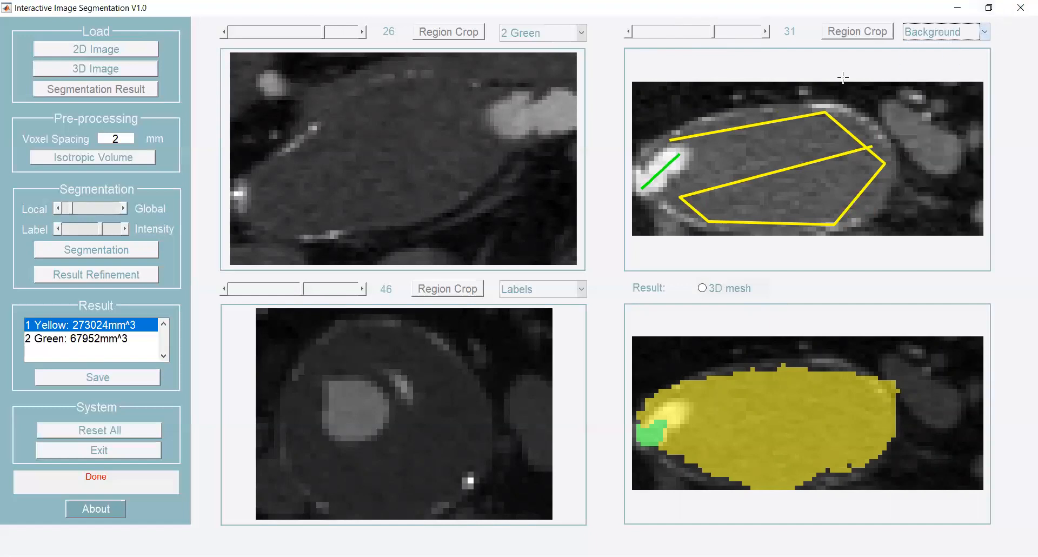
mouse_move(643, 119)
mouse_down()
mouse_move(742, 90)
mouse_move(880, 90)
mouse_move(916, 135)
mouse_move(921, 158)
mouse_move(874, 105)
mouse_move(922, 165)
mouse_move(923, 185)
mouse_move(879, 221)
mouse_move(964, 212)
mouse_move(958, 102)
mouse_up()
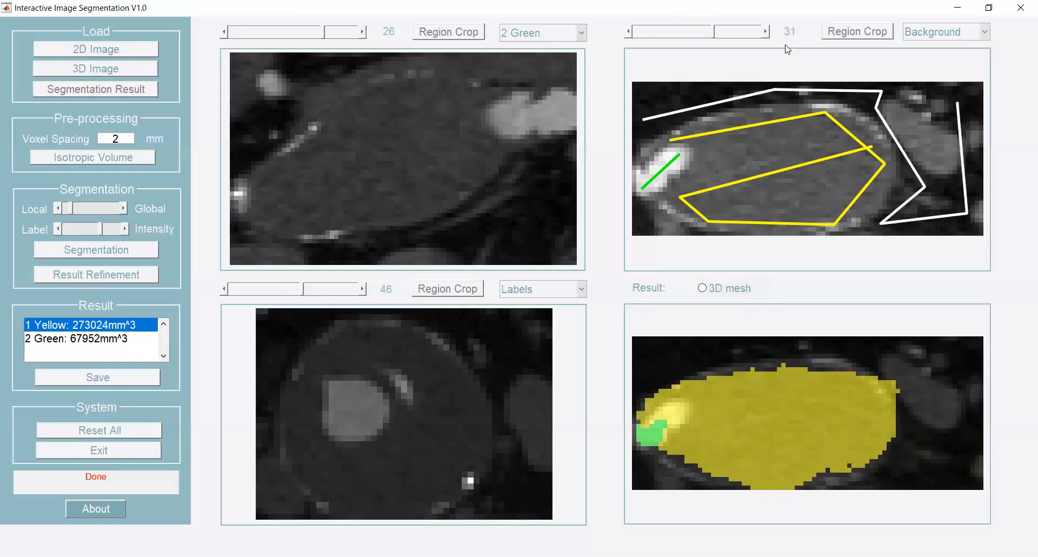
click(96, 250)
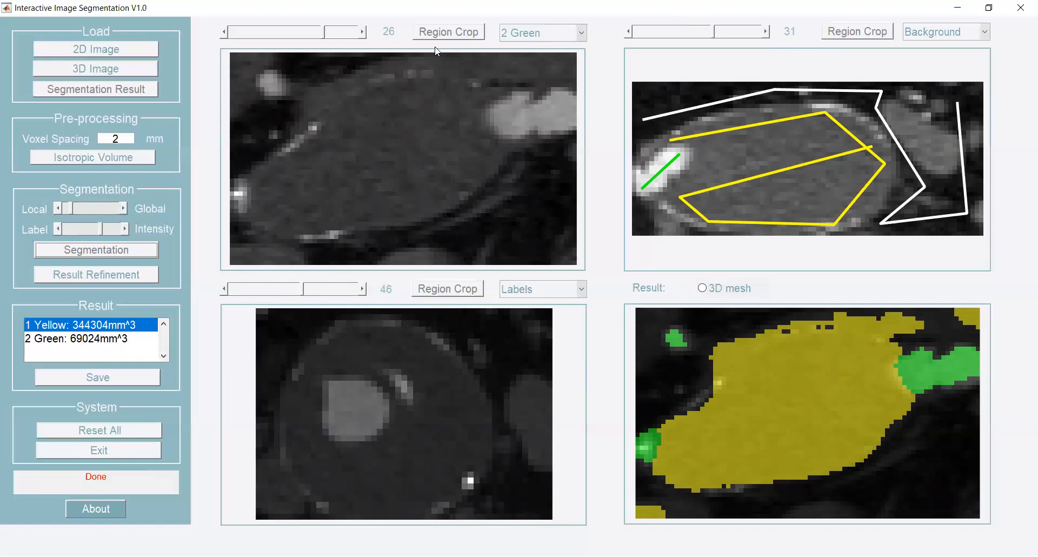
Mark the tissue above and below the sac on coronal slice 26 with the Background label, including the upper left corner.
click(583, 34)
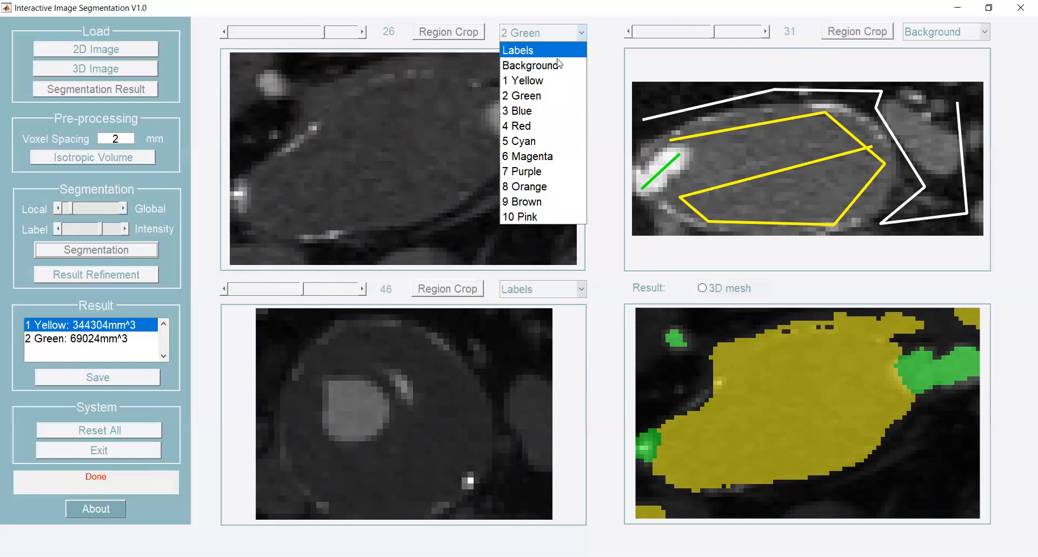
click(555, 61)
mouse_move(559, 73)
mouse_down()
mouse_move(398, 60)
mouse_move(347, 70)
mouse_move(243, 149)
mouse_move(238, 71)
mouse_move(333, 68)
mouse_move(247, 99)
mouse_move(274, 116)
mouse_move(367, 64)
mouse_up()
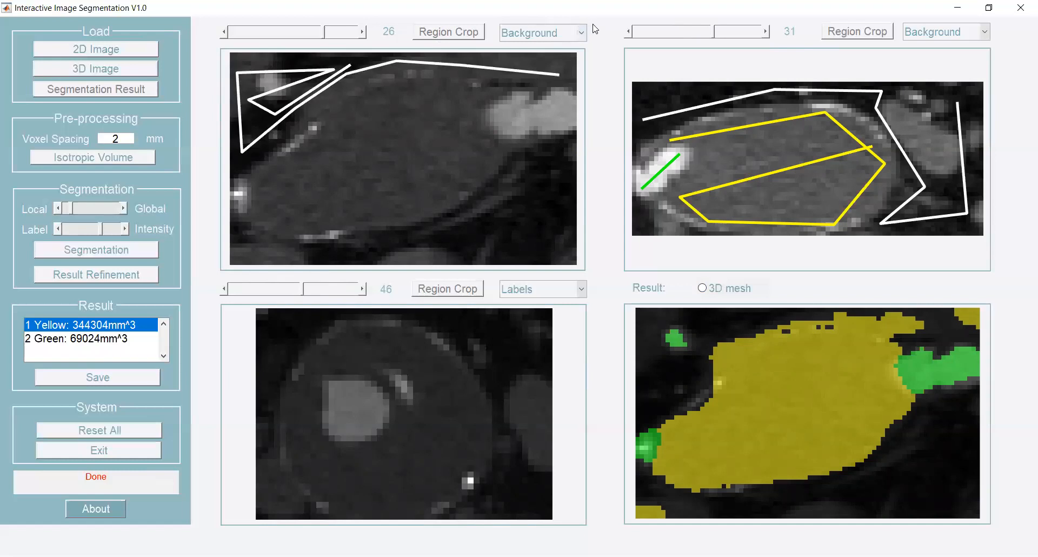
click(581, 34)
click(543, 64)
mouse_move(565, 155)
mouse_down()
mouse_move(409, 227)
mouse_move(254, 253)
mouse_move(490, 245)
mouse_move(561, 196)
mouse_move(549, 181)
mouse_move(563, 252)
mouse_up()
Mark the grey sac interior on coronal slice 26 with the 1 Yellow label.
click(581, 32)
click(543, 77)
mouse_move(474, 89)
mouse_down()
mouse_move(348, 100)
mouse_move(289, 163)
mouse_move(262, 175)
mouse_move(254, 196)
mouse_move(272, 222)
mouse_move(303, 218)
mouse_move(501, 153)
mouse_move(442, 203)
mouse_move(383, 217)
mouse_up()
Mark the bright vessel to the right of the sac on coronal slice 26 with the 2 Green label and rerun the segmentation.
click(549, 95)
mouse_move(498, 119)
mouse_down()
mouse_move(567, 95)
mouse_move(550, 126)
mouse_move(509, 108)
mouse_up()
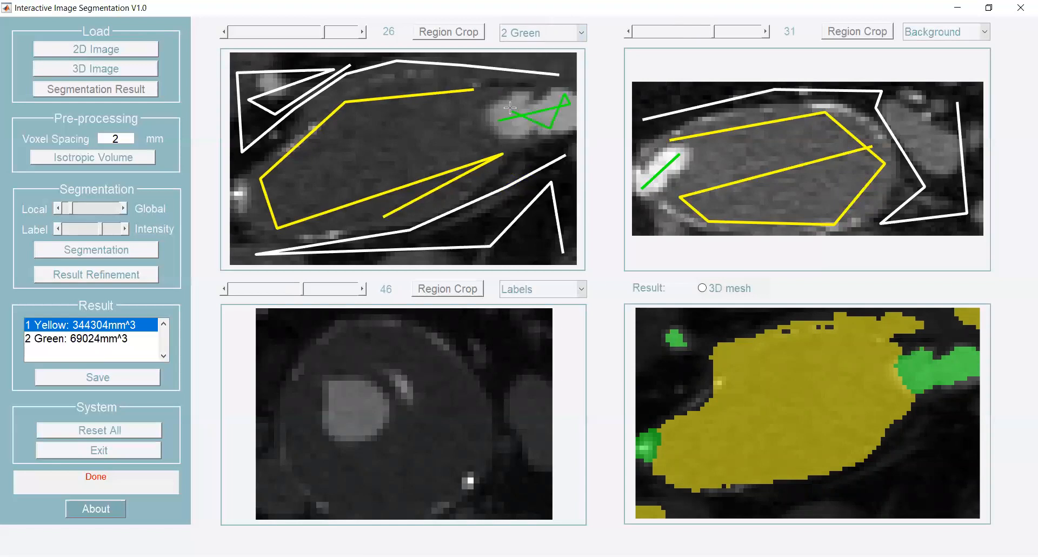
click(137, 252)
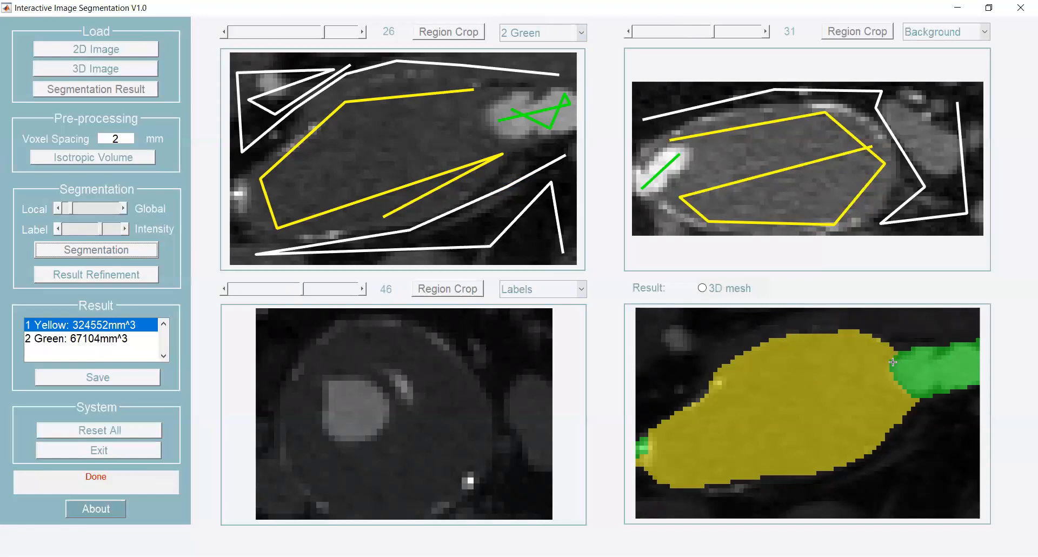
Examine the refined overlay through the coronal slices from 27 back to 21.
click(361, 33)
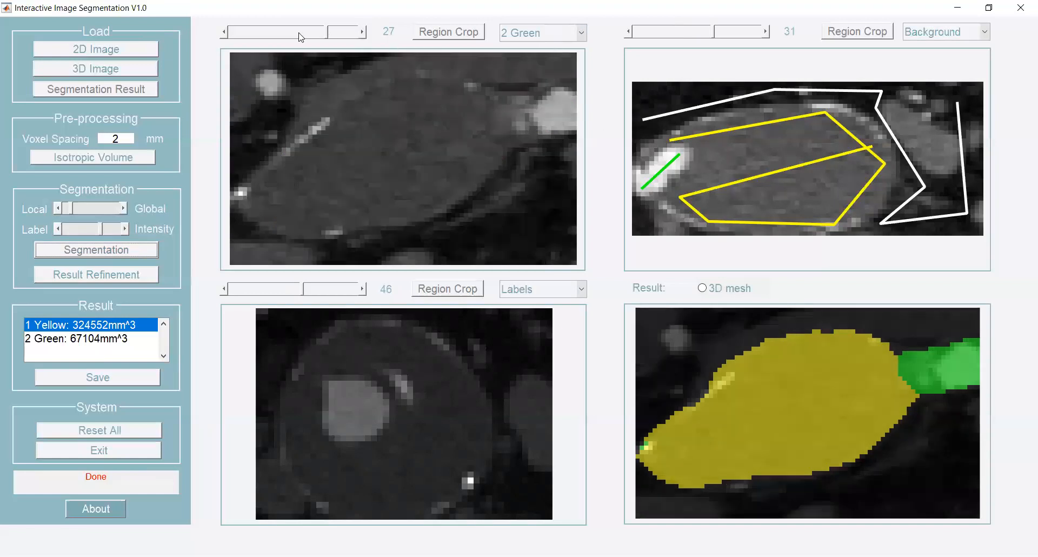
click(226, 35)
click(226, 35)
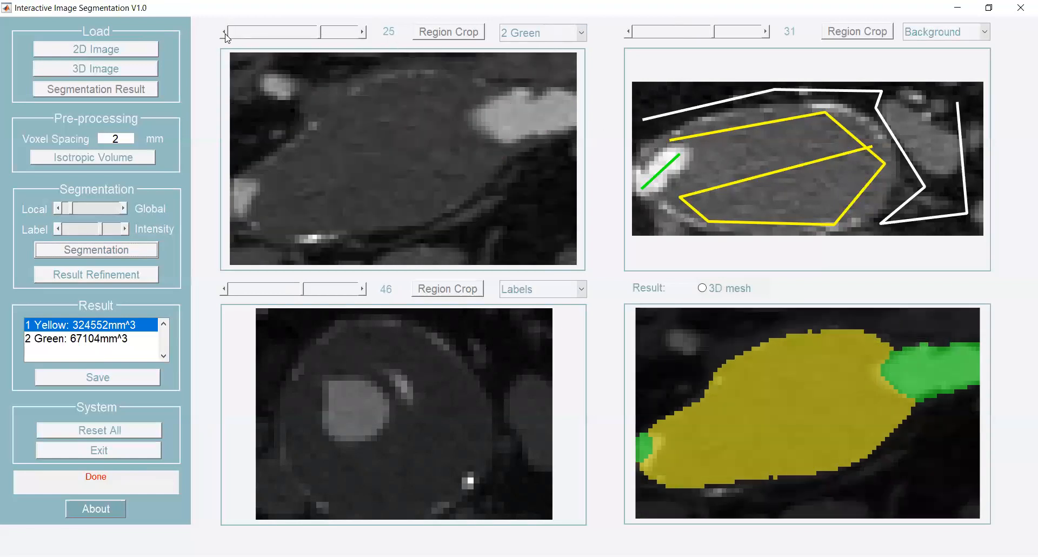
click(226, 34)
click(226, 35)
click(226, 35)
click(226, 34)
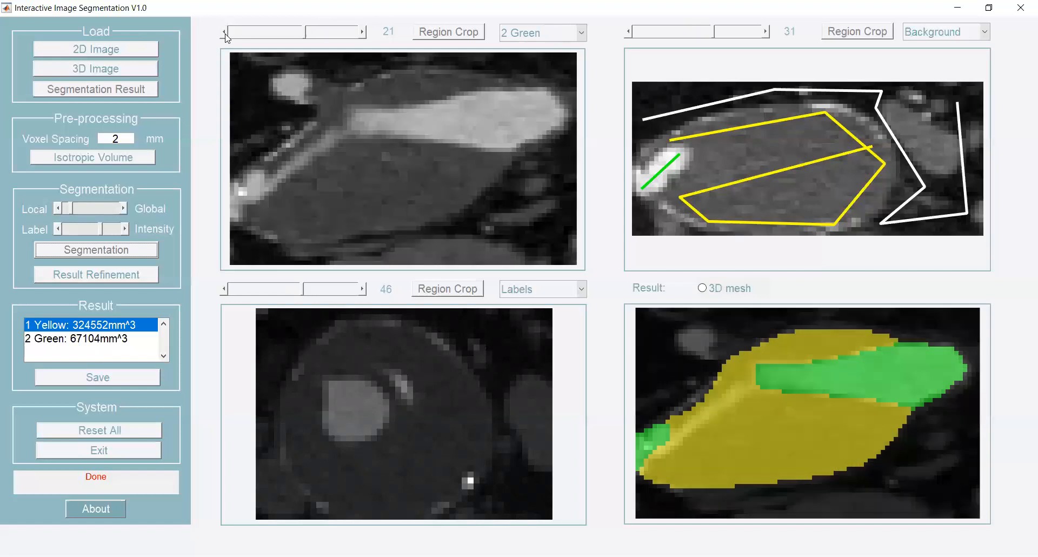
Outline the sac on coronal slice 11 with the Background label, tracing through the surrounding tissue.
click(226, 34)
click(226, 34)
click(226, 34)
click(226, 35)
click(226, 35)
click(226, 35)
click(226, 34)
click(226, 35)
click(226, 34)
click(226, 34)
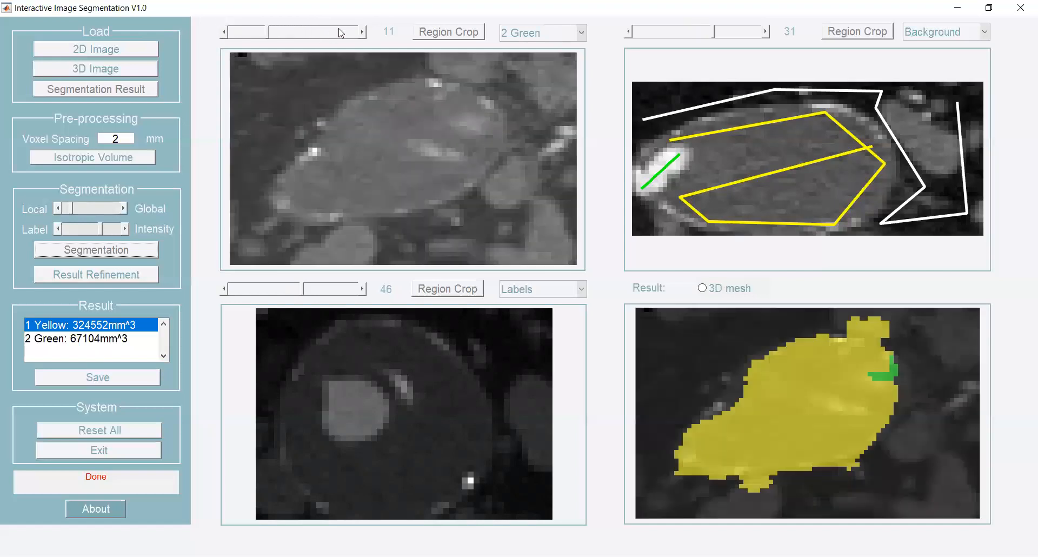
click(582, 34)
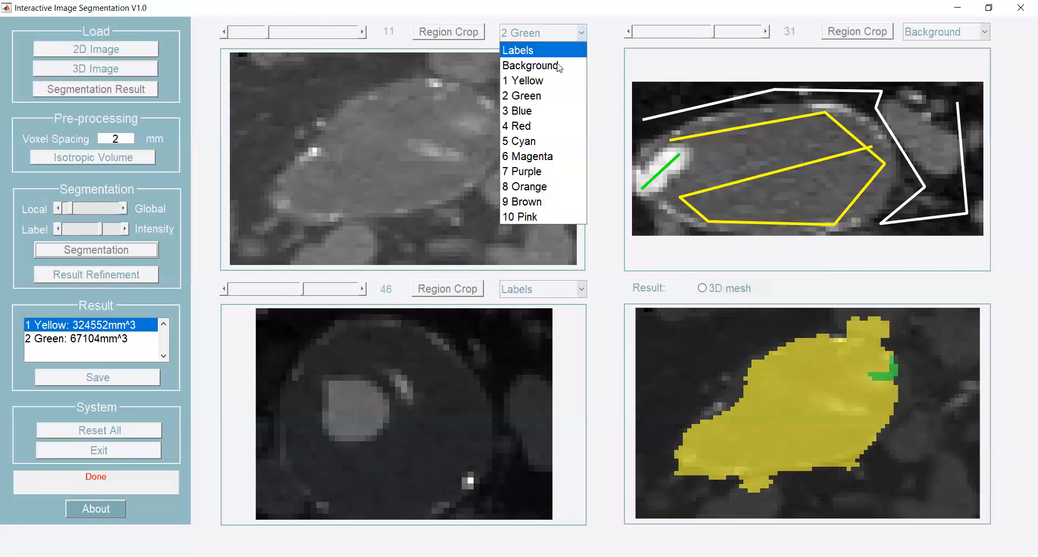
click(542, 72)
mouse_move(395, 67)
mouse_down()
mouse_move(469, 66)
mouse_move(523, 86)
mouse_move(476, 79)
mouse_move(510, 87)
mouse_move(524, 111)
mouse_move(502, 186)
mouse_move(483, 205)
mouse_move(418, 227)
mouse_move(304, 234)
mouse_move(261, 215)
mouse_move(248, 200)
mouse_move(265, 149)
mouse_move(324, 92)
mouse_move(396, 66)
mouse_up()
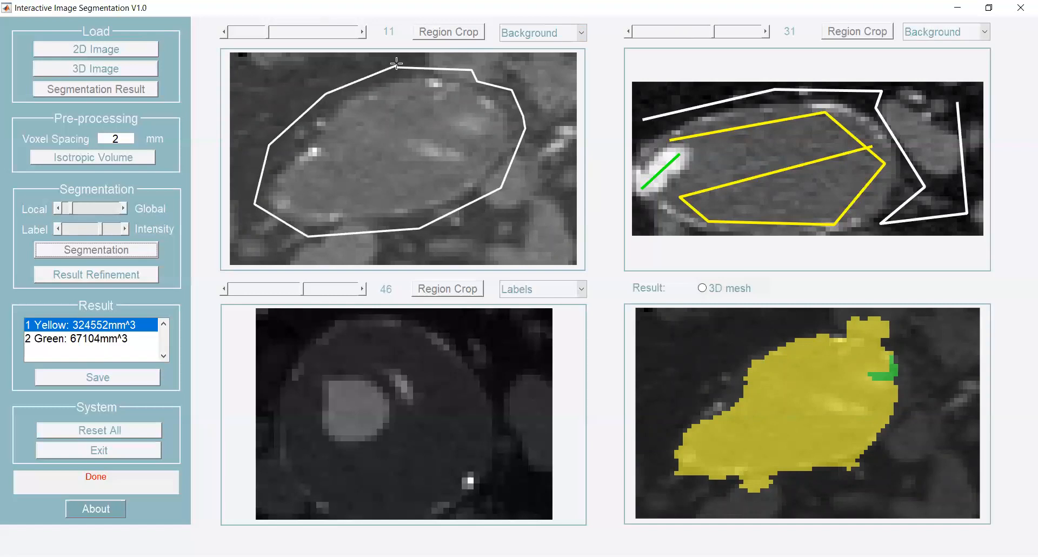
Mark the sac interior on coronal slice 11 with the 1 Yellow label and rerun the segmentation.
click(581, 32)
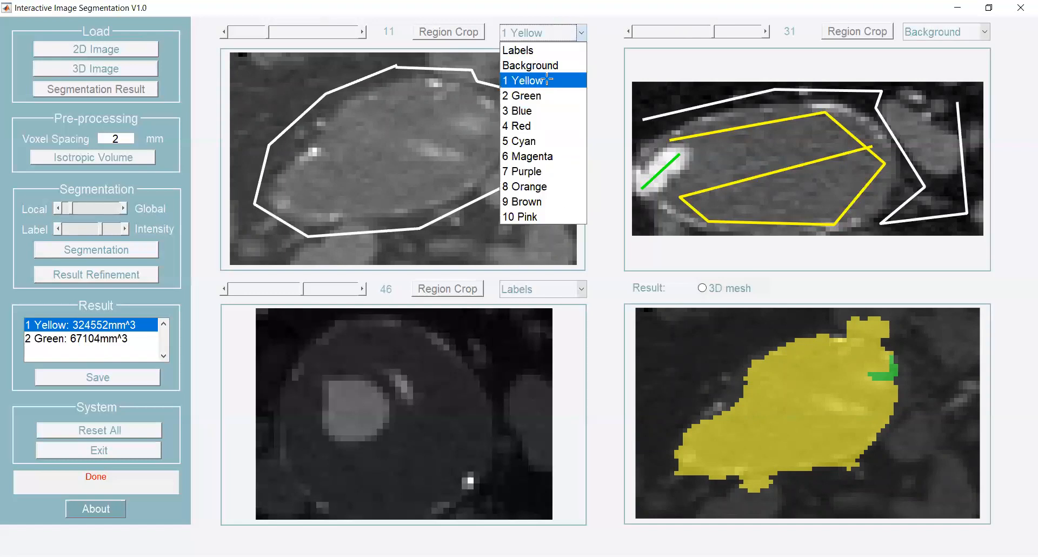
click(509, 79)
mouse_move(442, 84)
mouse_down()
mouse_move(343, 110)
mouse_move(319, 167)
mouse_move(283, 179)
mouse_move(299, 203)
mouse_move(312, 209)
mouse_move(406, 195)
mouse_move(466, 166)
mouse_move(496, 129)
mouse_move(469, 92)
mouse_move(382, 125)
mouse_move(309, 164)
mouse_move(309, 175)
mouse_move(472, 129)
mouse_move(360, 127)
mouse_up()
click(136, 251)
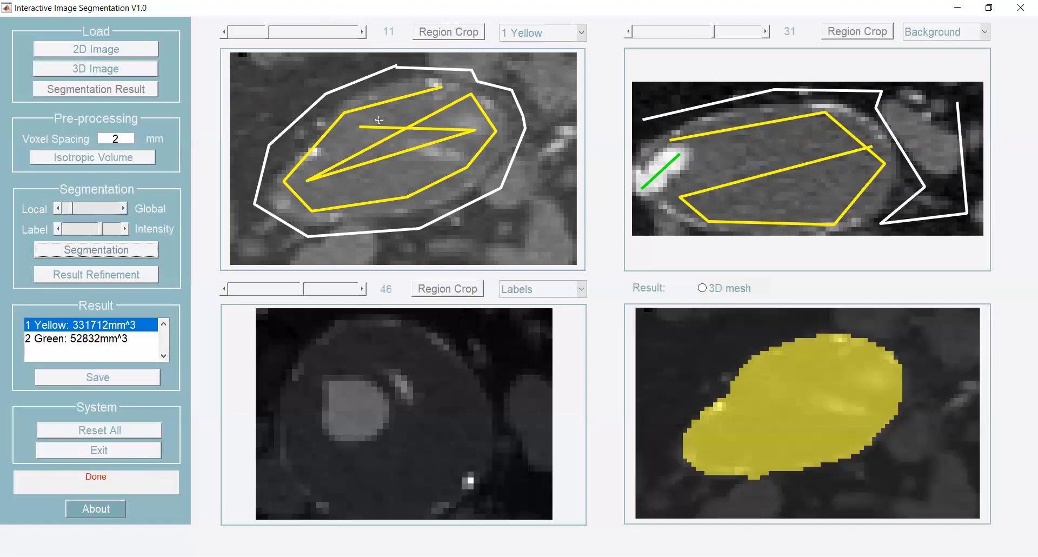
Inspect the overlay on coronal slices 12 and 11 and the rotated 3D mesh, then return to the slice overlay.
click(362, 32)
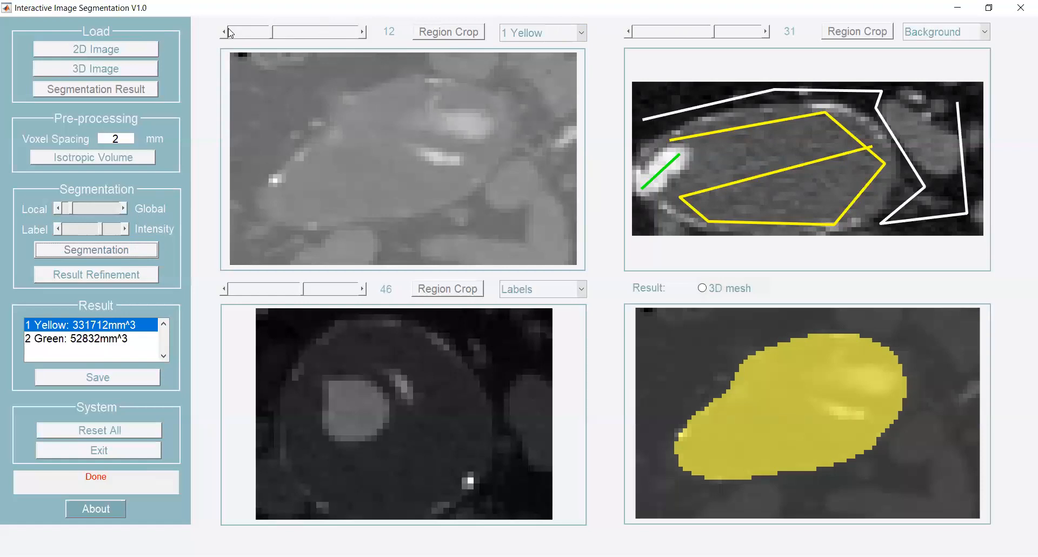
click(229, 32)
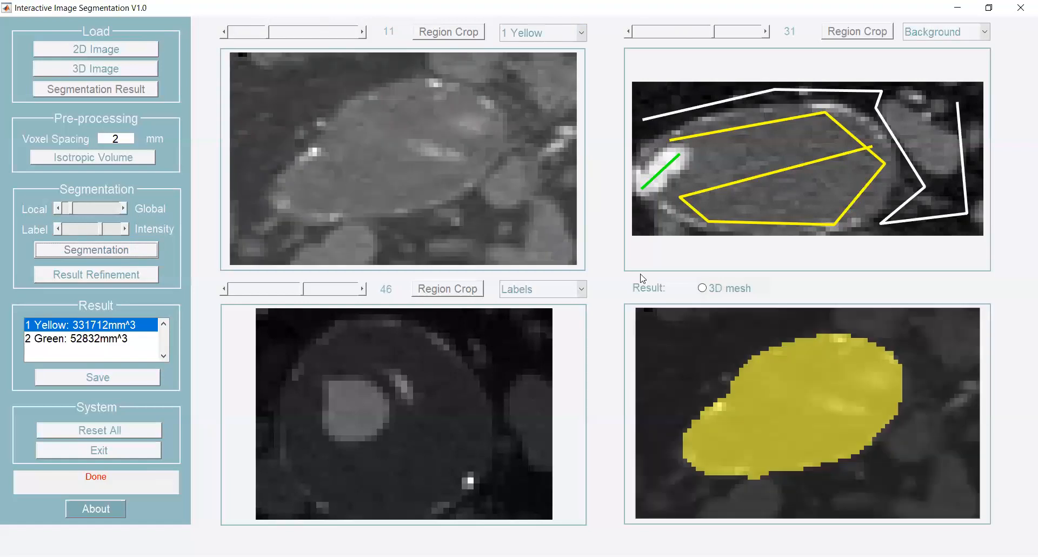
click(713, 293)
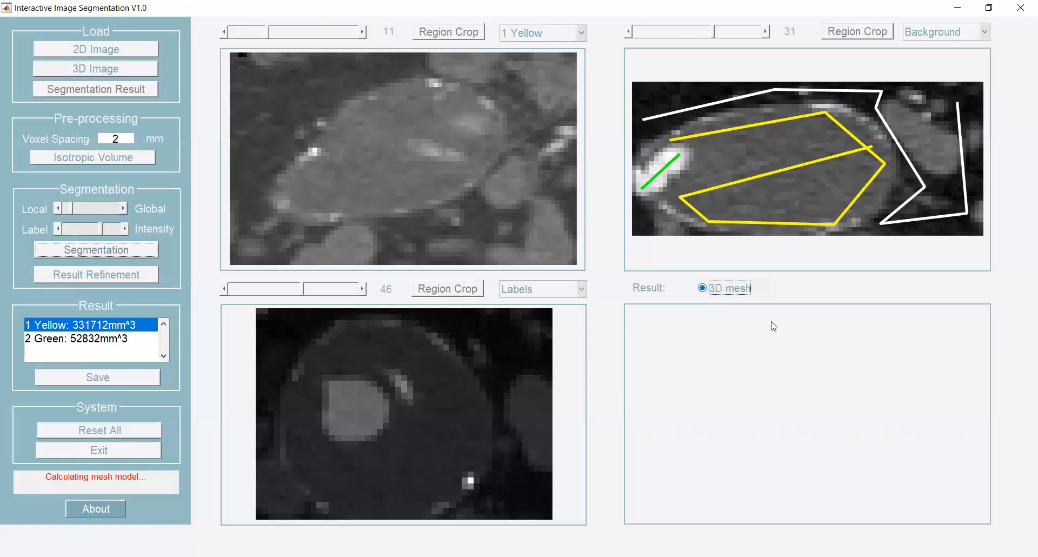
drag(849, 402, 817, 398)
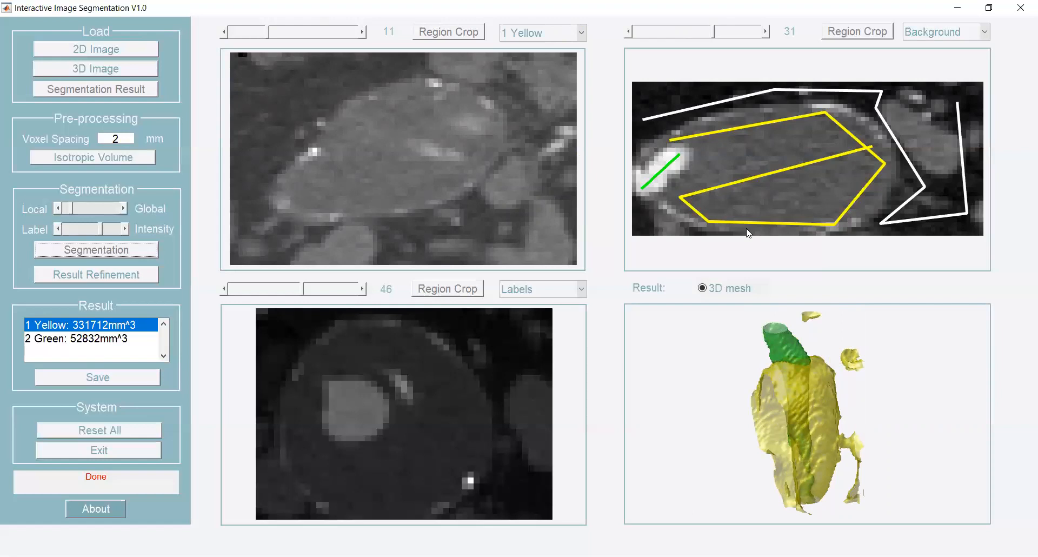
drag(799, 361, 763, 361)
click(729, 287)
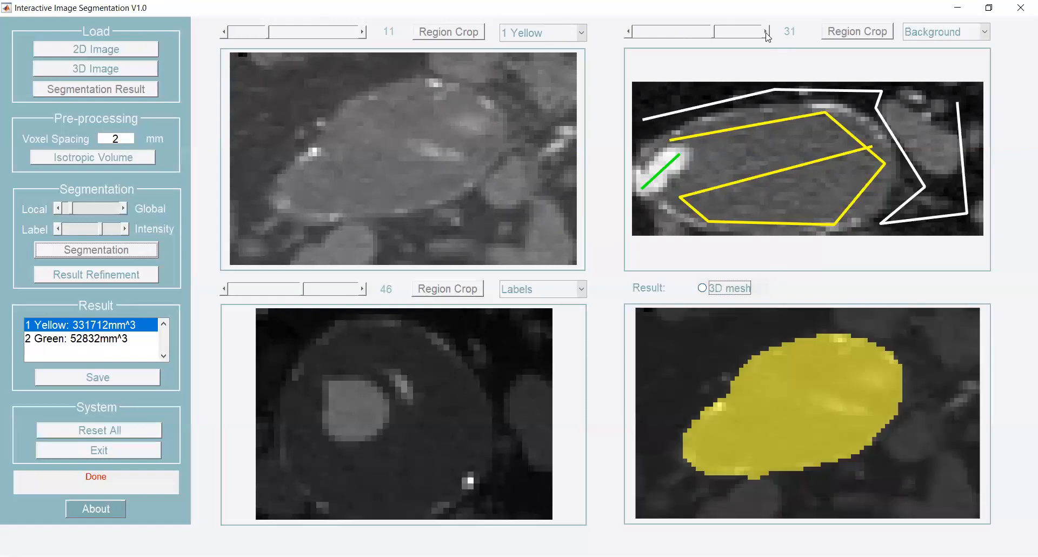
On slice 40 of the second image view, enclose the sac's upper, right and lower edges with a Background label line.
click(766, 33)
click(766, 33)
click(767, 32)
click(767, 32)
click(766, 32)
click(766, 32)
click(767, 33)
click(766, 32)
click(767, 33)
click(766, 33)
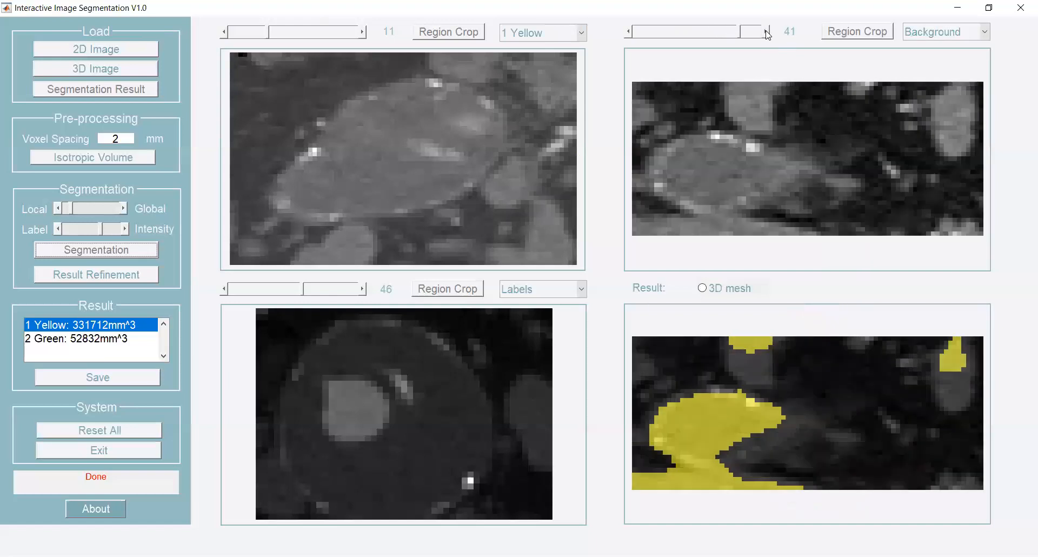
click(674, 31)
click(694, 33)
click(758, 31)
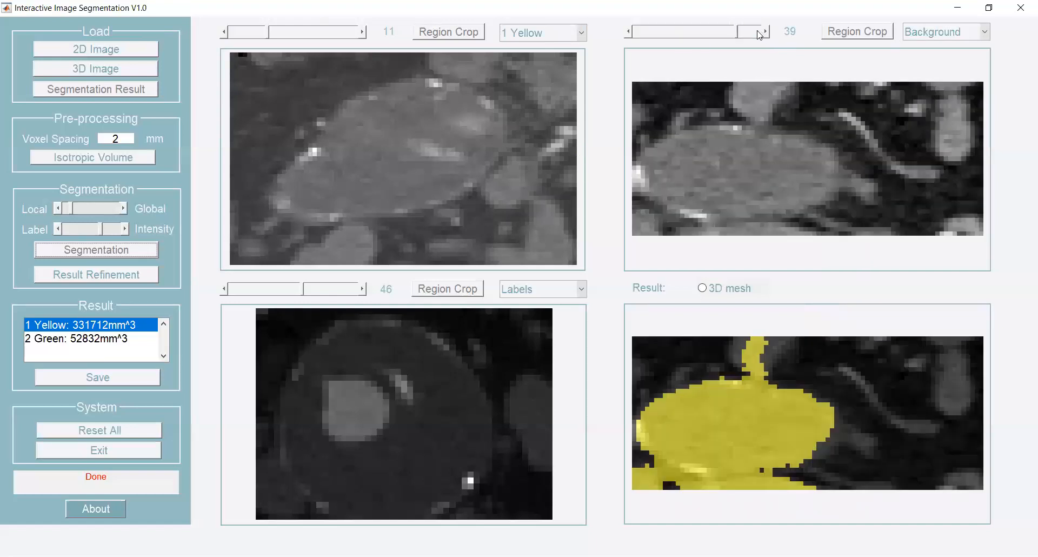
click(981, 33)
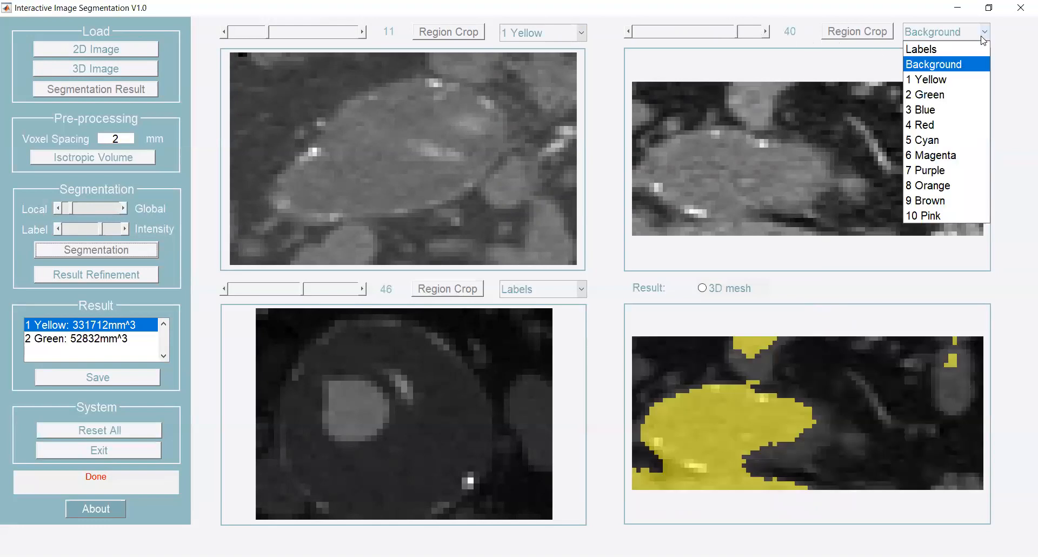
click(942, 66)
mouse_move(668, 111)
mouse_down()
mouse_move(864, 128)
mouse_move(896, 177)
mouse_move(870, 188)
mouse_move(844, 220)
mouse_move(758, 231)
mouse_move(643, 214)
mouse_up()
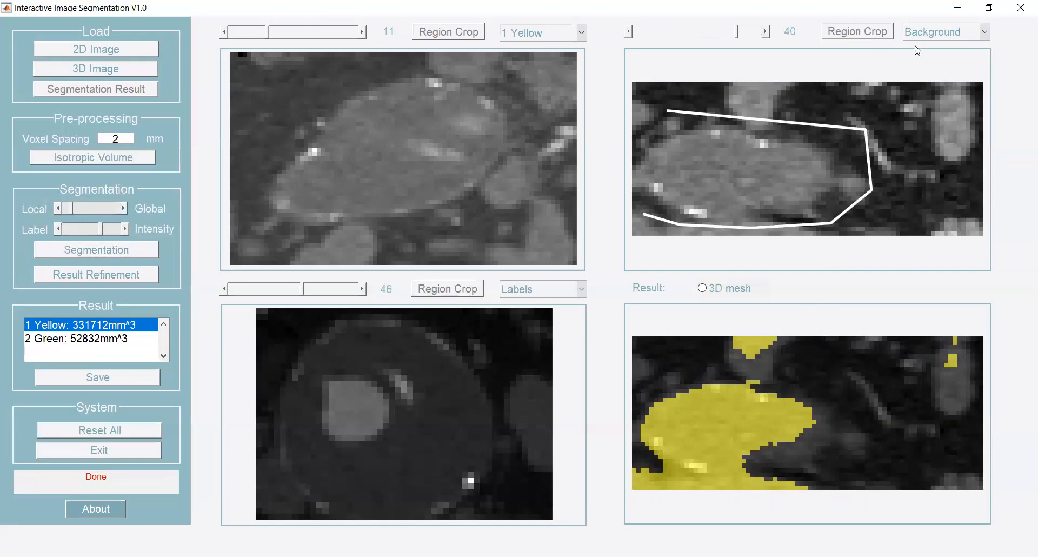
Mark the sac interior on slice 40 of the second image view with the 1 Yellow label, rerun the segmentation and check that slice's overlay.
click(984, 32)
click(921, 79)
mouse_move(653, 177)
mouse_down()
mouse_move(815, 166)
mouse_move(683, 148)
mouse_move(765, 162)
mouse_move(802, 196)
mouse_up()
click(120, 251)
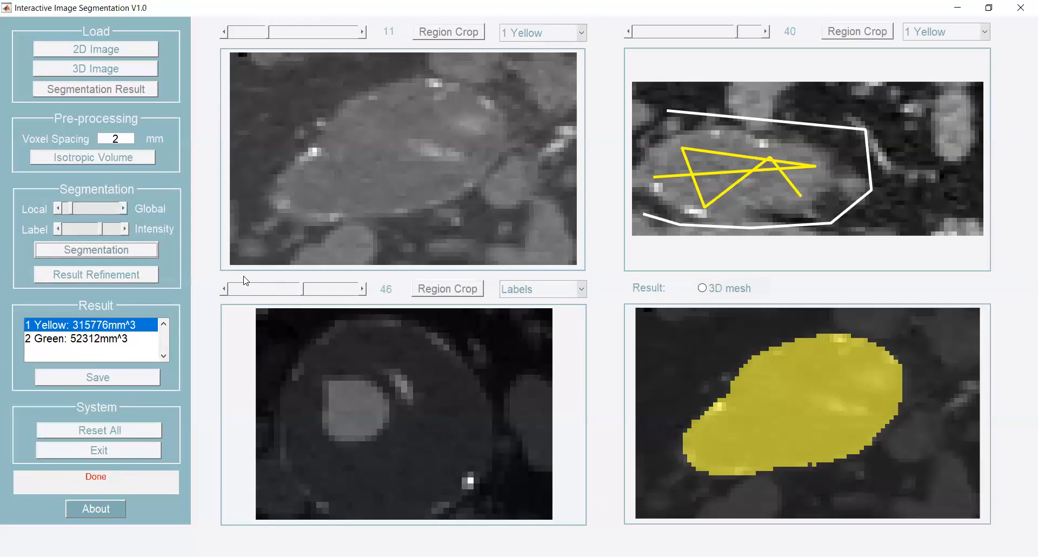
click(766, 31)
click(628, 31)
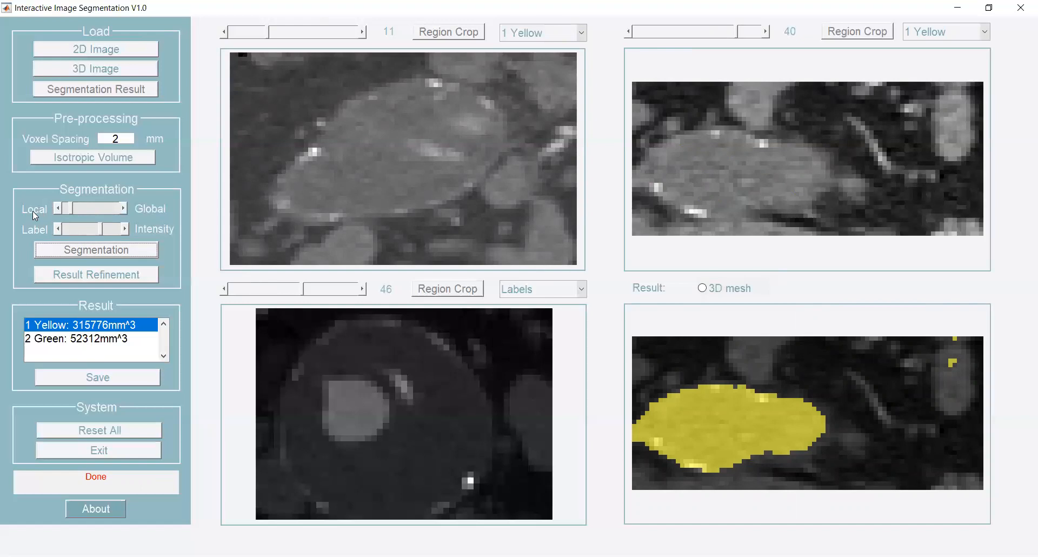
Try a more Global segmentation weighting, and restore the previous setting near Local, rerunning the segmentation for each.
click(123, 209)
click(124, 209)
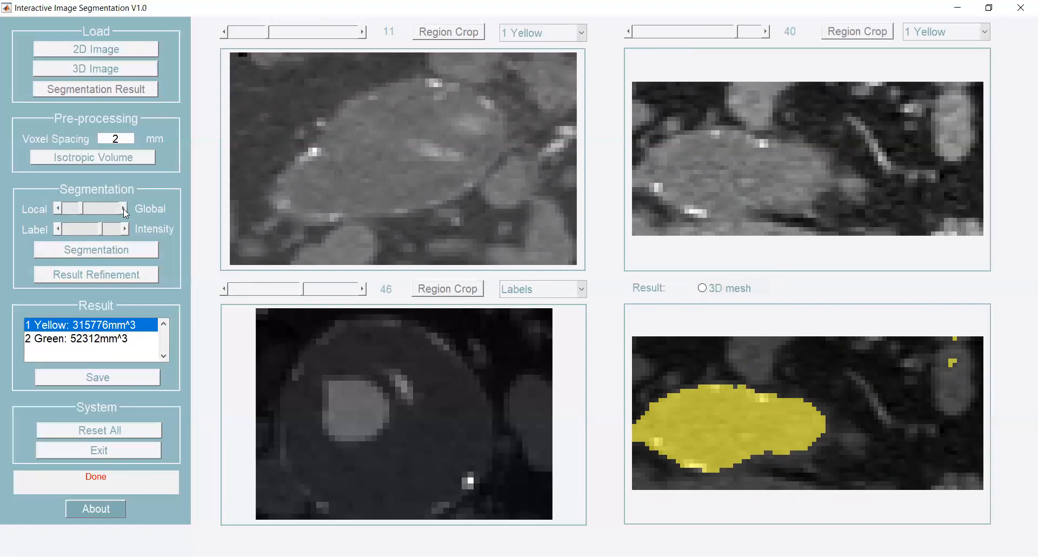
click(121, 251)
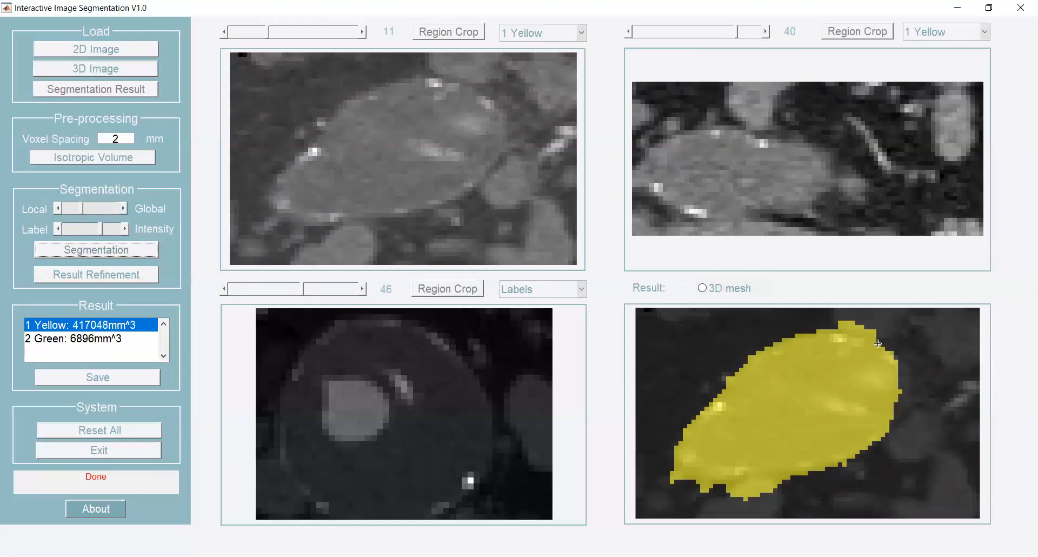
click(67, 211)
click(99, 252)
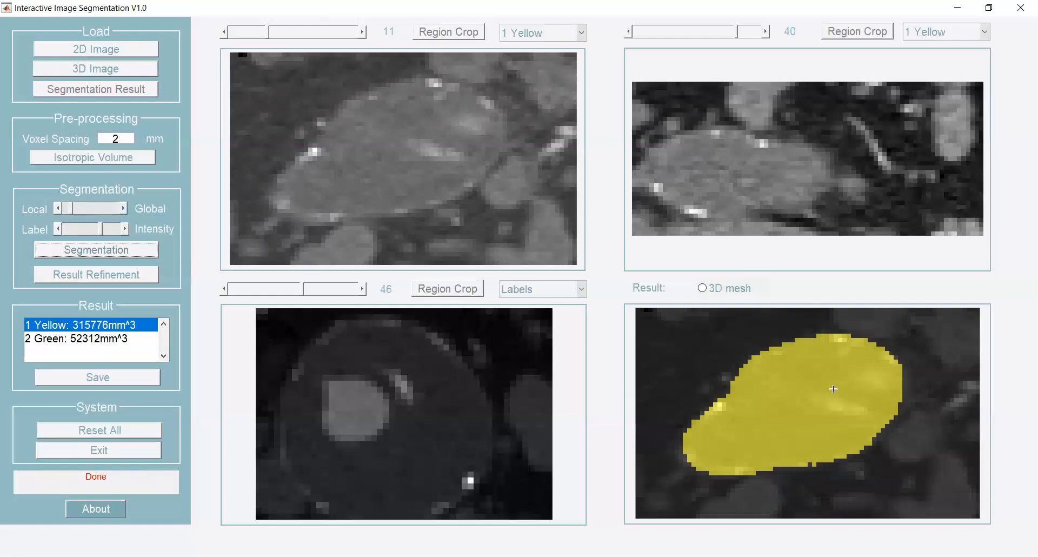
Tune the Label/Intensity weighting by trial, settling slightly further toward Intensity, and rerun the segmentation.
click(124, 229)
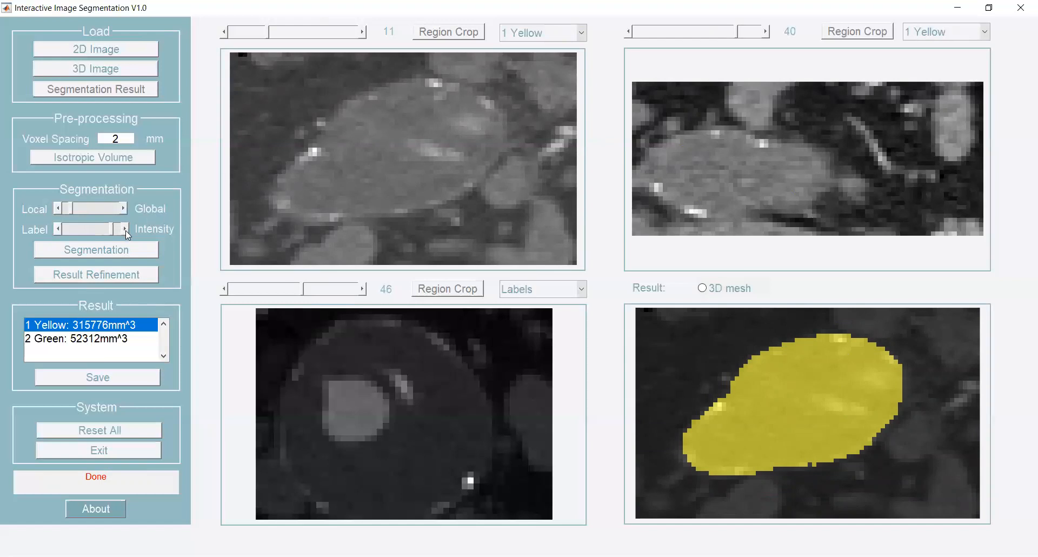
click(124, 251)
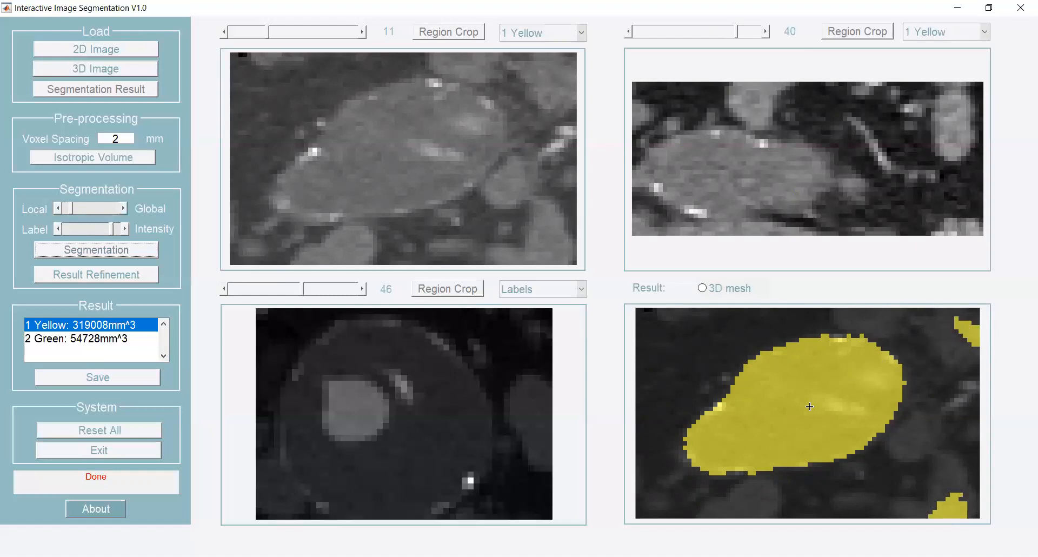
click(70, 227)
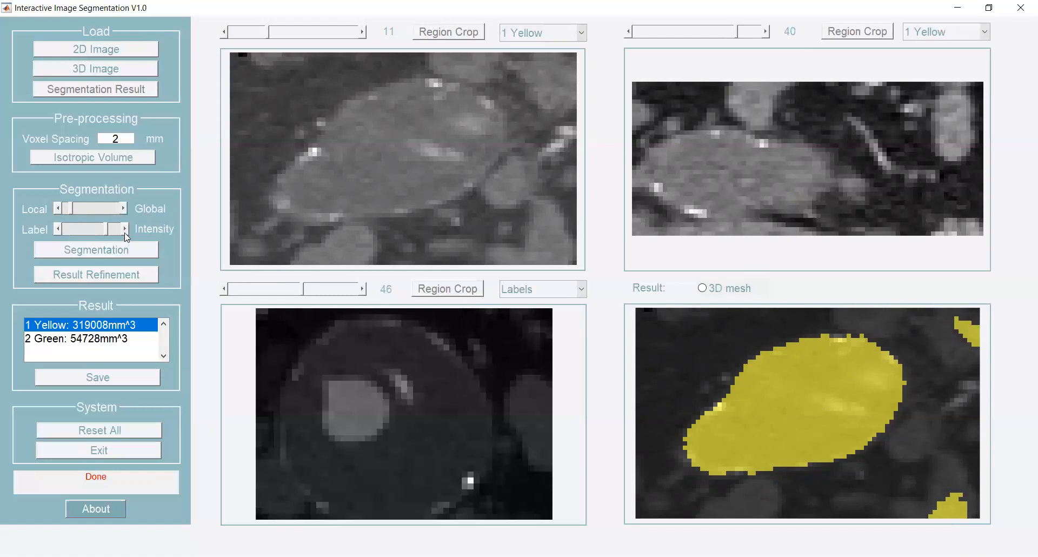
click(117, 249)
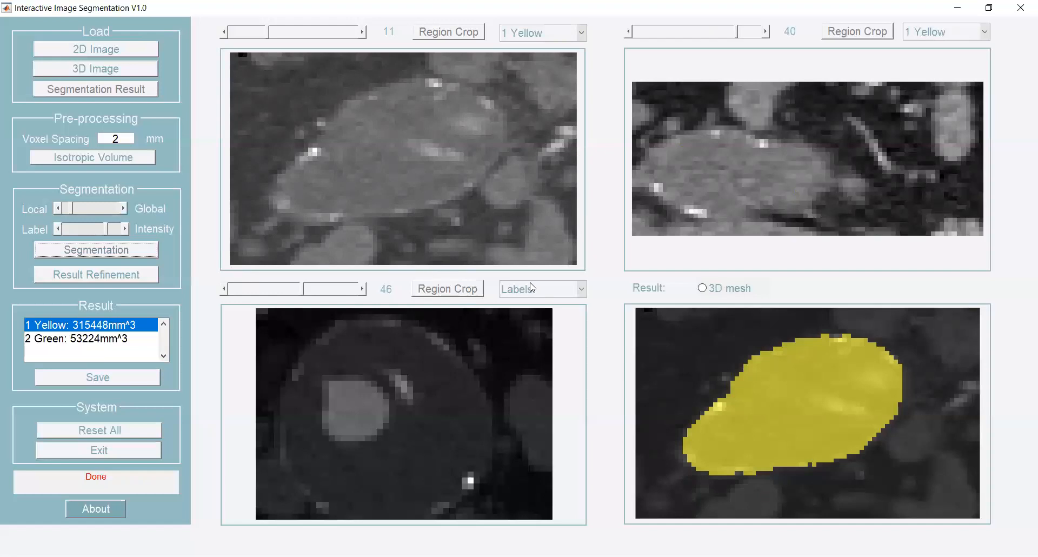
Display the segmentation as a 3D mesh and rotate it to inspect the vessel, sac and stray fragments.
click(727, 286)
drag(841, 398, 817, 343)
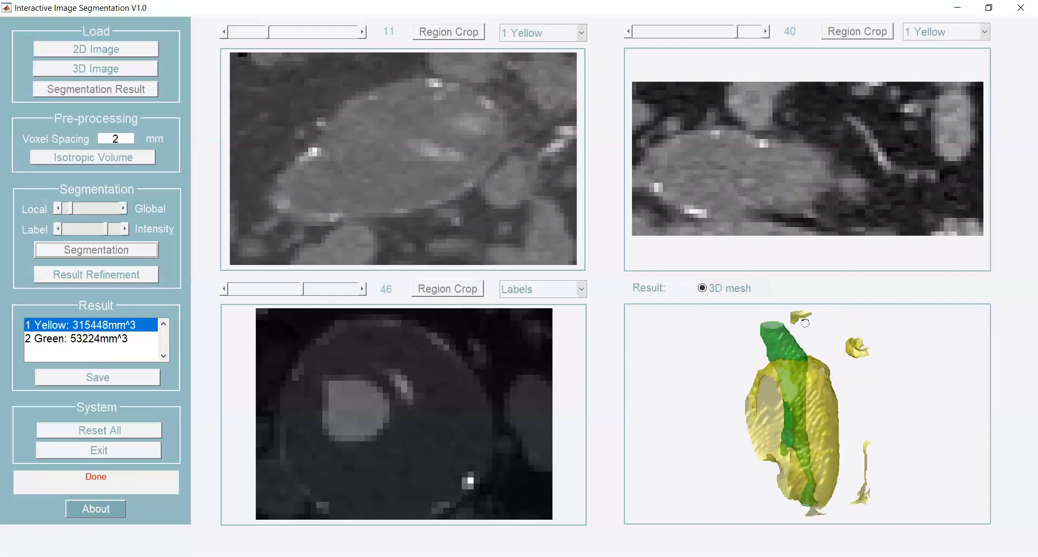
drag(801, 369, 811, 330)
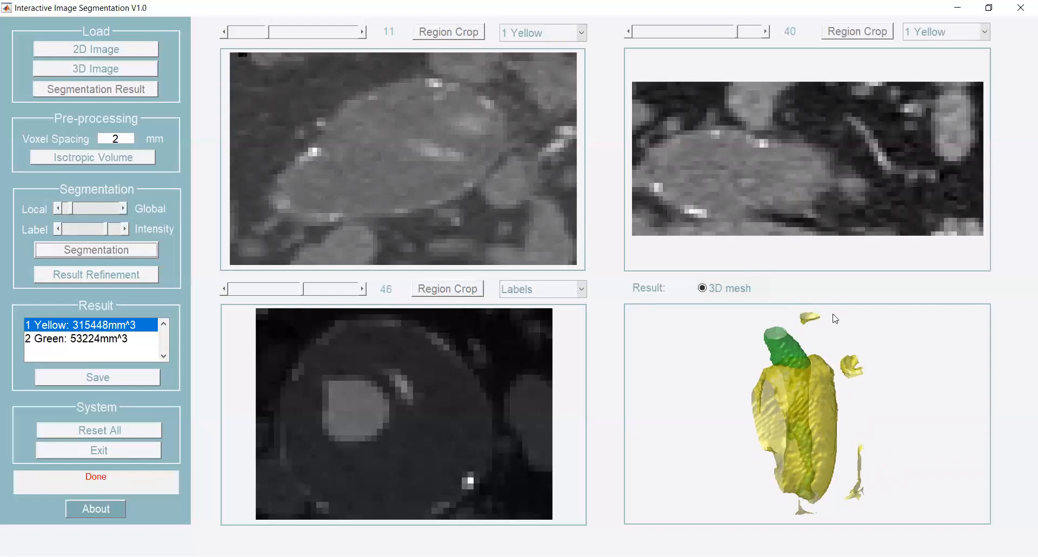
drag(798, 391, 770, 394)
Apply Result Refinement to the segmentation and inspect the refined 3D mesh from several angles.
click(93, 276)
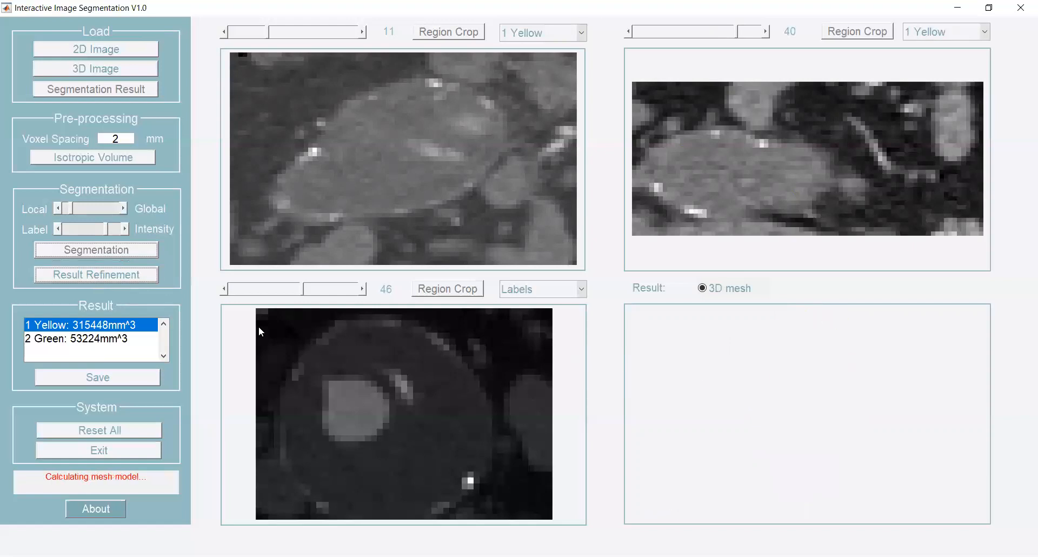
drag(838, 428, 865, 335)
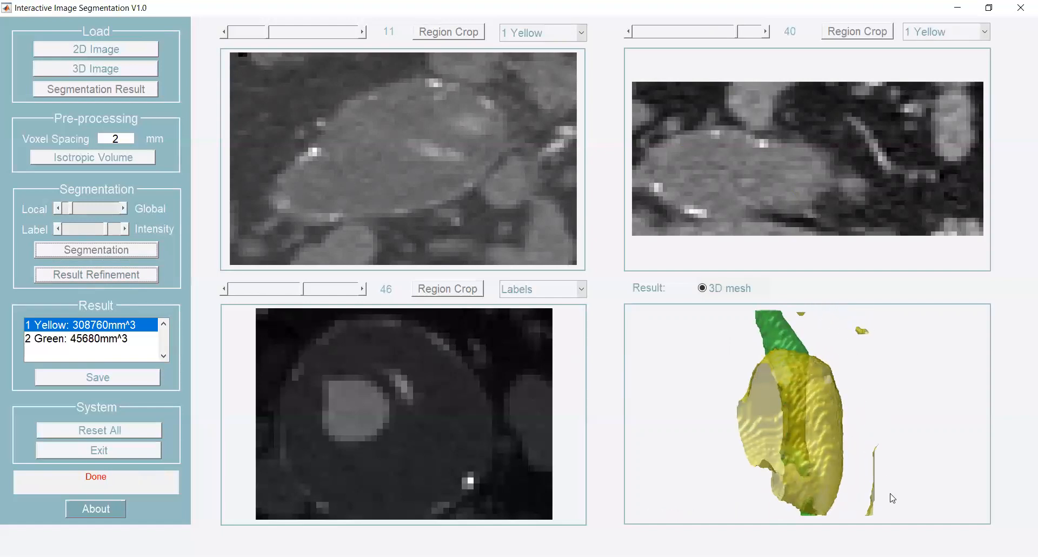
drag(819, 387, 796, 400)
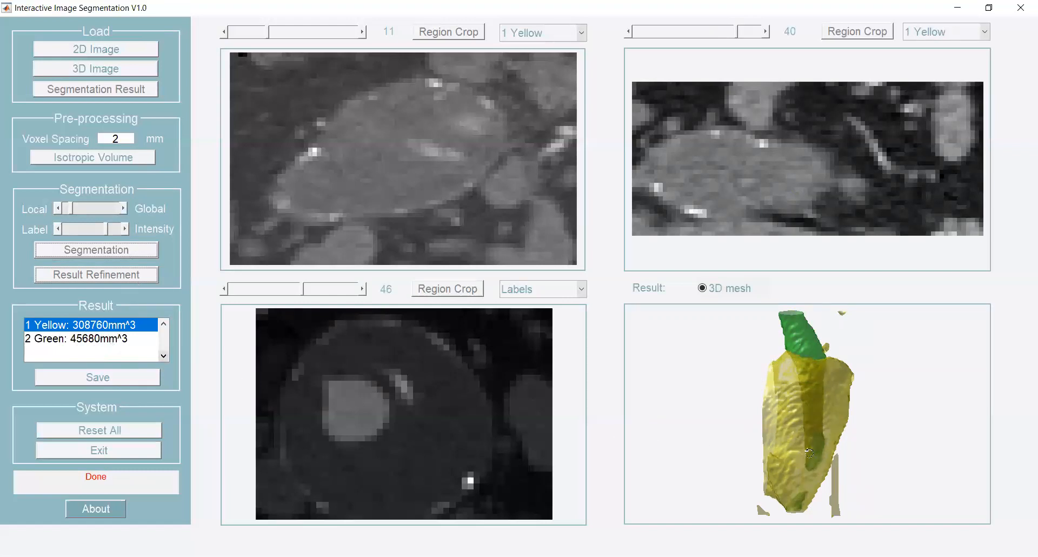
Save the segmentation result as test.nii in the InteractiveSegmentationGUI folder.
click(109, 378)
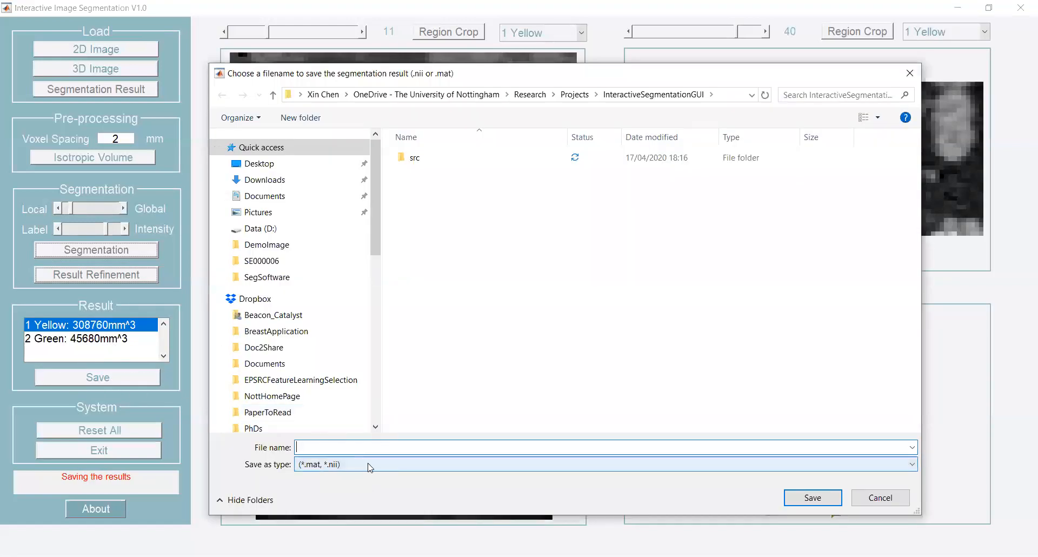
text(test.nii)
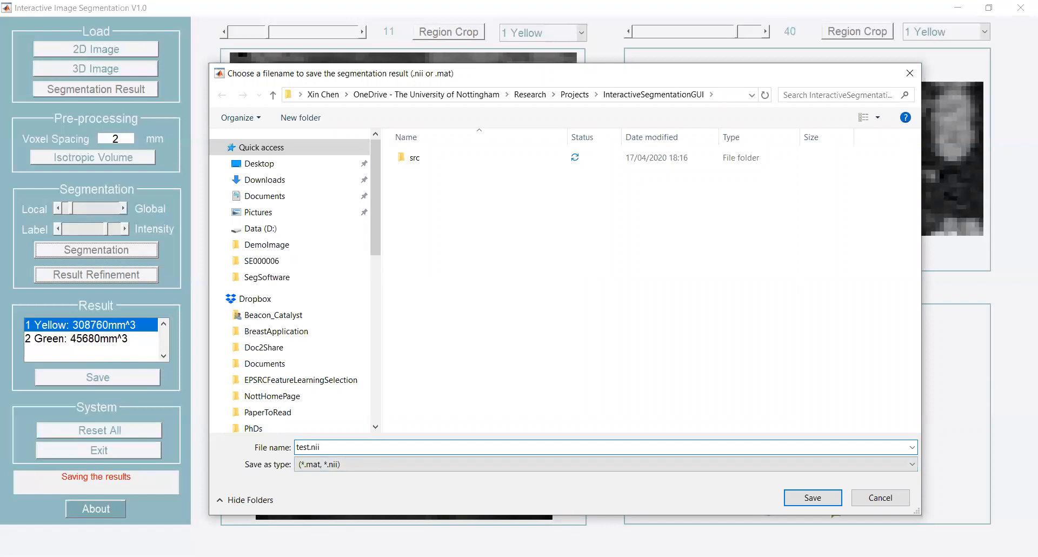
click(812, 497)
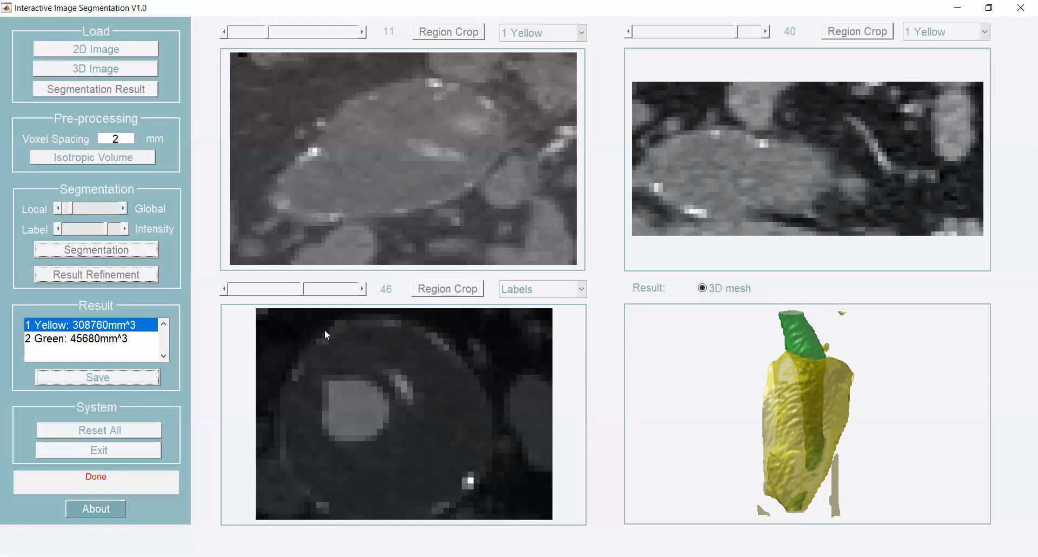
Reset the workspace and browse to the Data (D:) drive for a 3D image to load.
click(121, 431)
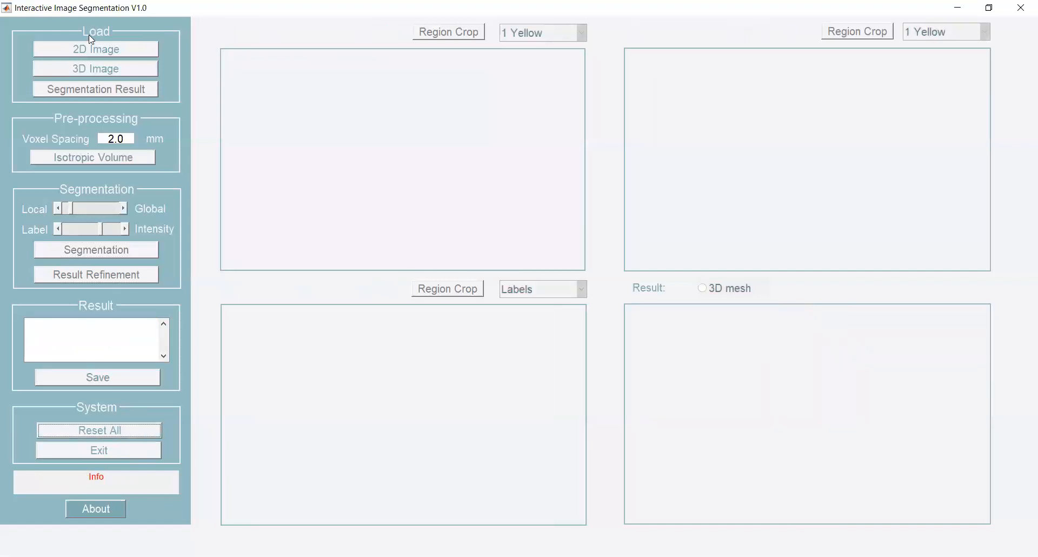
click(99, 71)
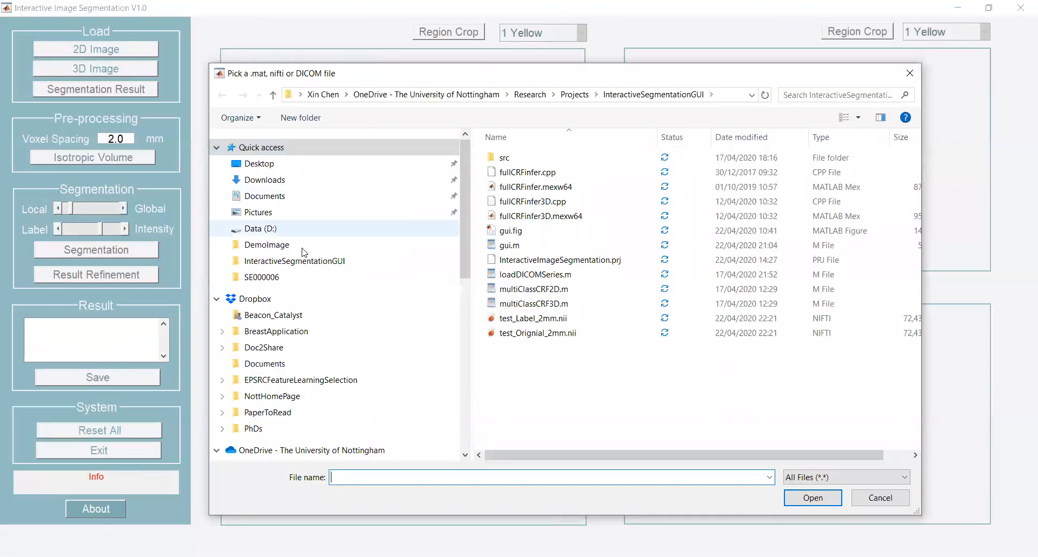
scroll(282, 372, down, 2)
click(282, 372)
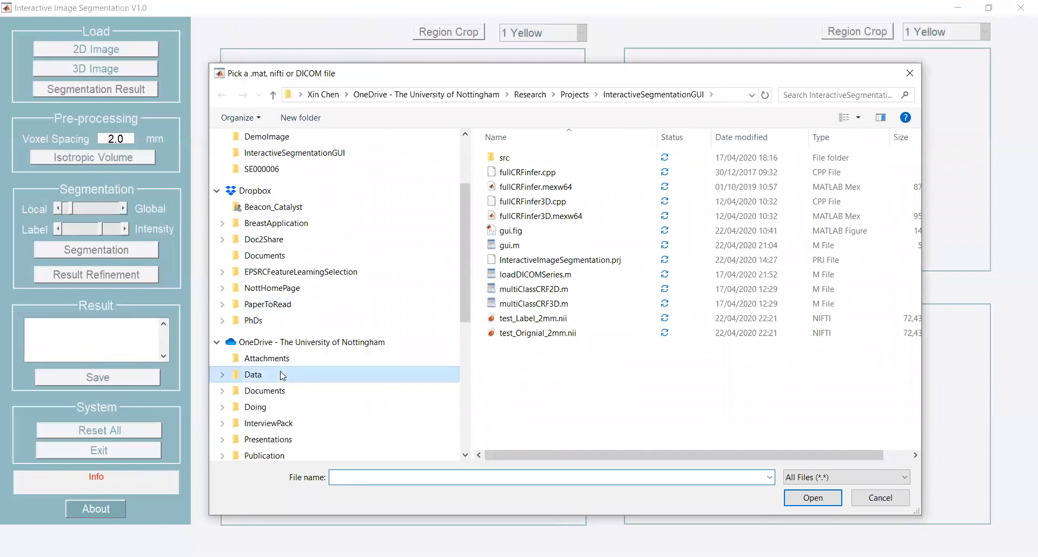
scroll(243, 335, up, 3)
click(264, 229)
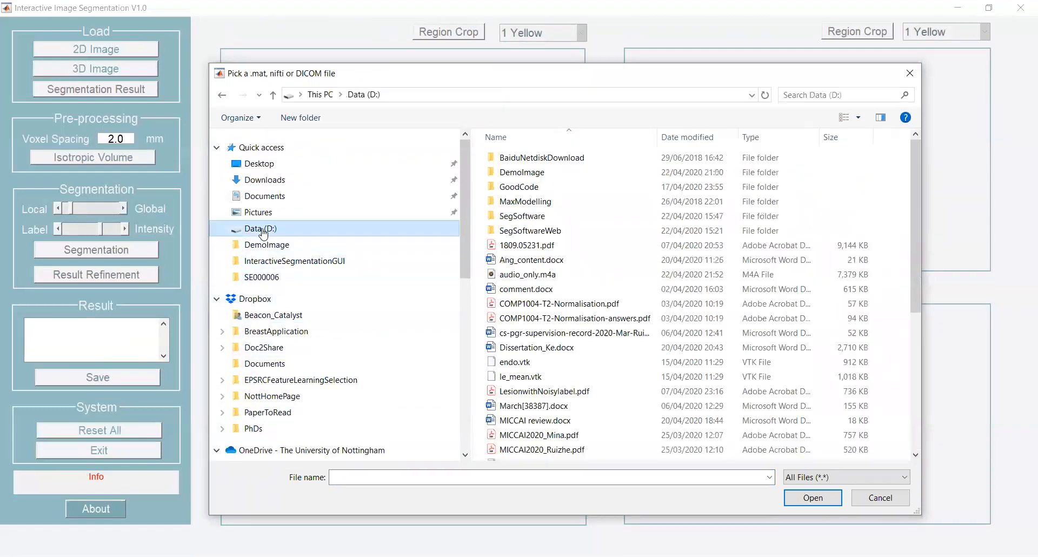
Load test_Orignial_2mm.nii from the Data (D:) drive as the 3D image.
click(551, 332)
scroll(552, 332, down, 5)
click(551, 337)
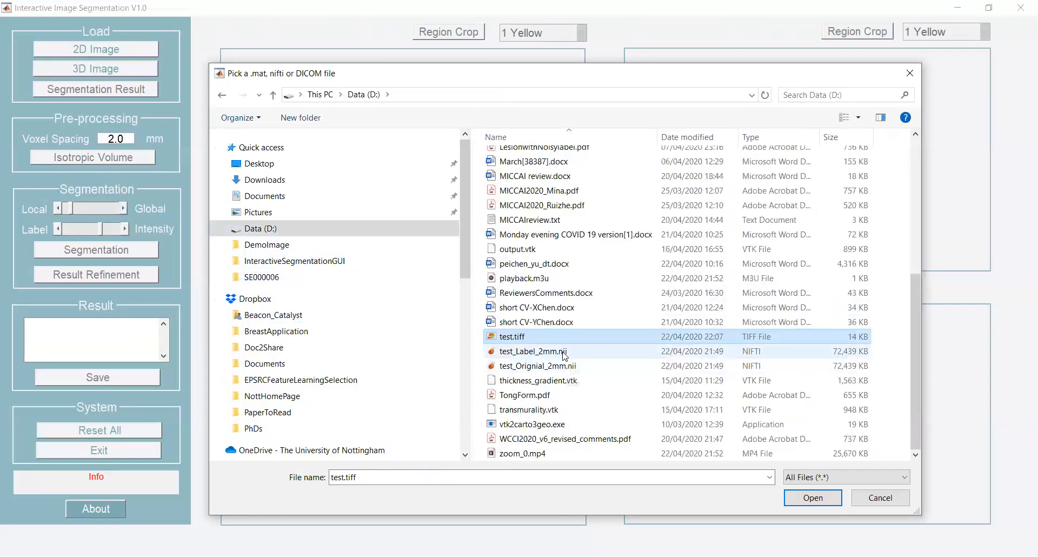
click(562, 352)
click(562, 366)
click(562, 352)
click(561, 366)
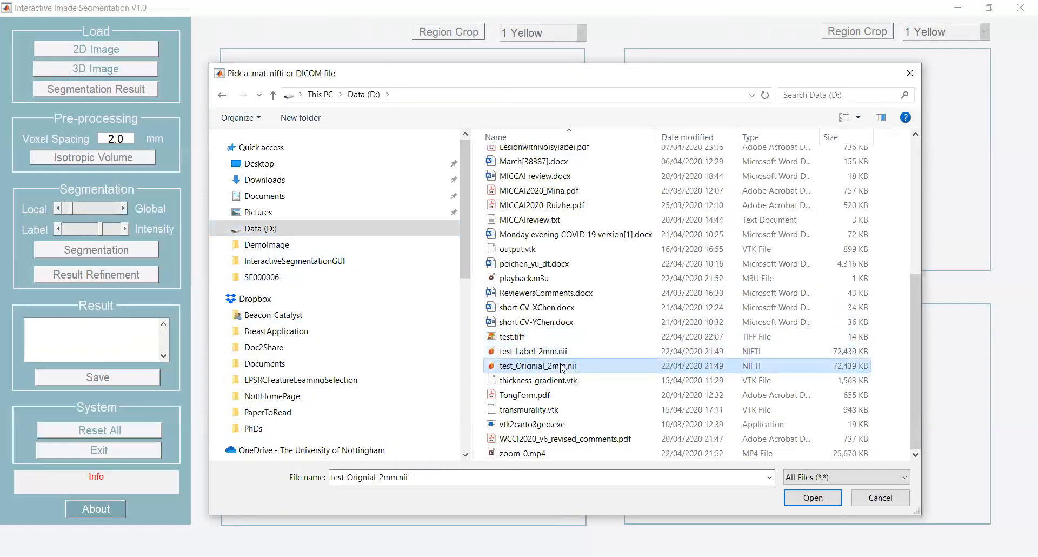
click(801, 502)
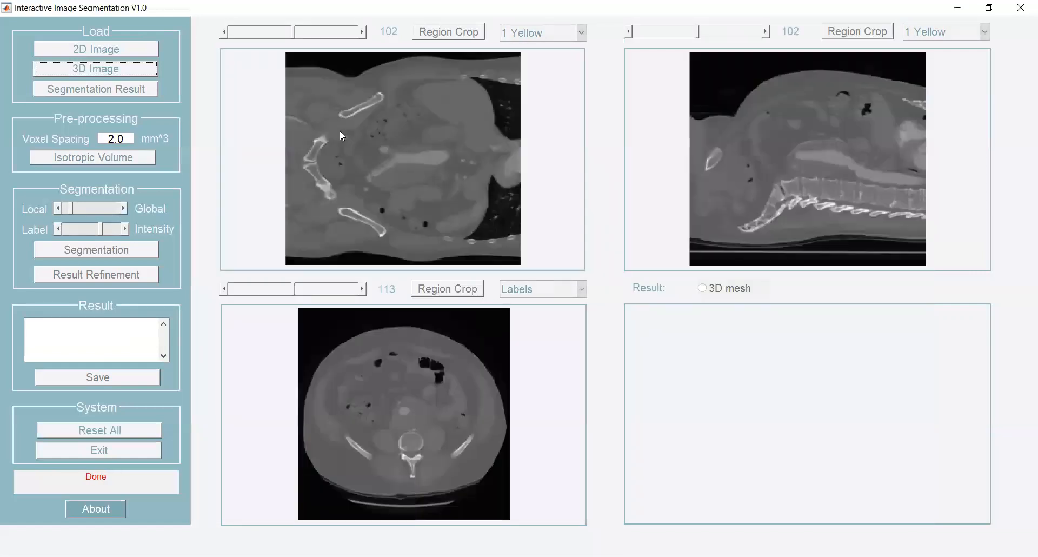
Load test_Label_2mm.nii from the Data (D:) drive as the segmentation result and acknowledge the note.
click(107, 89)
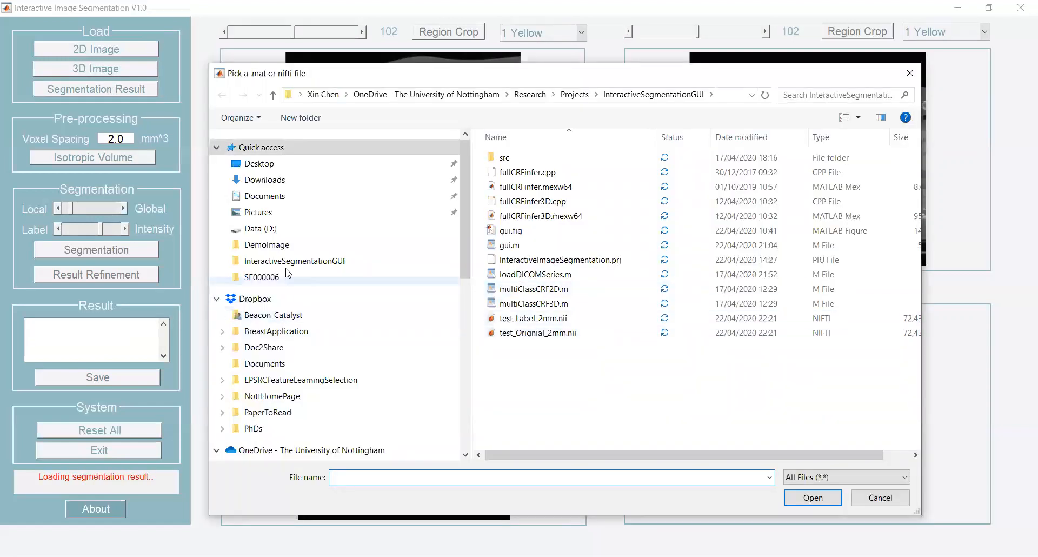
click(260, 229)
scroll(573, 381, down, 10)
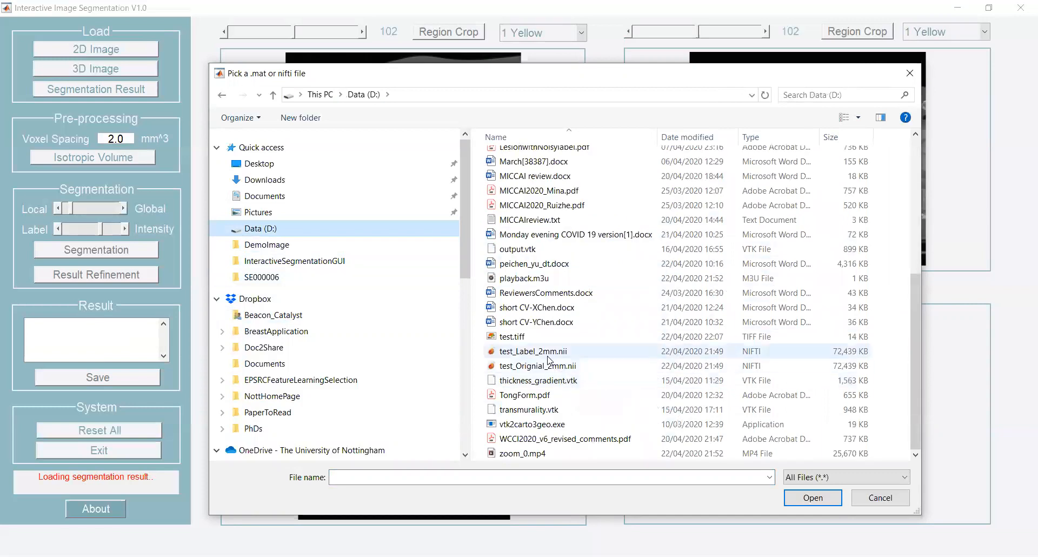
click(533, 351)
click(811, 503)
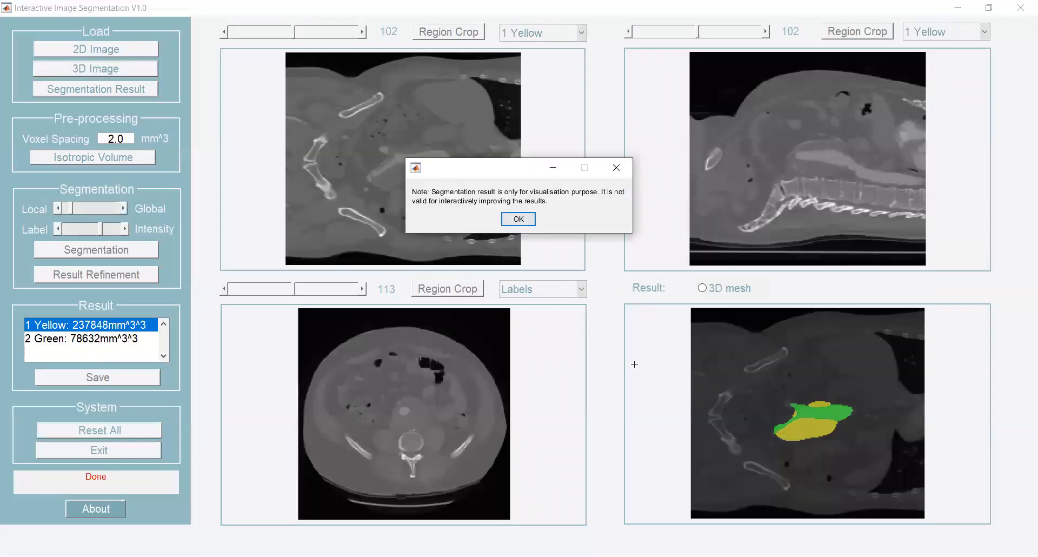
click(519, 219)
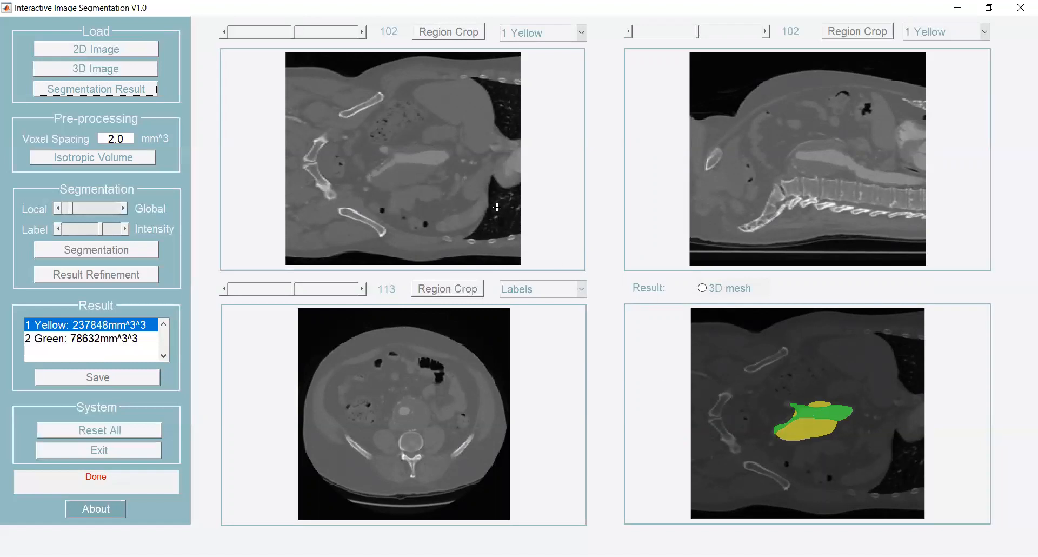
Examine the yellow and green label regions overlaid on the CT slice in the result view at several magnifications.
scroll(814, 426, up, 1)
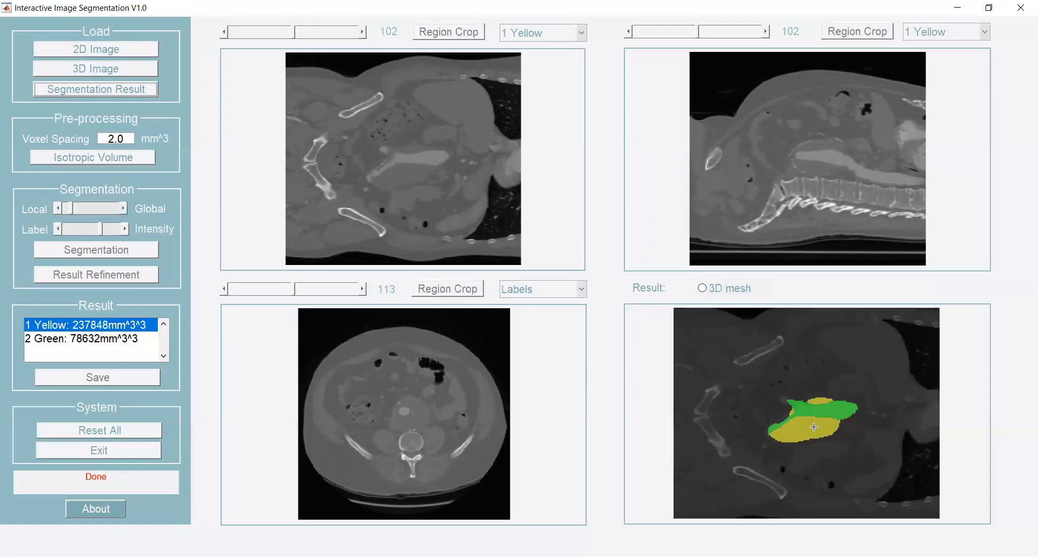
scroll(800, 411, up, 2)
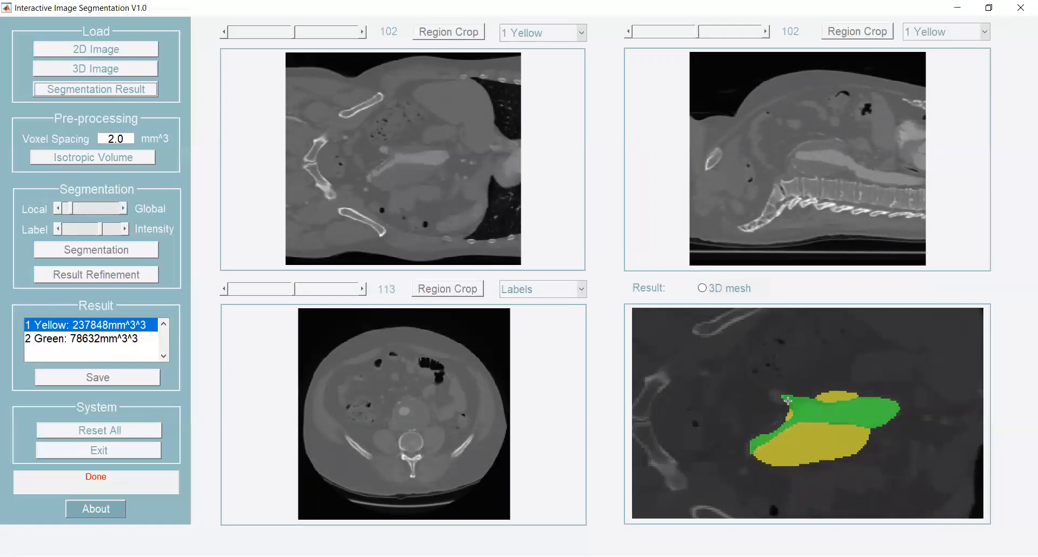
scroll(777, 396, up, 2)
scroll(777, 397, up, 2)
scroll(773, 394, up, 2)
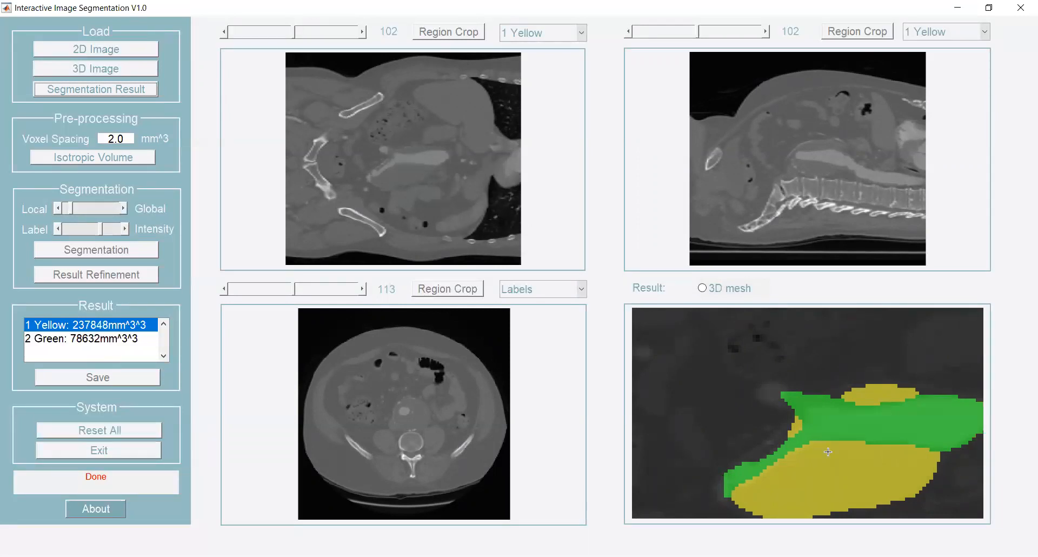
scroll(815, 412, down, 3)
scroll(816, 412, down, 1)
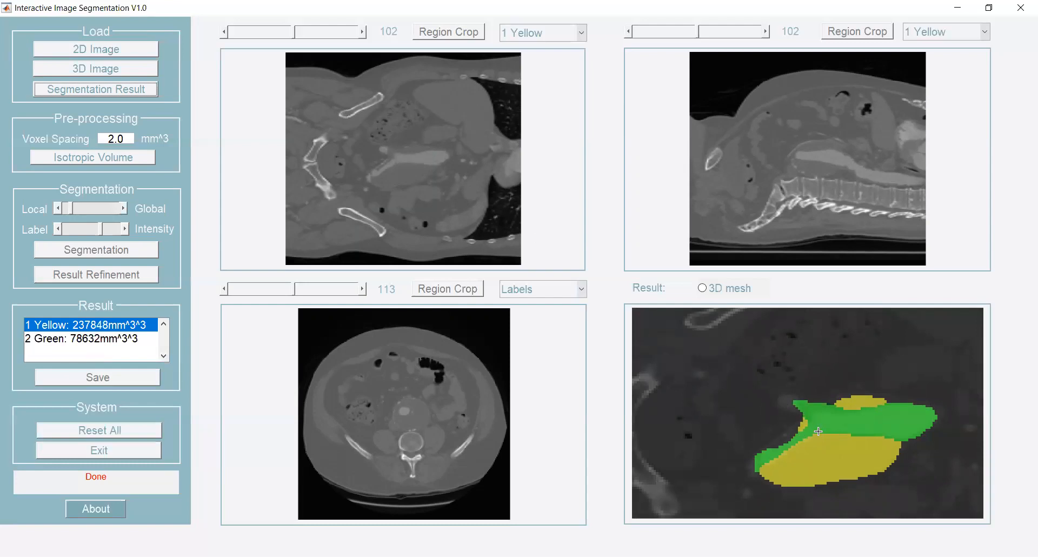
scroll(806, 427, down, 2)
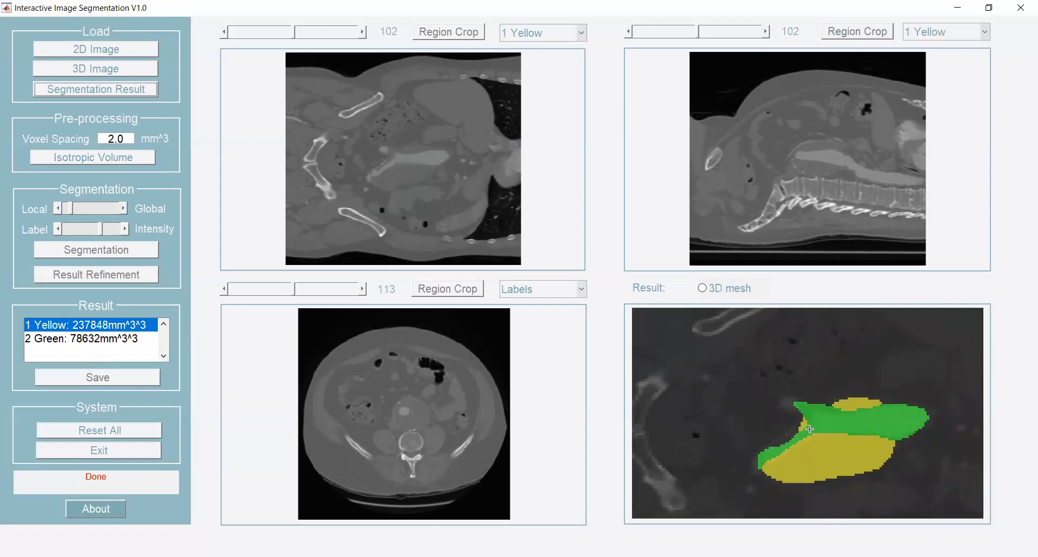
scroll(813, 427, down, 1)
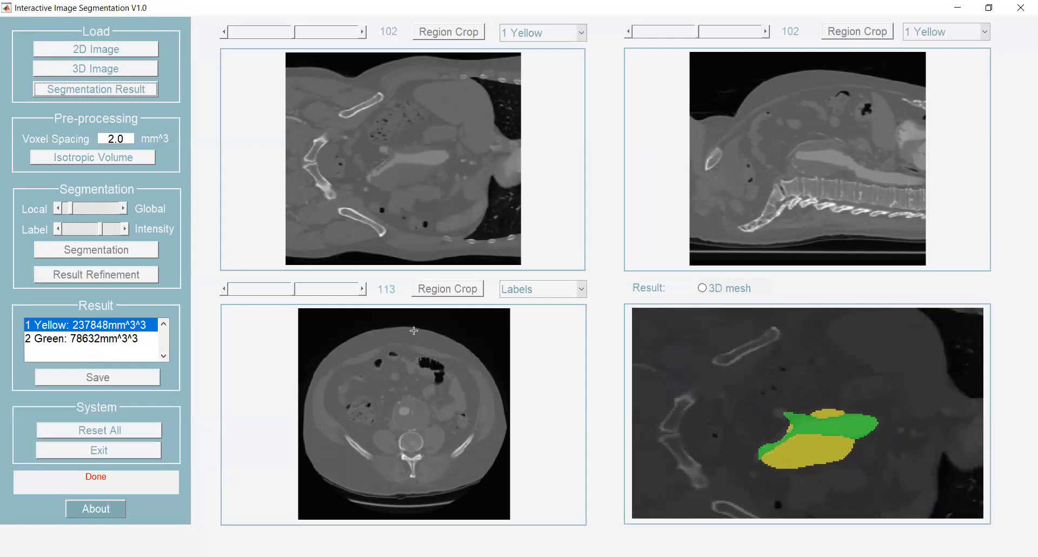
Reset the workspace and browse for a 3D image in Data > MRIWrist > Wrist volunteer 04 rt > A > A > A > B.
click(141, 433)
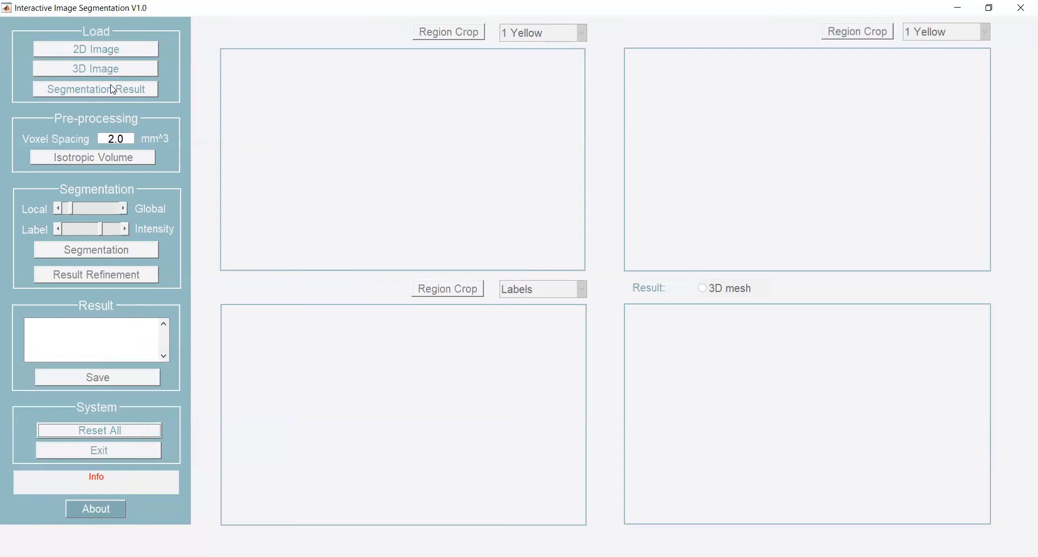
click(108, 68)
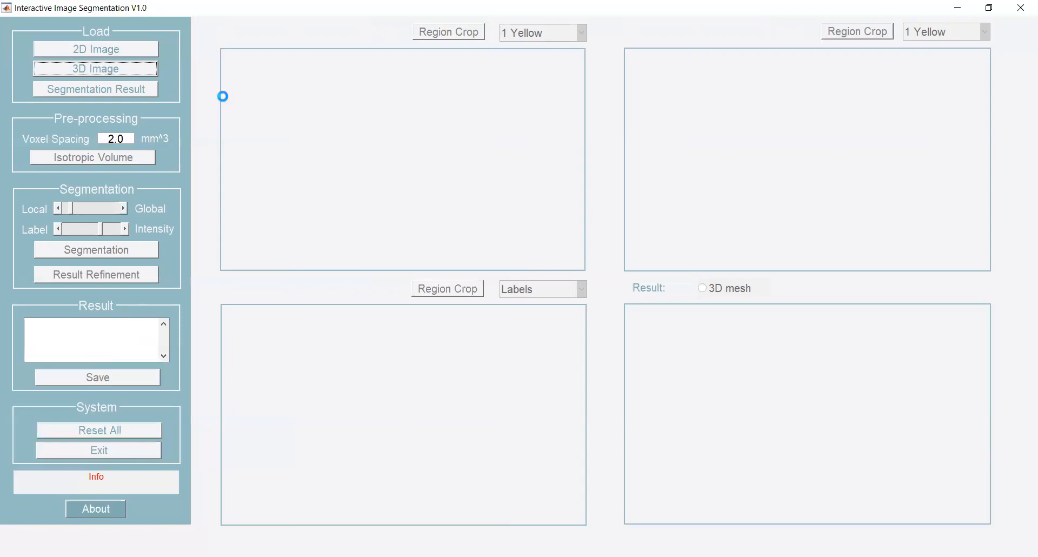
scroll(314, 380, down, 2)
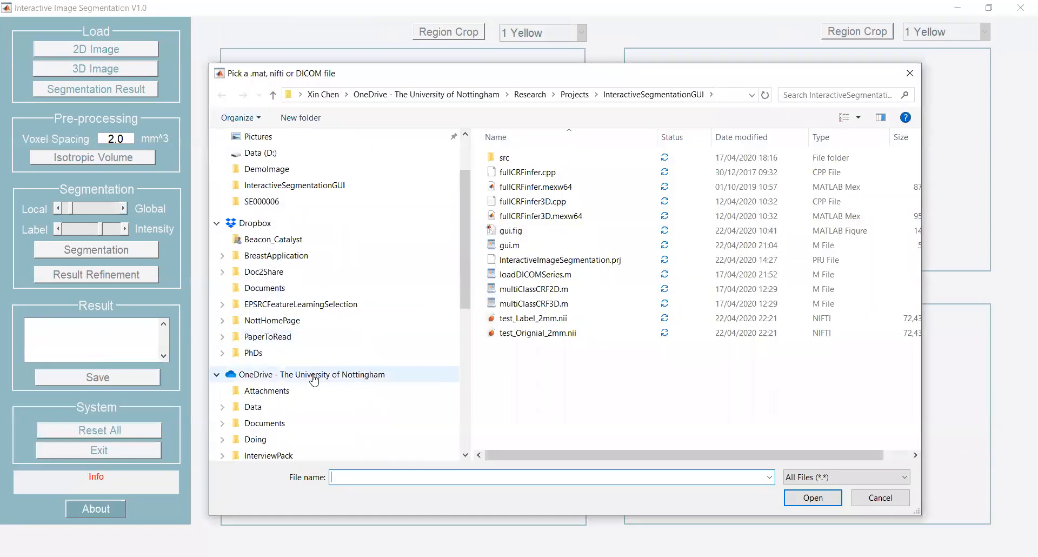
click(312, 407)
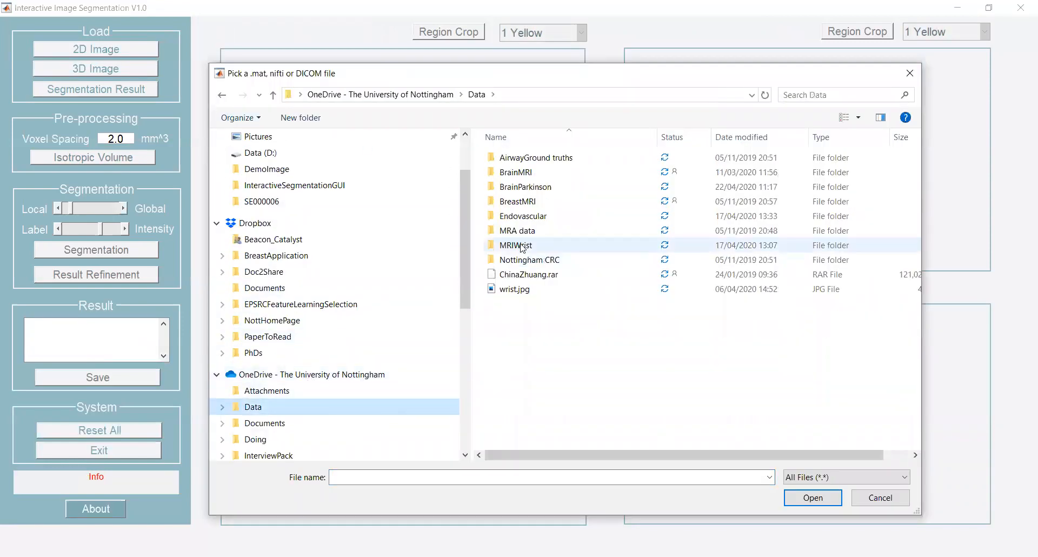
double_click(523, 246)
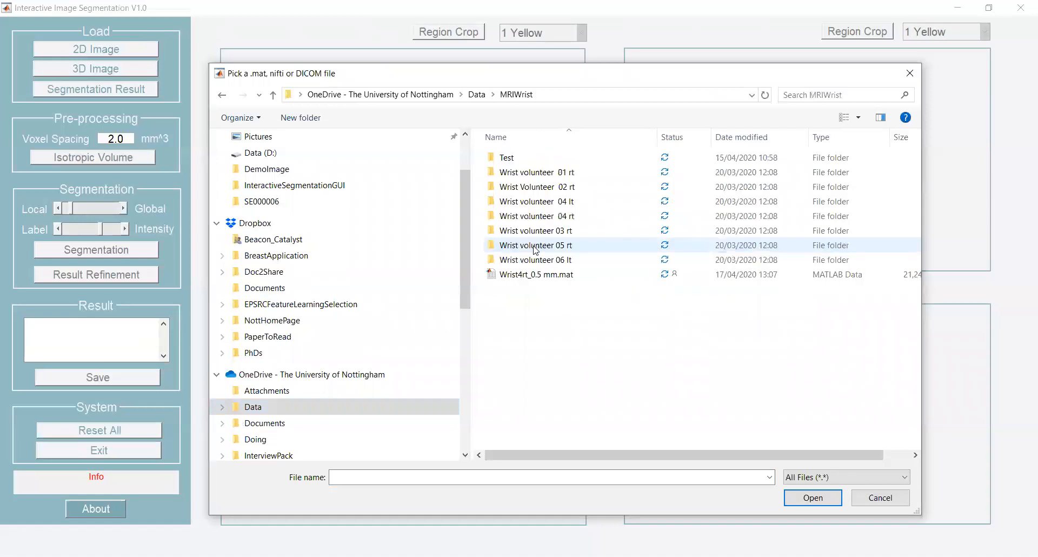
double_click(575, 216)
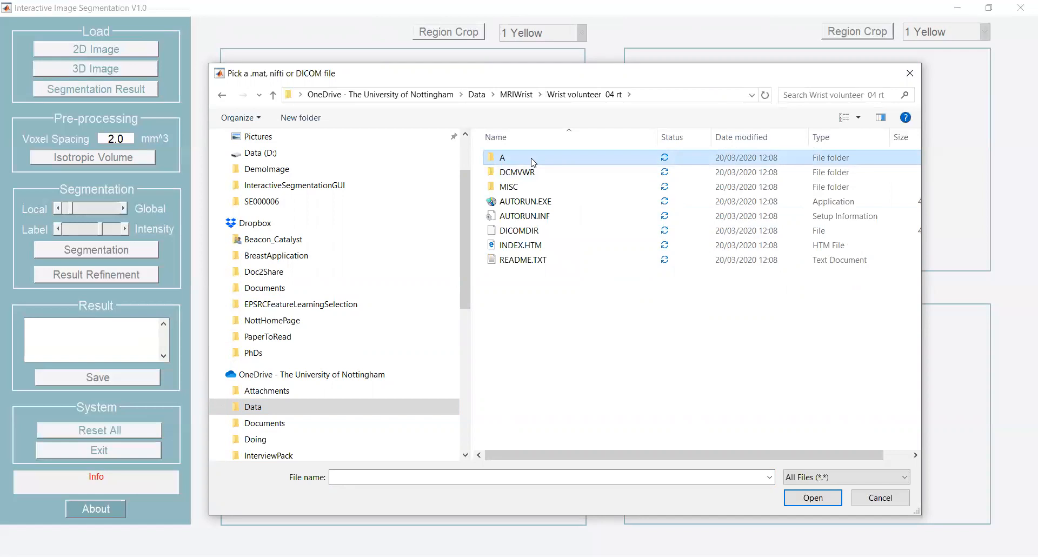
double_click(534, 159)
double_click(532, 161)
double_click(535, 165)
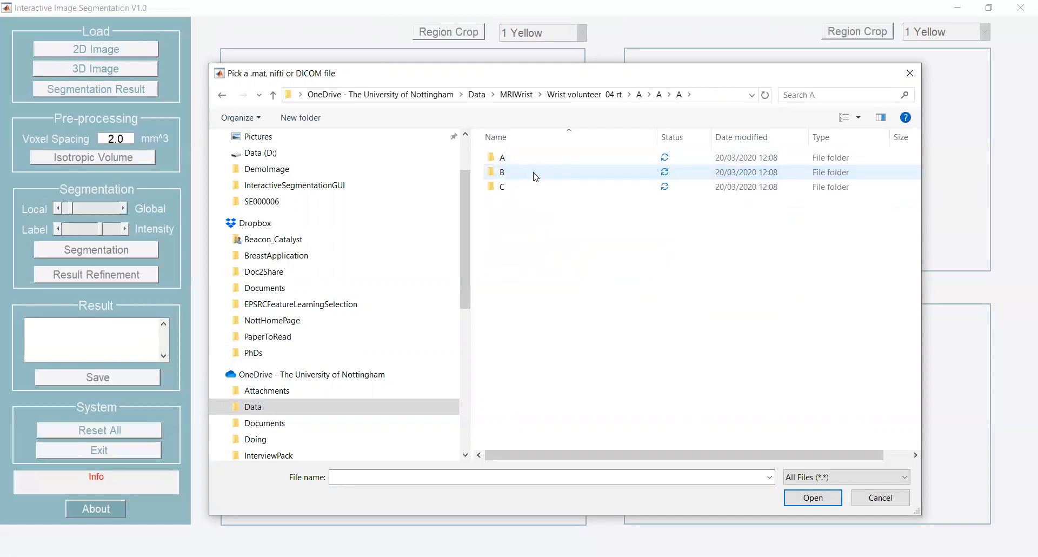
double_click(534, 174)
Load the wrist MRI volume from DICOM file Z00 and choose an image set from the offered list.
scroll(541, 243, down, 2)
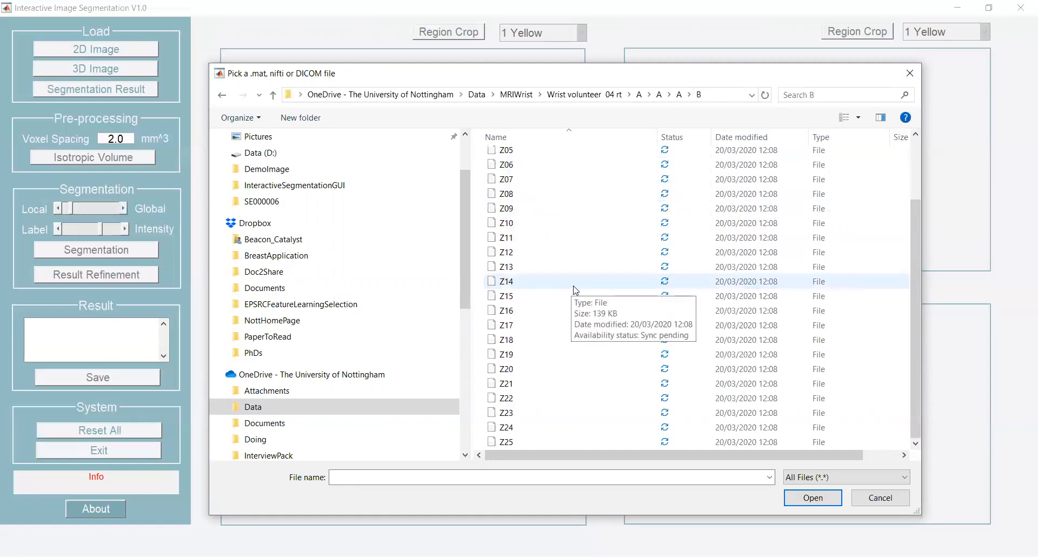
scroll(575, 290, up, 2)
click(511, 159)
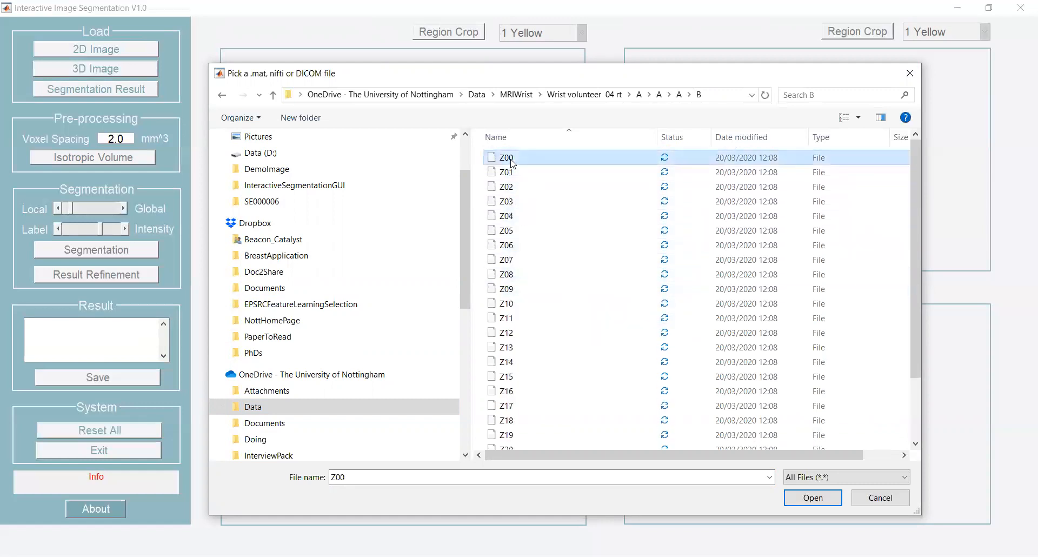
double_click(511, 159)
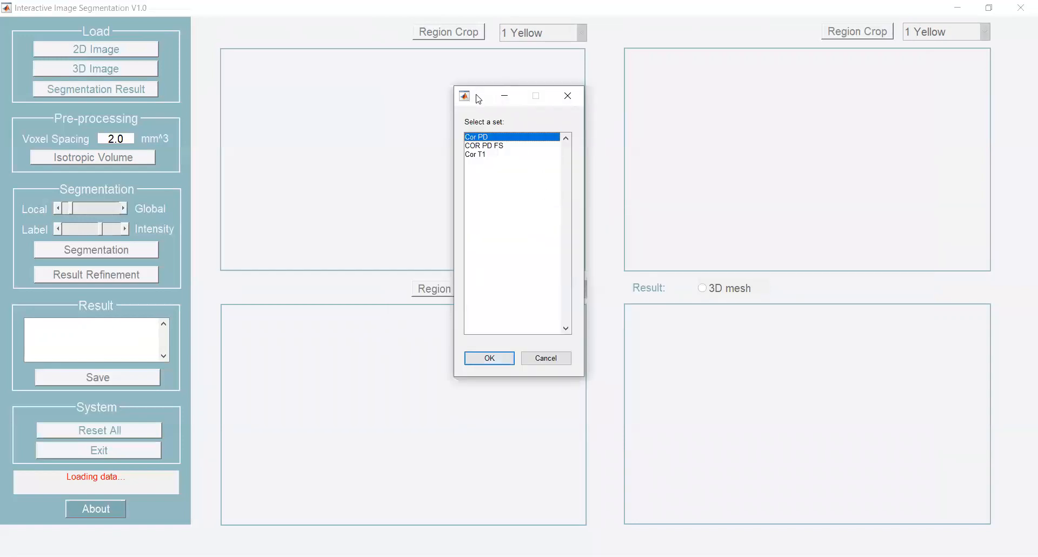
double_click(492, 170)
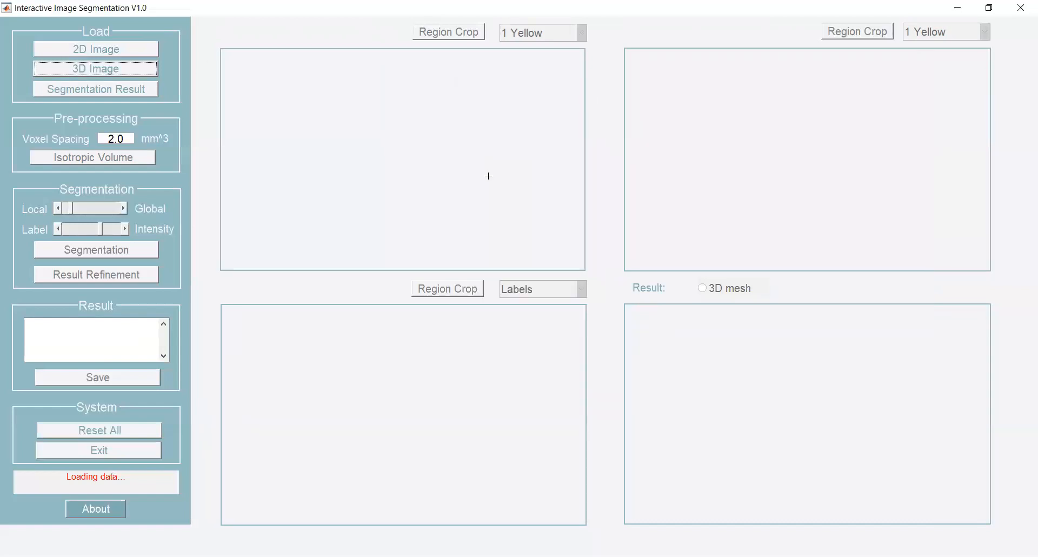
Look through the coronal slices of the wrist volume to examine the bones at different depths.
click(362, 290)
click(362, 290)
click(361, 290)
click(362, 291)
click(362, 291)
click(362, 291)
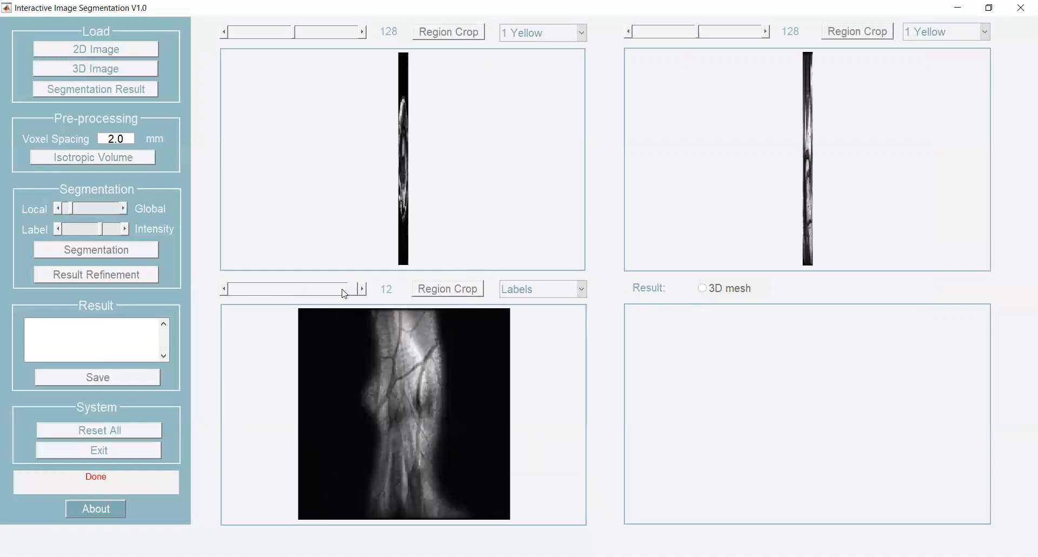
click(276, 292)
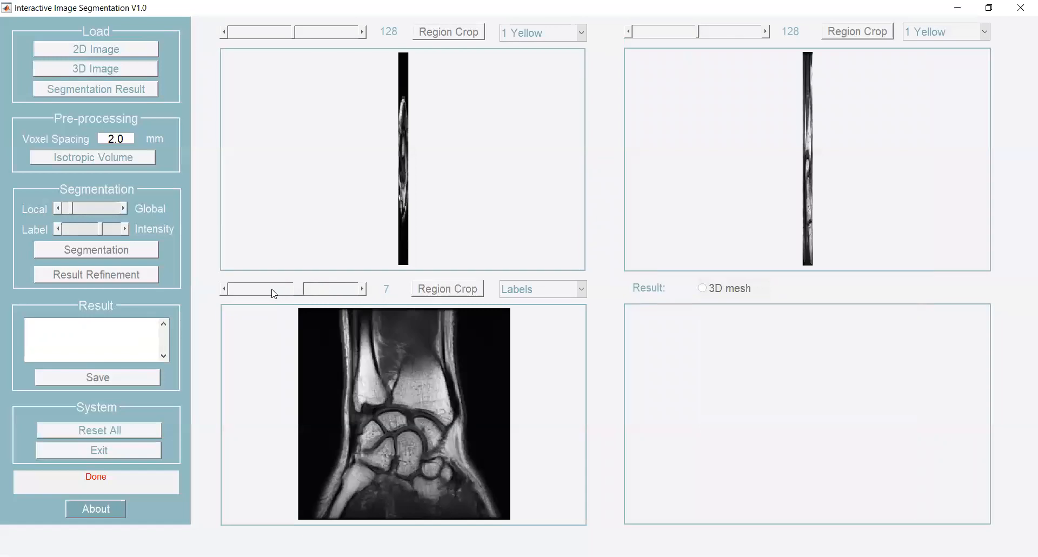
click(275, 294)
click(274, 294)
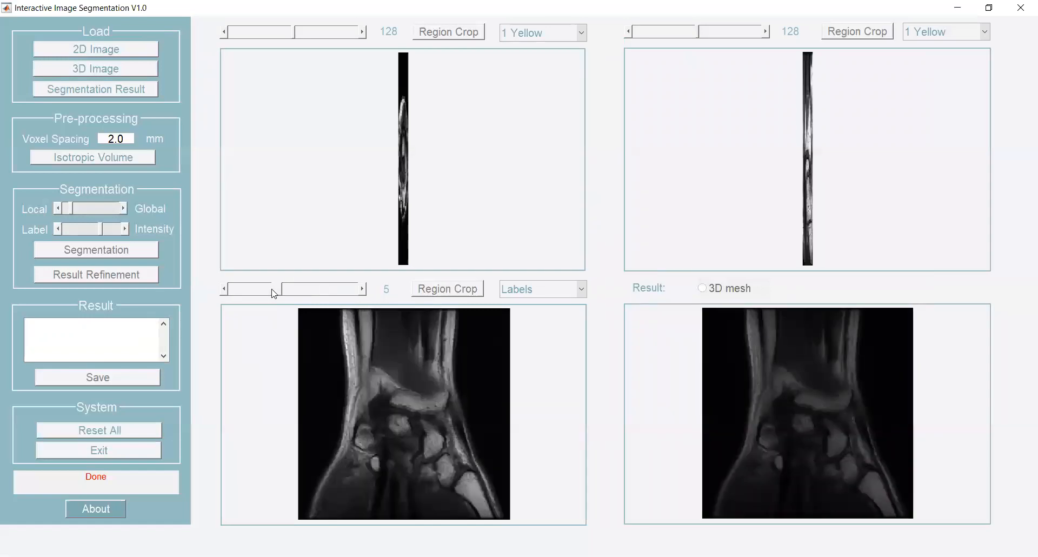
click(245, 292)
click(243, 293)
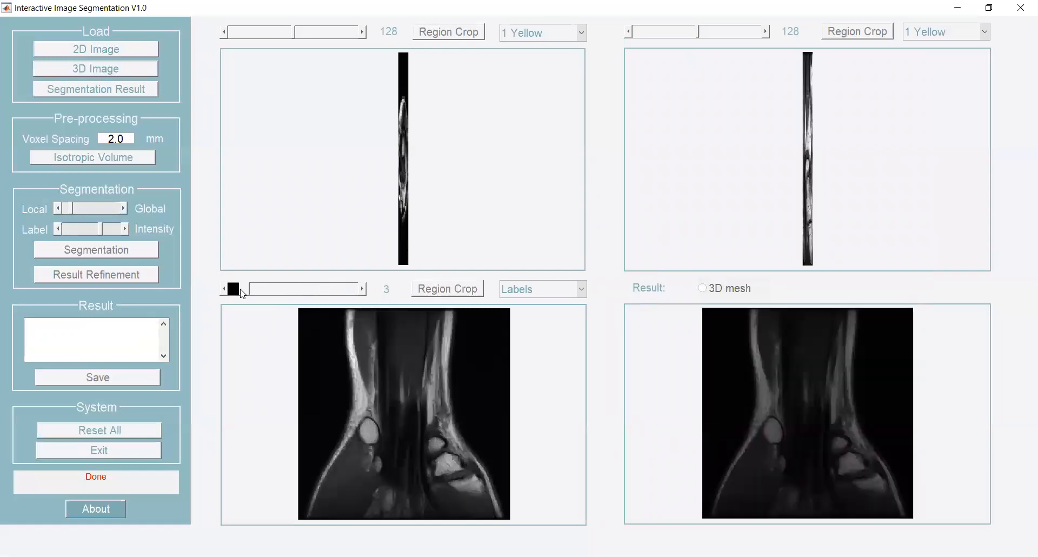
click(307, 290)
click(306, 291)
click(307, 291)
click(307, 291)
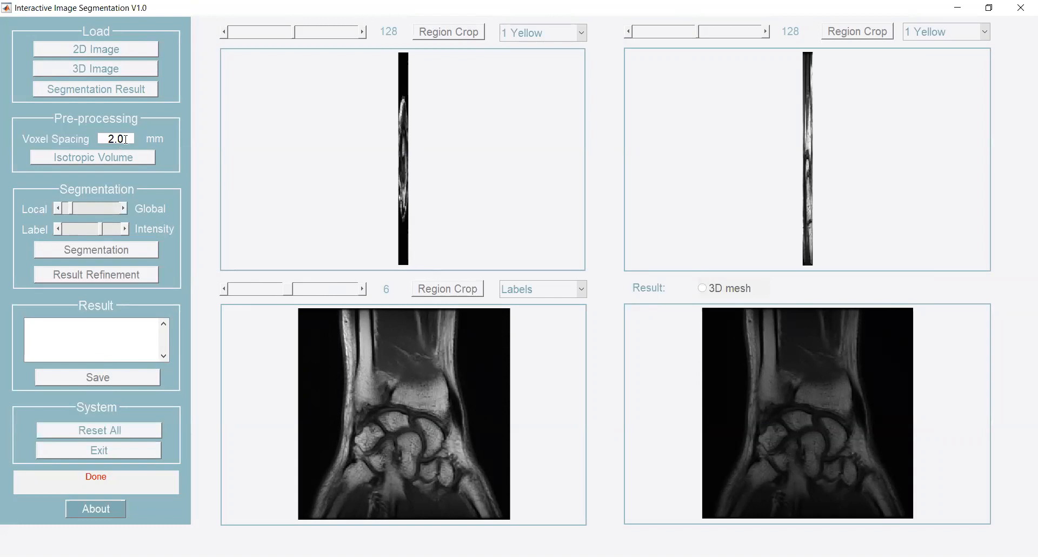
Resample the wrist volume to an isotropic voxel spacing of 1 mm and browse its coronal slices, stopping at slice 23.
click(133, 163)
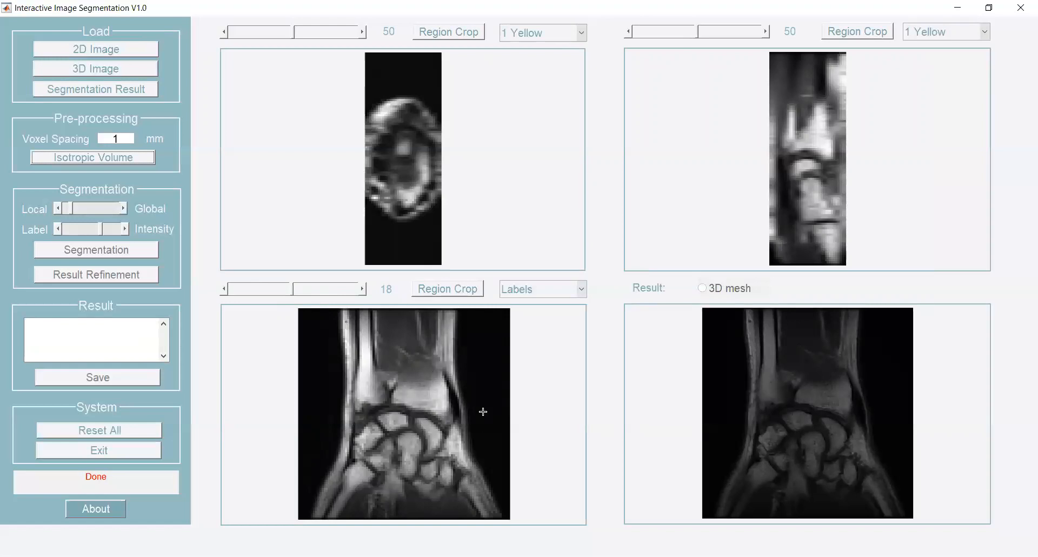
click(363, 289)
click(363, 289)
click(363, 289)
click(363, 289)
click(363, 289)
click(364, 288)
click(364, 289)
click(363, 289)
click(363, 289)
click(296, 288)
click(281, 290)
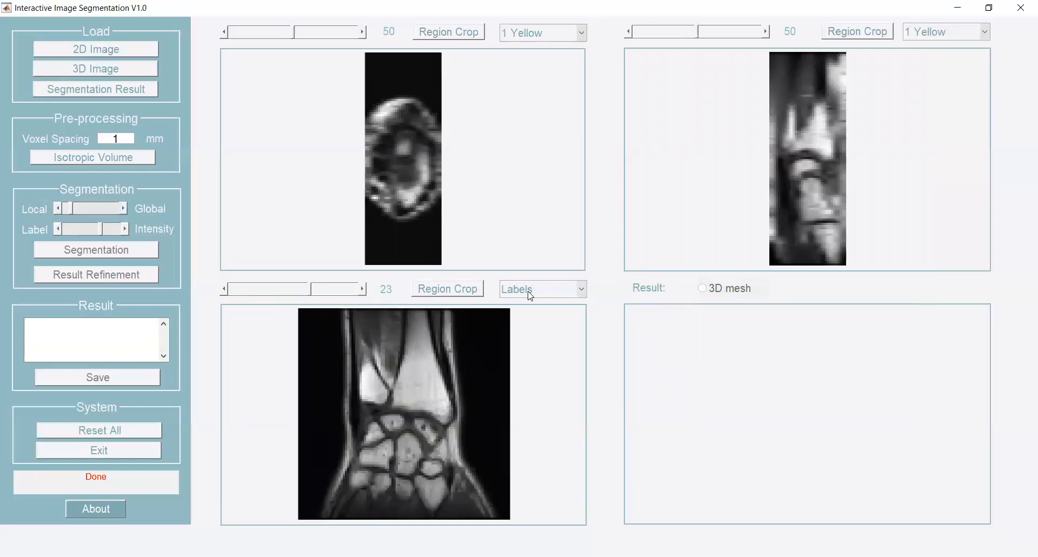
Load the saved segmentation result Wrist4rt_0.5 mm.mat from Data > MRIWrist for the 1 mm wrist volume and dismiss the note.
click(582, 295)
click(582, 291)
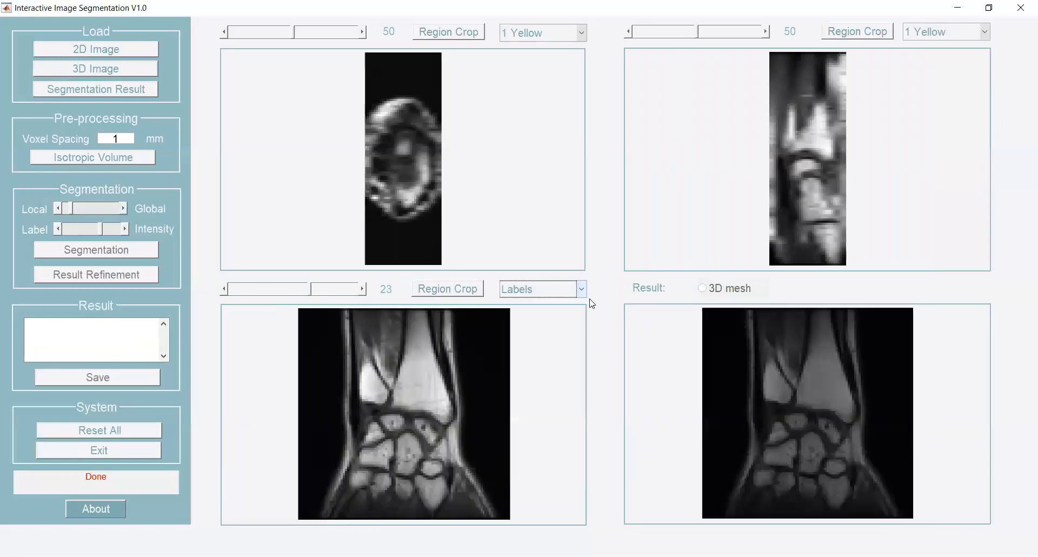
click(110, 90)
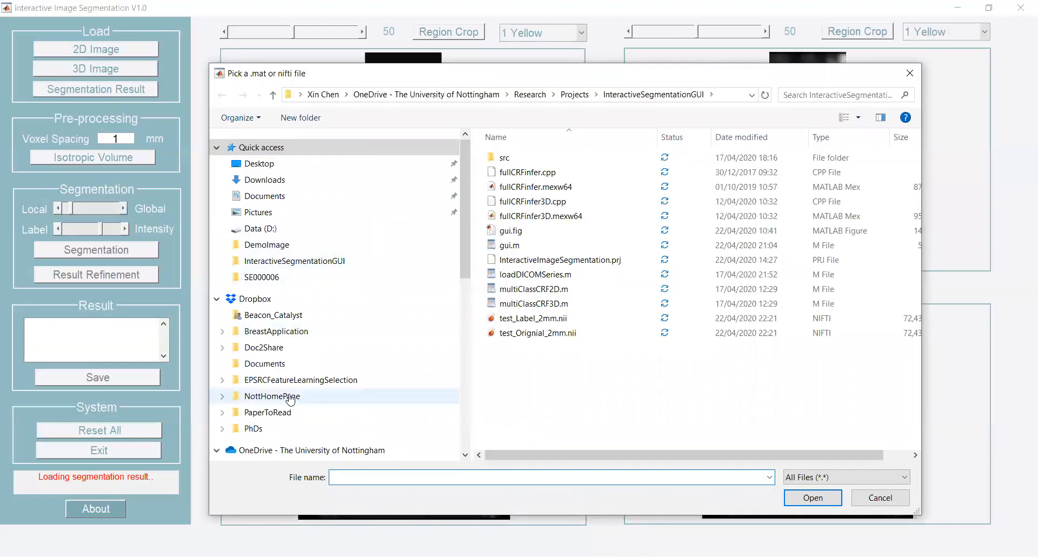
scroll(297, 403, down, 3)
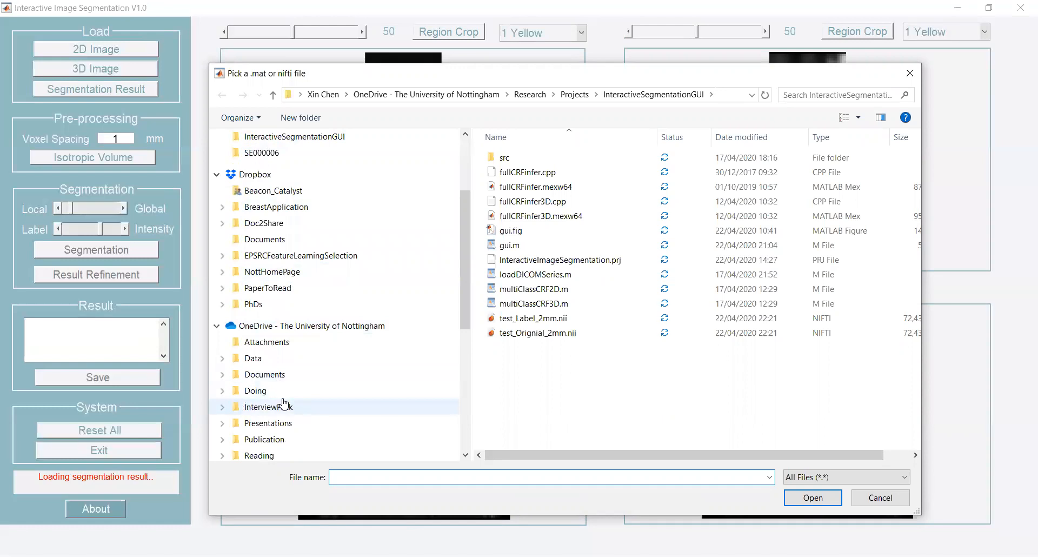
click(253, 358)
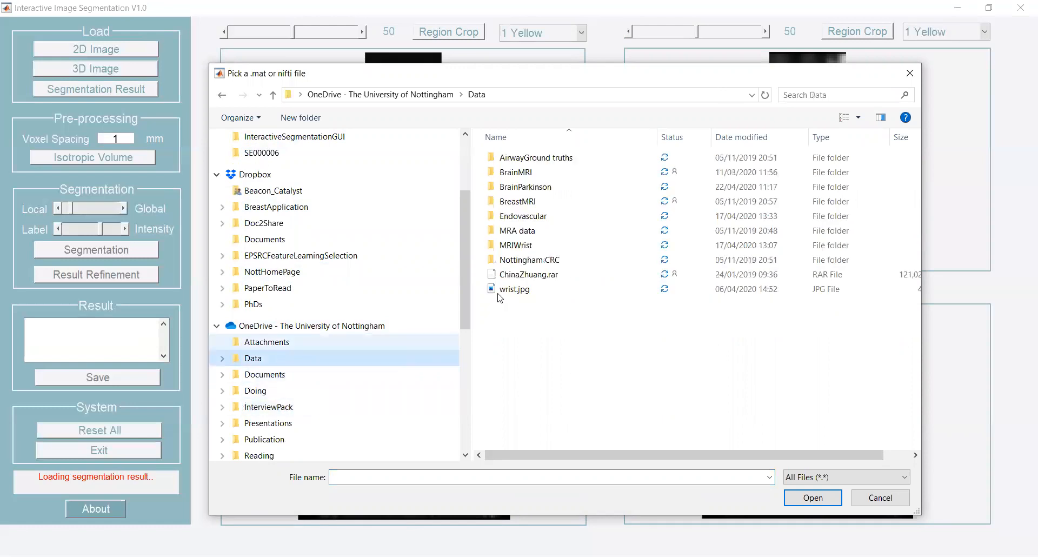
double_click(530, 245)
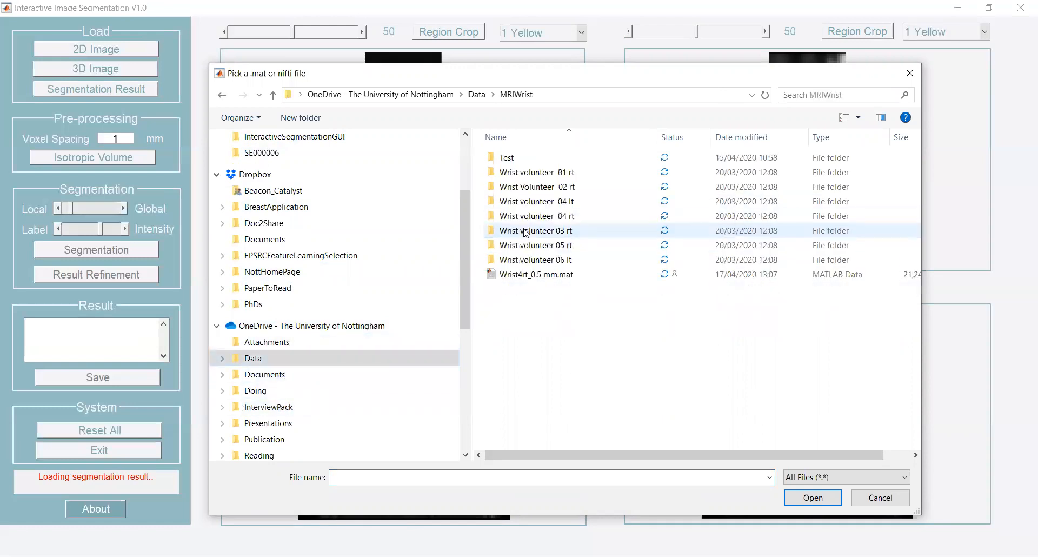
double_click(538, 275)
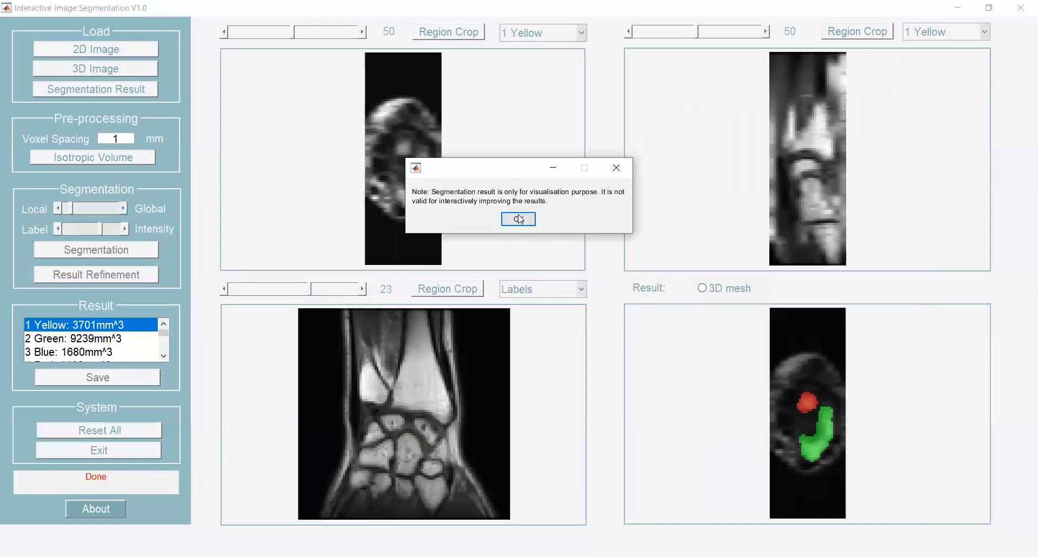
click(518, 219)
Browse the coronal slices back and forth to examine the coloured bone segmentation at different depths, stopping at slice 22.
click(343, 292)
click(344, 293)
click(265, 291)
click(264, 290)
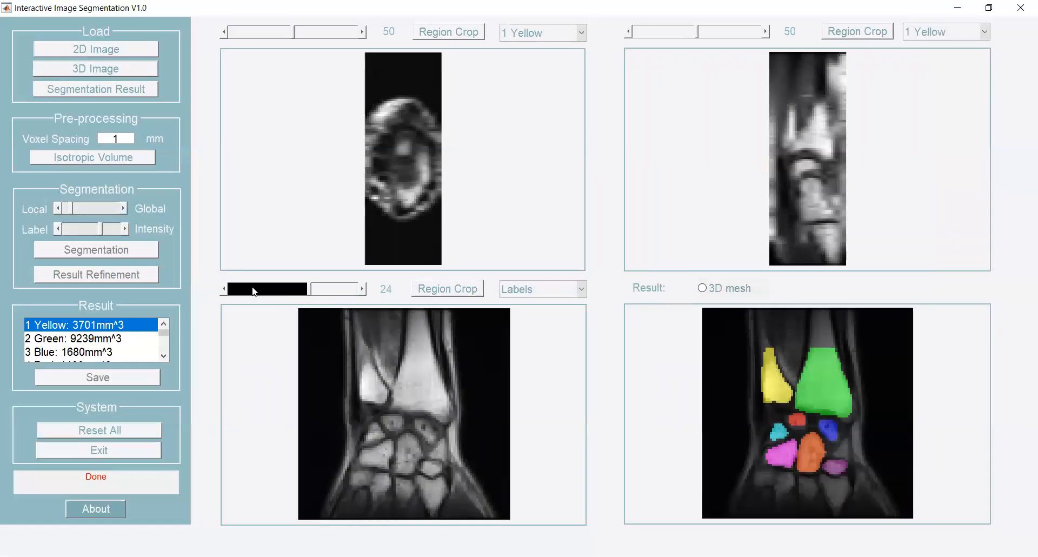
click(254, 291)
click(253, 292)
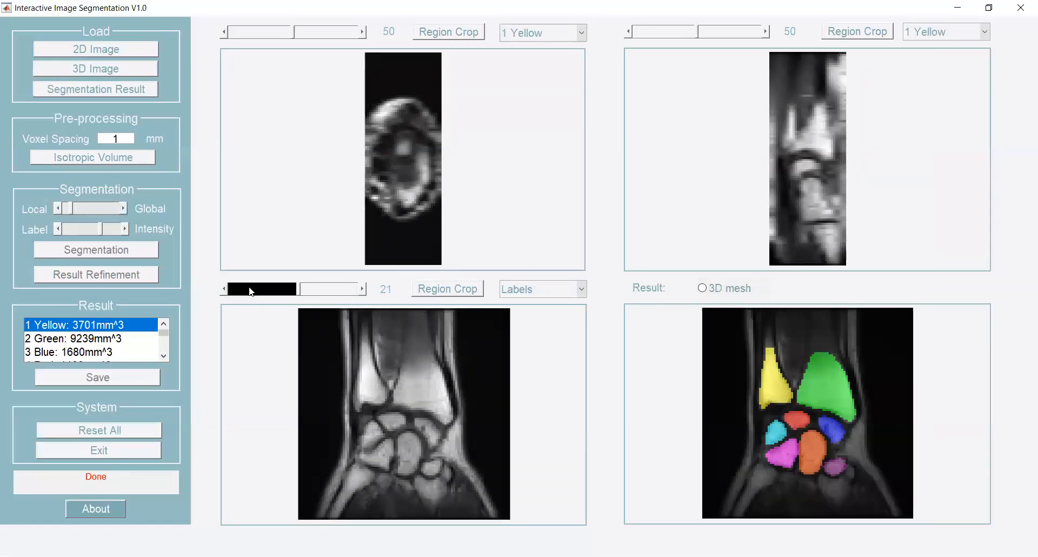
click(252, 292)
click(252, 292)
click(252, 291)
click(252, 292)
click(252, 292)
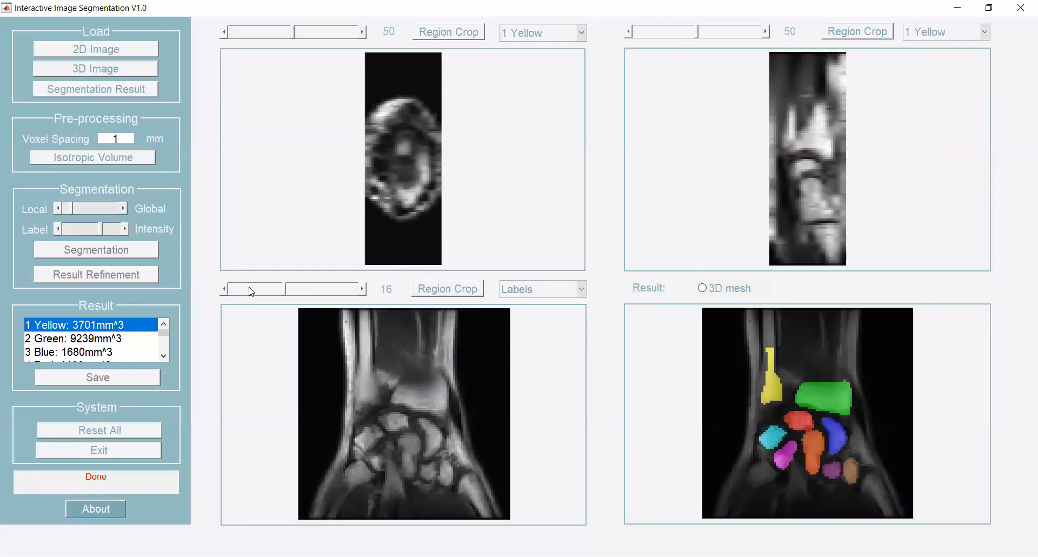
click(252, 292)
click(308, 292)
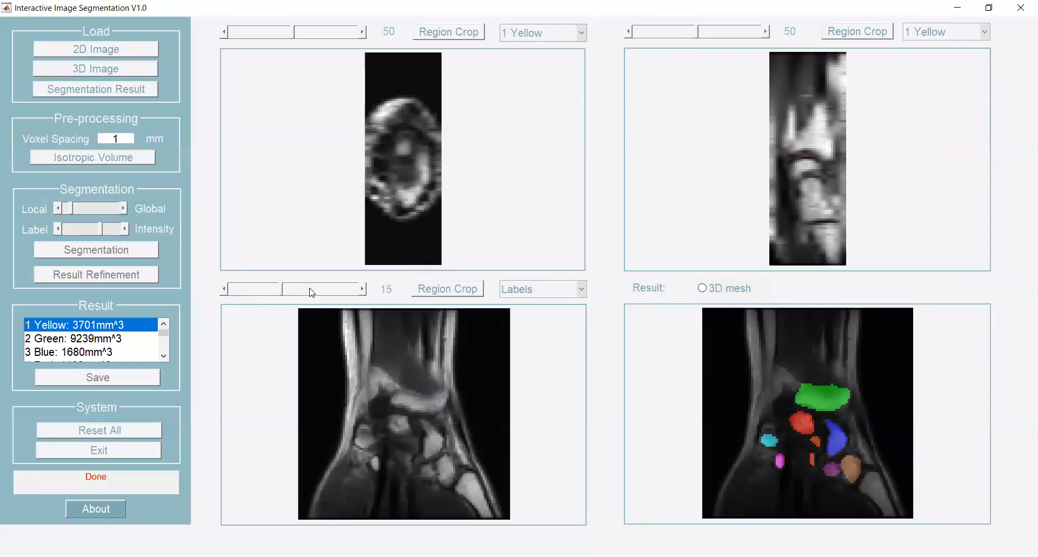
click(323, 288)
click(324, 288)
click(324, 288)
click(324, 288)
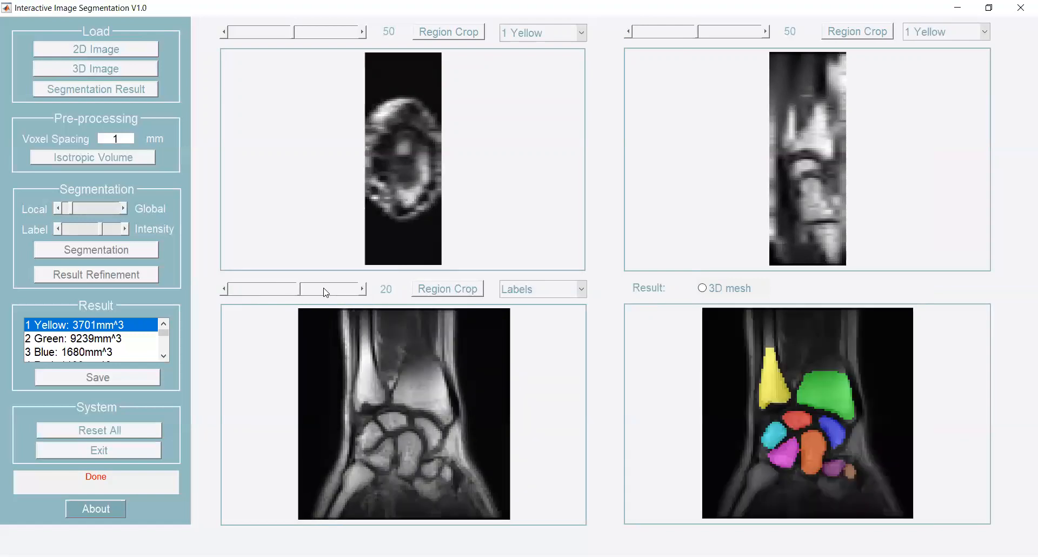
click(324, 288)
click(326, 292)
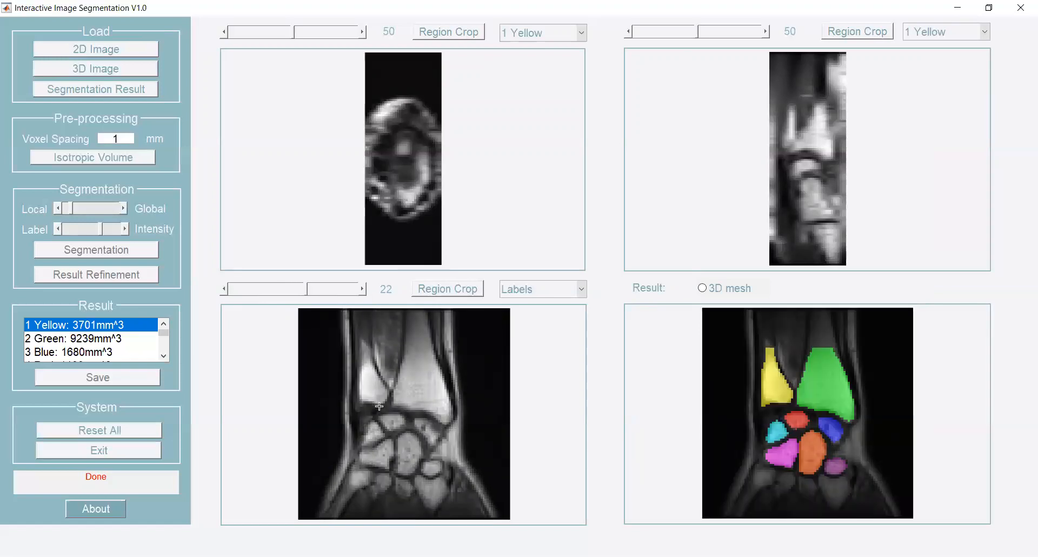
click(363, 290)
click(362, 290)
click(362, 289)
click(347, 289)
click(347, 288)
click(349, 291)
click(348, 291)
click(285, 293)
click(276, 293)
click(272, 293)
click(272, 293)
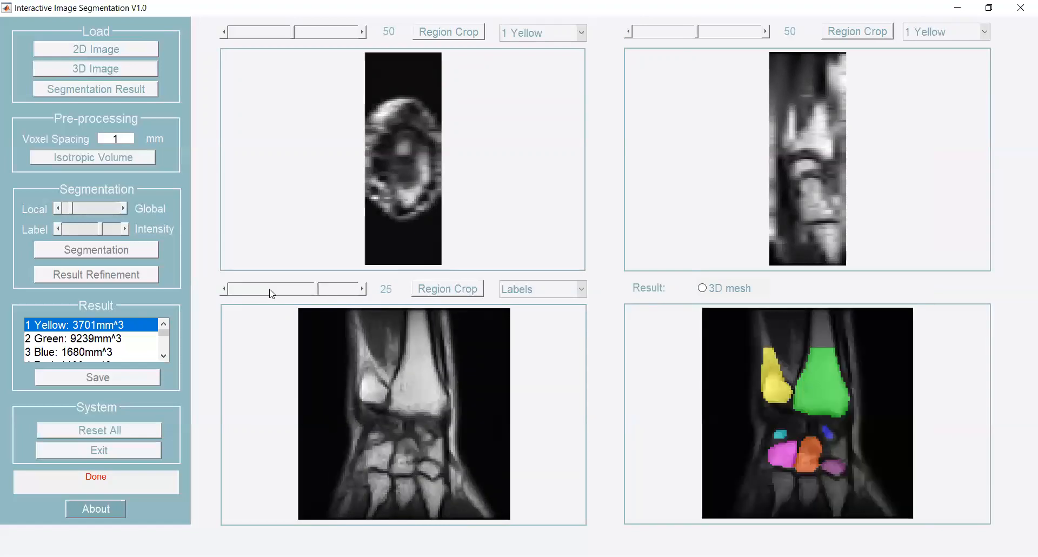
click(272, 293)
click(272, 294)
click(272, 293)
click(272, 293)
click(272, 294)
click(272, 294)
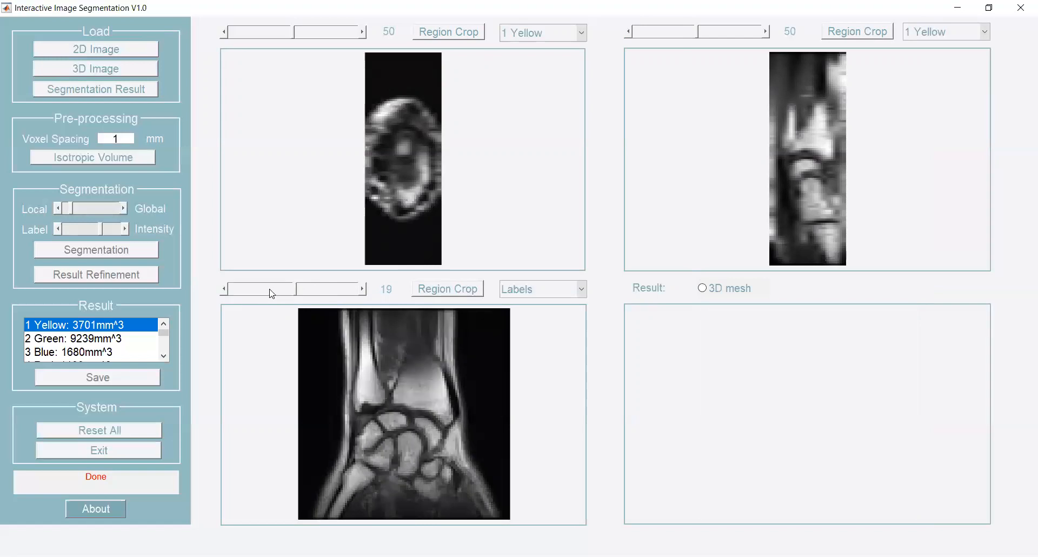
click(262, 293)
click(262, 294)
click(258, 294)
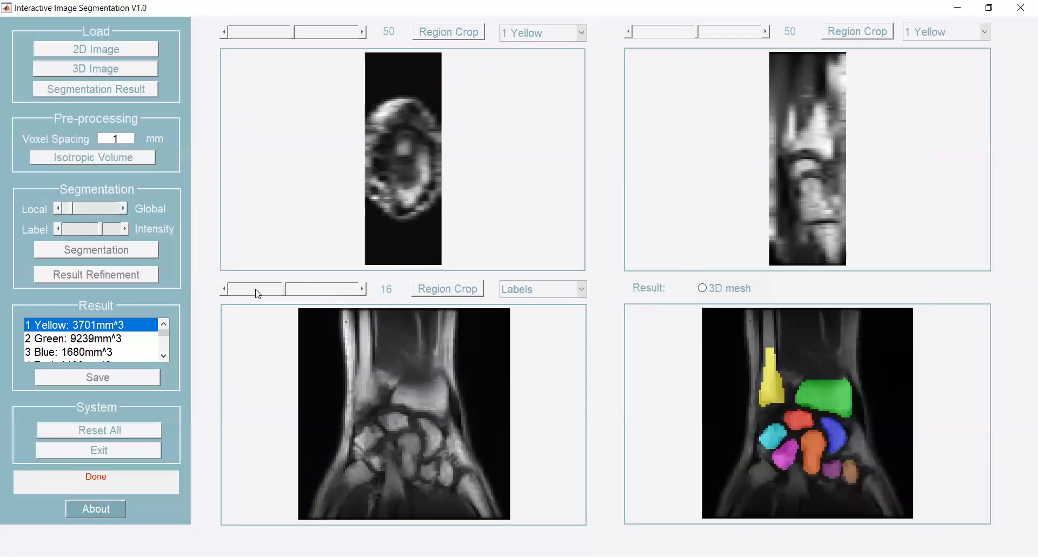
click(258, 293)
click(258, 293)
click(258, 293)
click(258, 294)
click(326, 290)
click(326, 290)
click(326, 291)
click(326, 290)
click(326, 290)
click(326, 290)
click(326, 290)
click(326, 290)
click(326, 290)
click(328, 290)
click(330, 291)
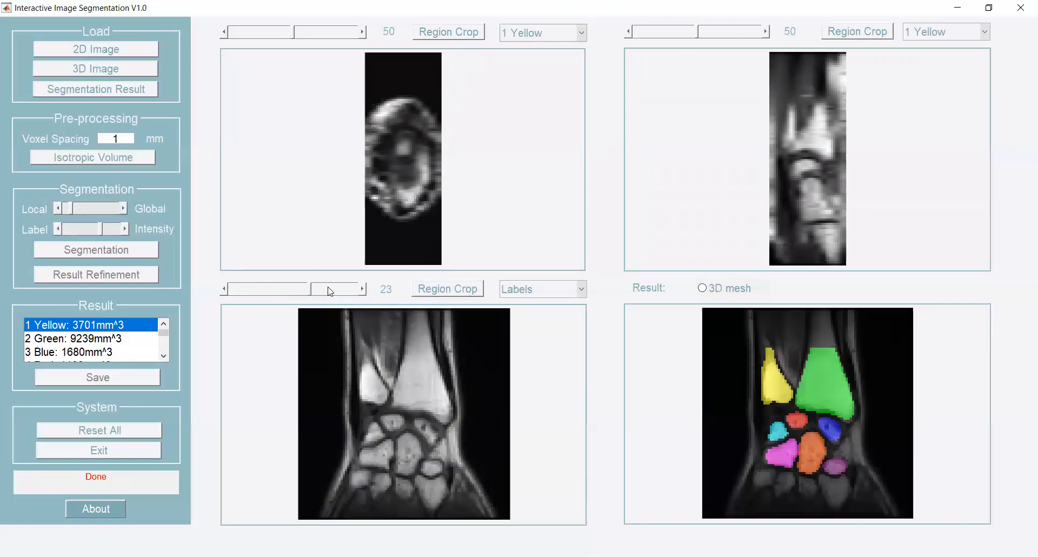
click(328, 289)
click(273, 291)
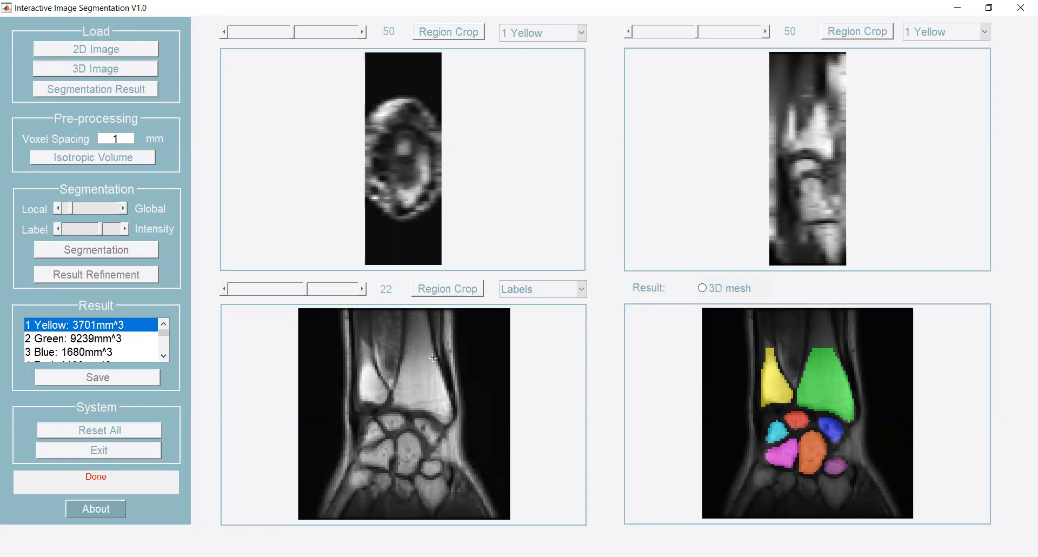
Display the wrist segmentation result as a 3D mesh and rotate the bone model to a frontal view.
click(721, 288)
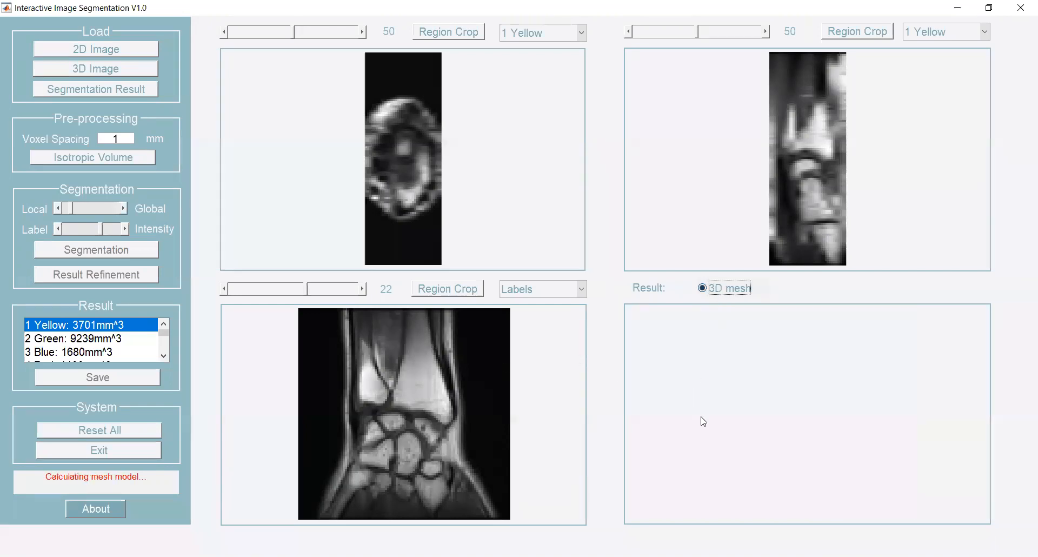
drag(806, 409, 855, 397)
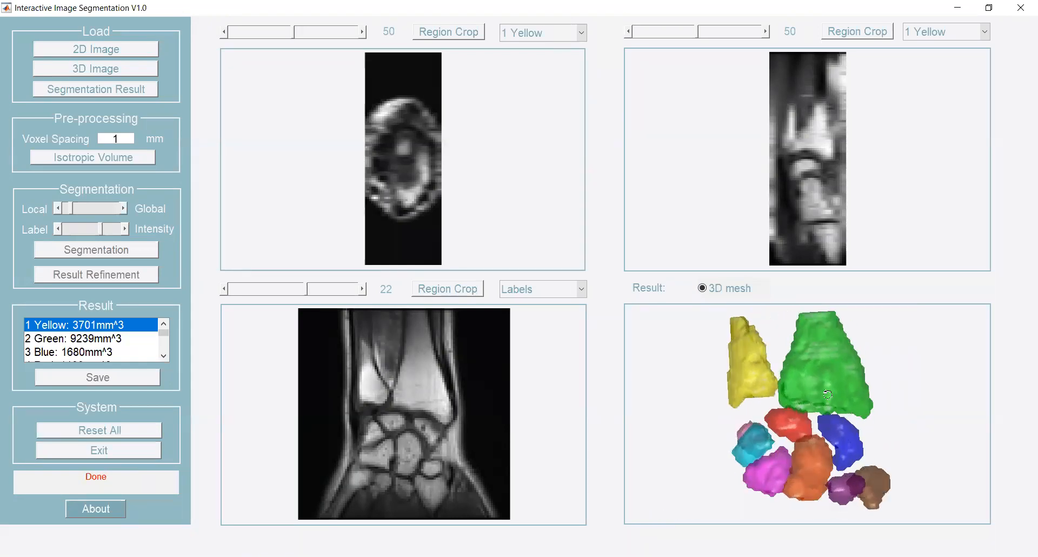
Set the voxel spacing to 0.5 mm and resample the wrist volume isotropically.
drag(133, 138, 73, 134)
text(0.5)
click(89, 159)
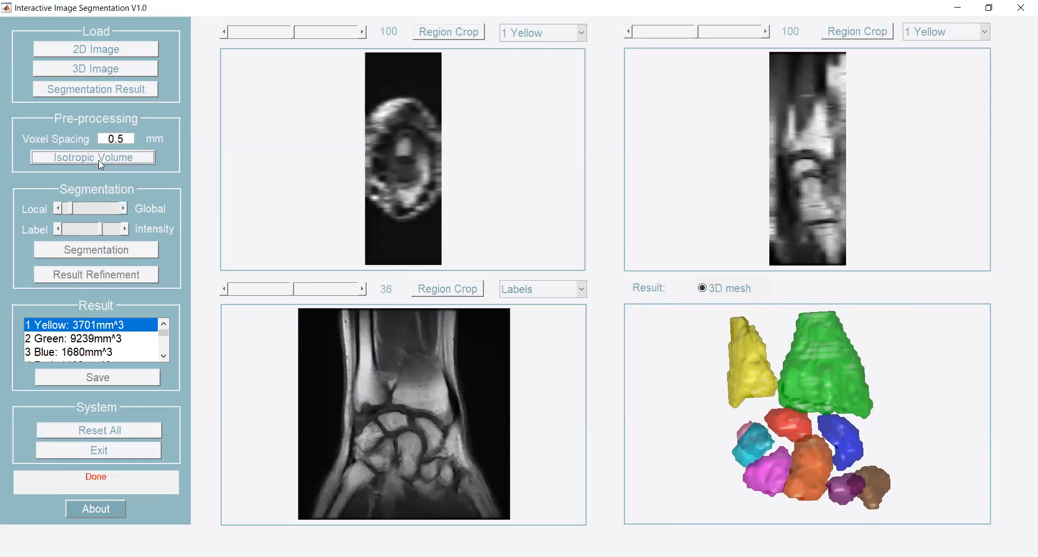
Reload the segmentation result Wrist4rt_0.5 mm.mat from Data > MRIWrist for the 0.5 mm volume and dismiss the note.
click(131, 89)
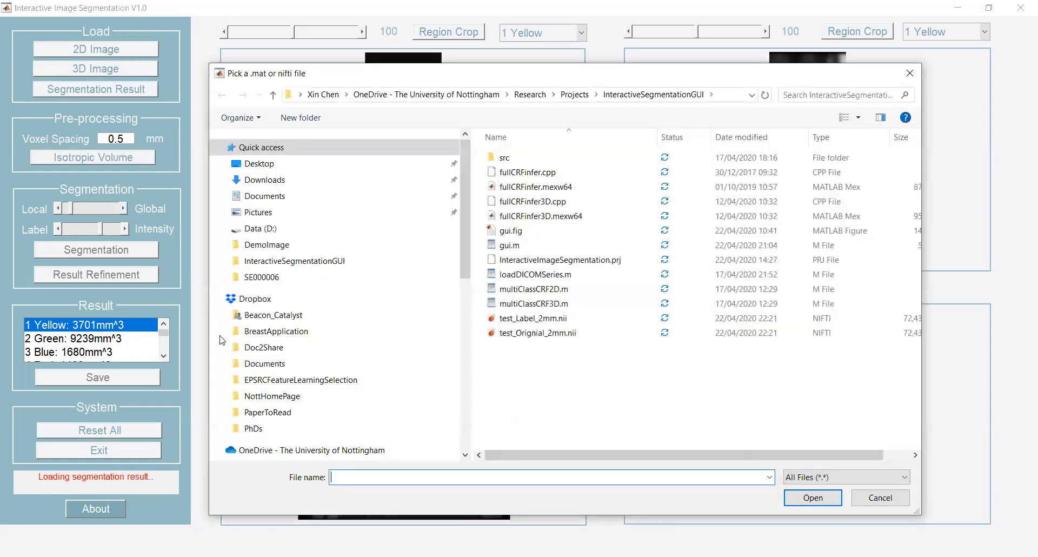
scroll(324, 371, down, 5)
scroll(323, 376, down, 5)
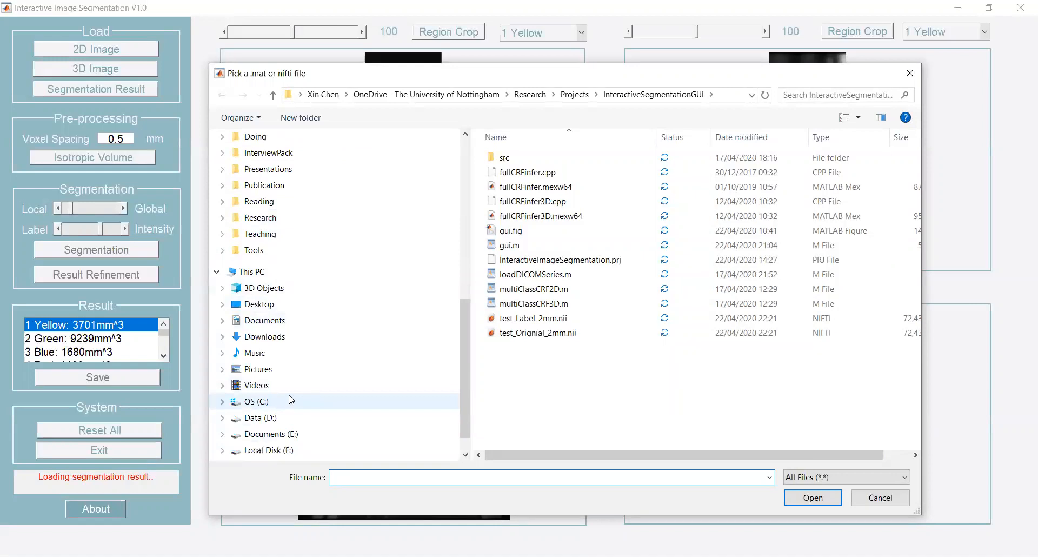
scroll(291, 400, down, 1)
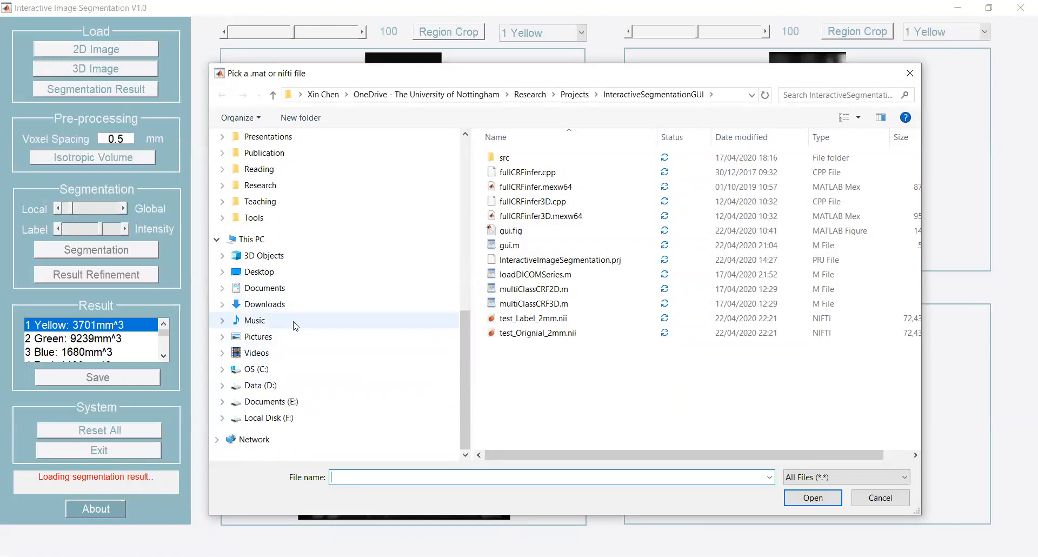
scroll(292, 306, up, 2)
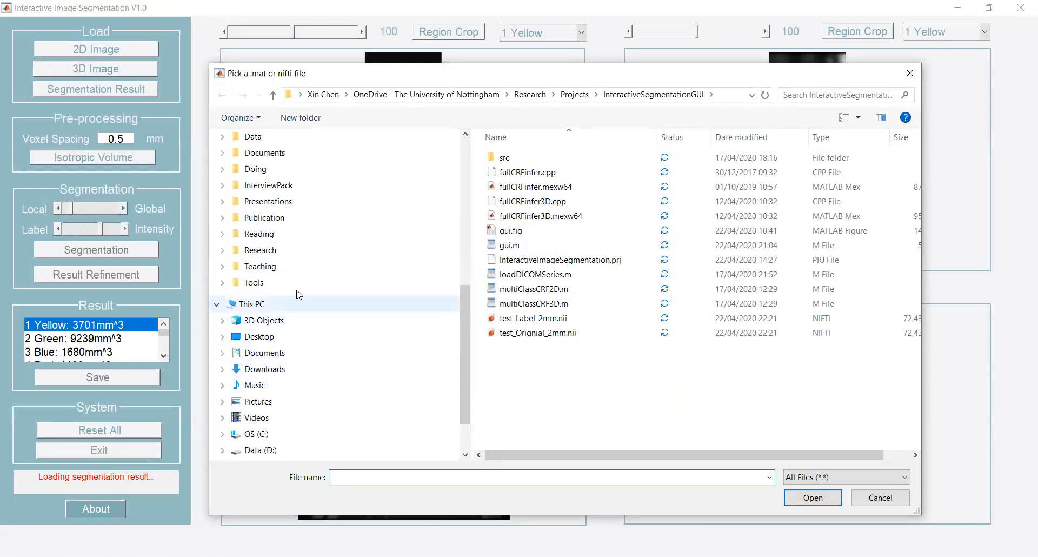
scroll(270, 179, up, 1)
click(265, 152)
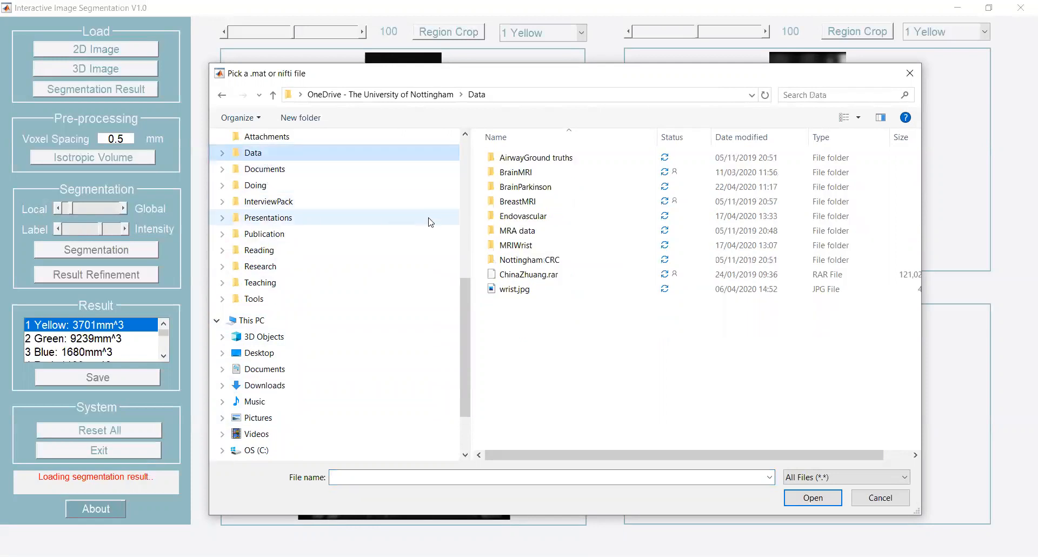
double_click(527, 243)
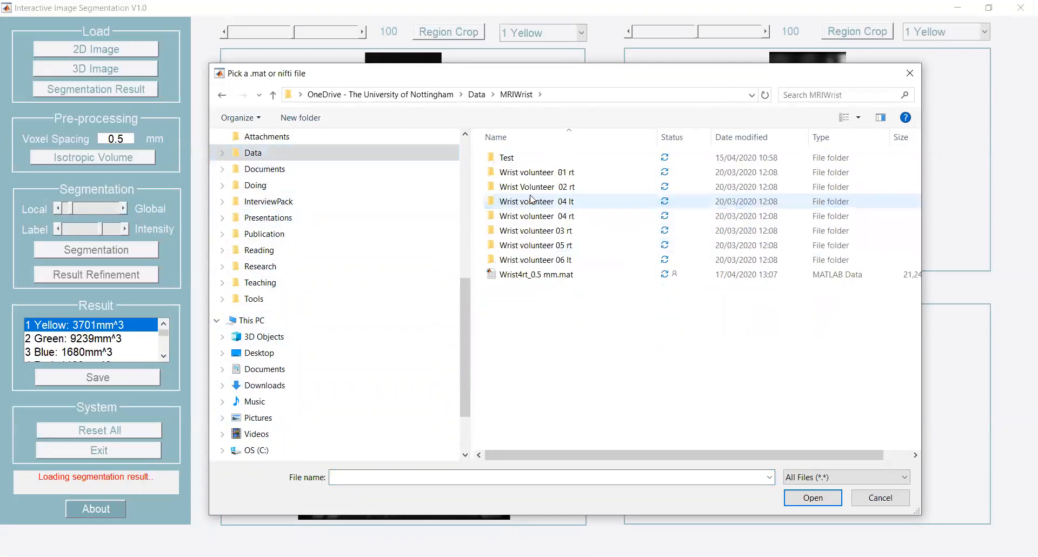
click(552, 276)
double_click(552, 277)
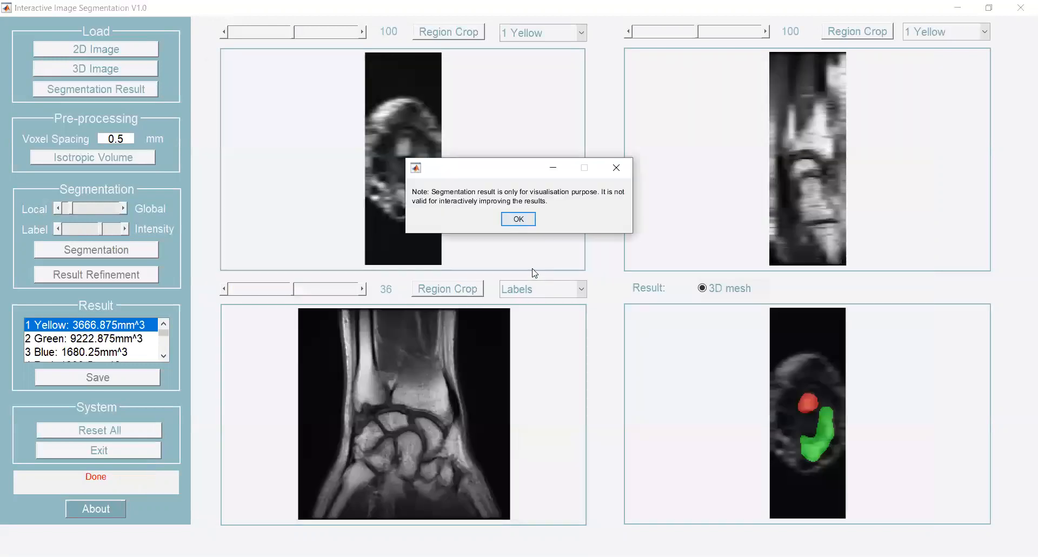
click(518, 219)
Show the reloaded 0.5 mm segmentation as a 3D mesh and rotate it to face the wrist bones frontally.
click(730, 291)
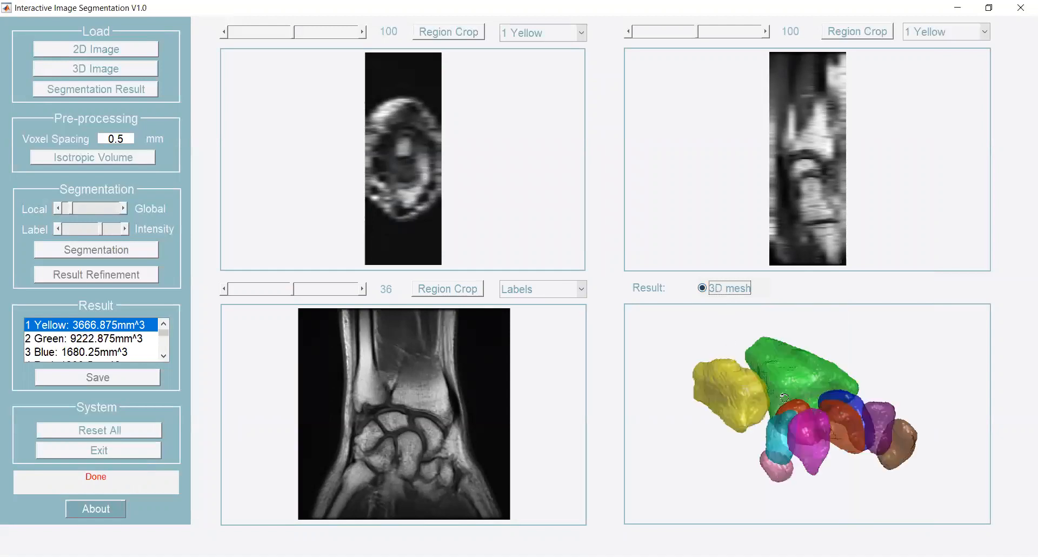
drag(809, 396, 793, 418)
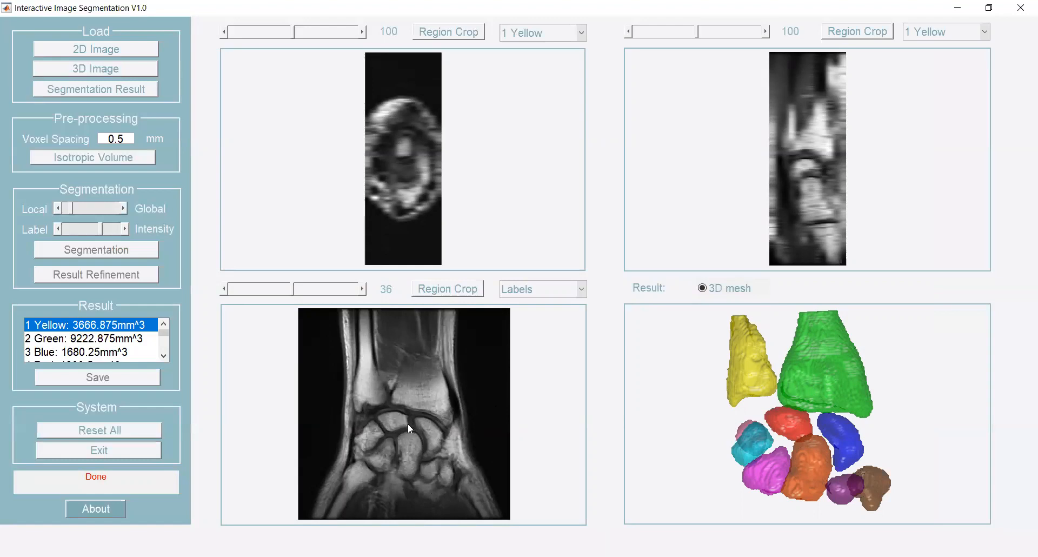
Read the software's About information with its usage instructions and close it.
click(116, 511)
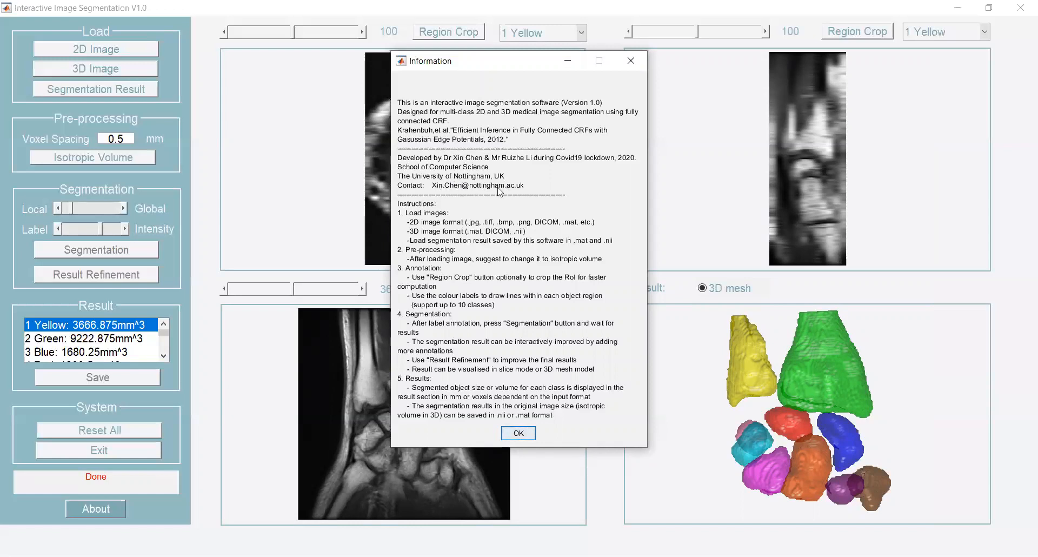
click(519, 434)
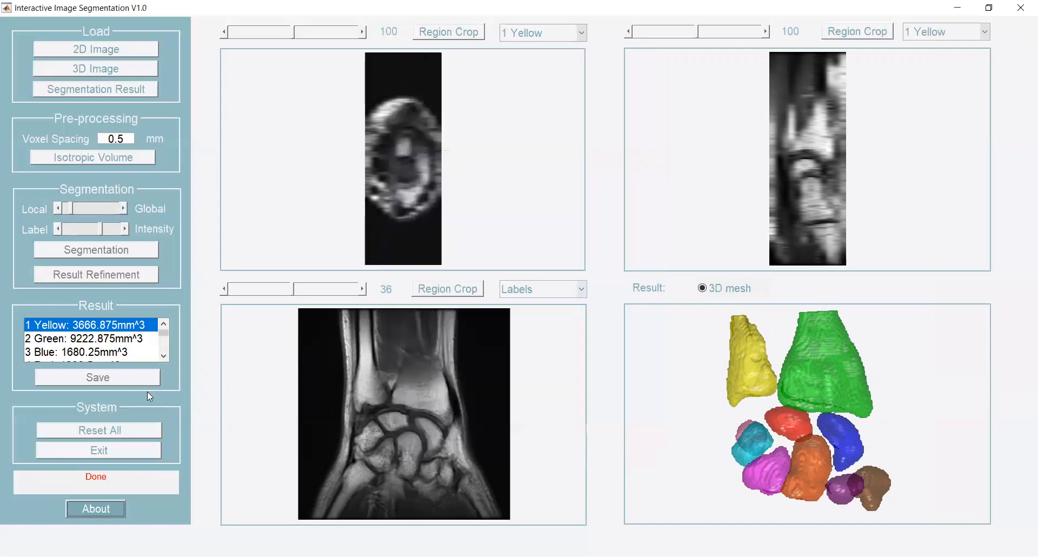